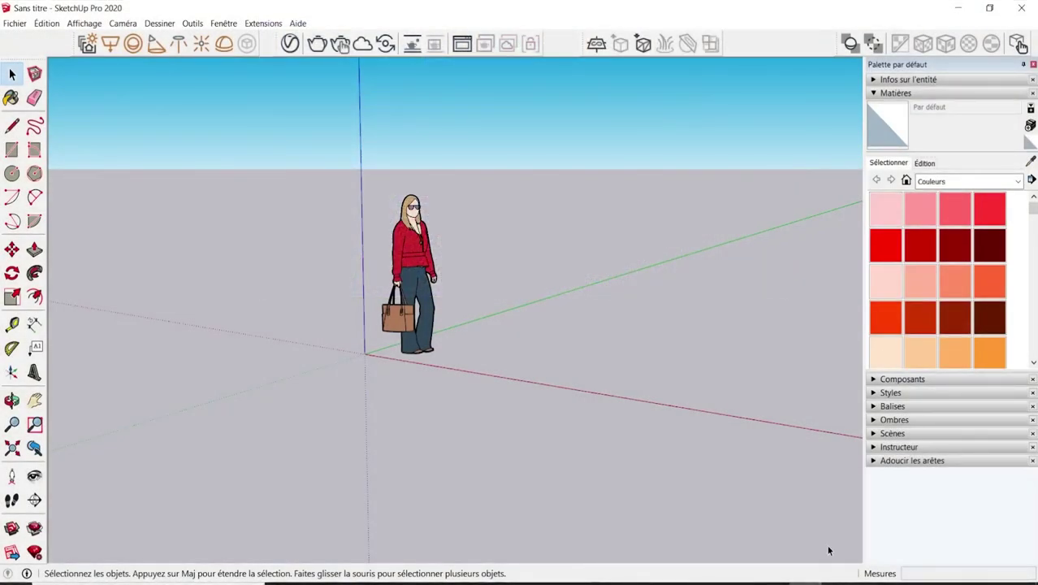
# - Draw a large rectangular ground face around the figure with the Rectangle tool
pyautogui.moveTo(623, 483)
pyautogui.mouseDown(button='middle')
pyautogui.moveTo(547, 332)
pyautogui.moveTo(531, 322)
pyautogui.mouseUp(button='middle')
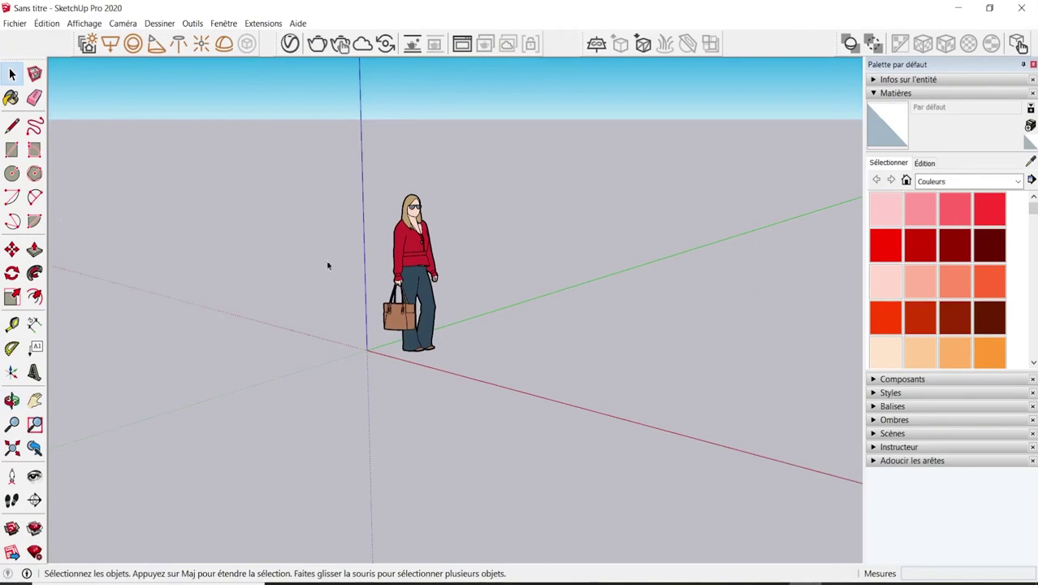
pyautogui.click(12, 150)
pyautogui.scroll(-2, 355, 296)
pyautogui.click(276, 236)
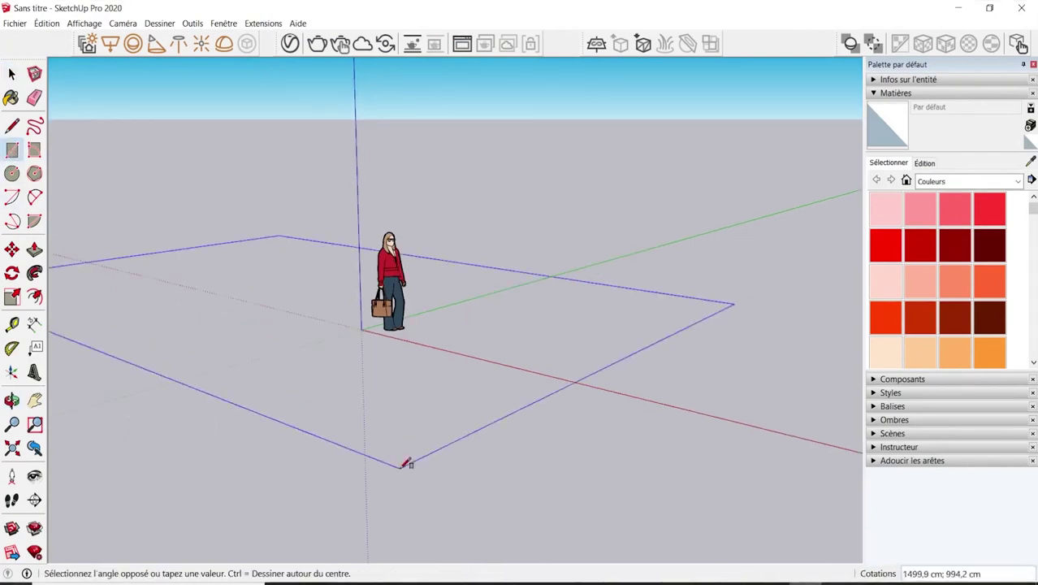
pyautogui.click(468, 485)
pyautogui.press('space')
# - Reverse the floor face so its front side faces up
pyautogui.rightClick(401, 365)
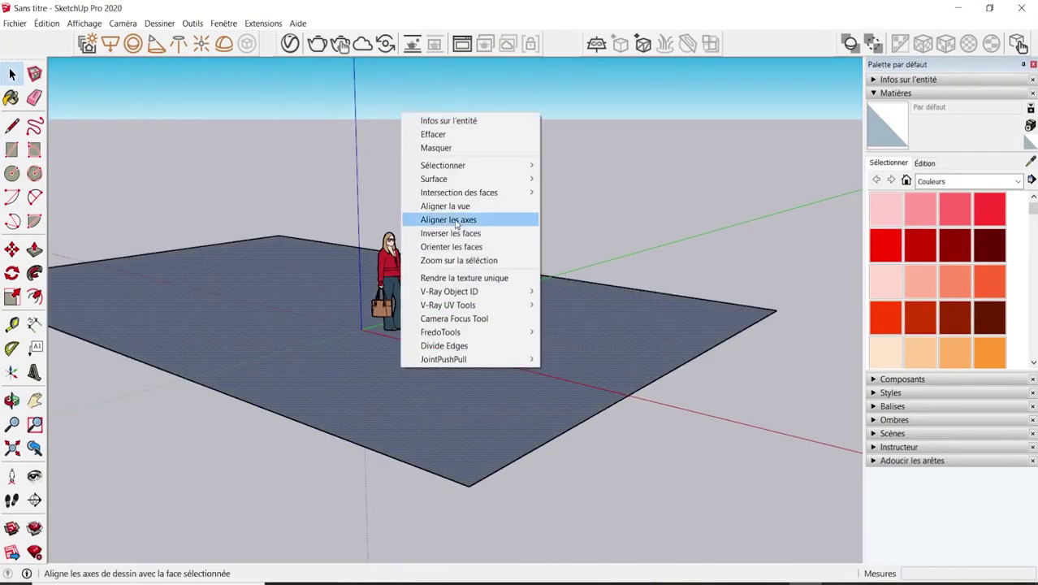
pyautogui.moveTo(448, 305)
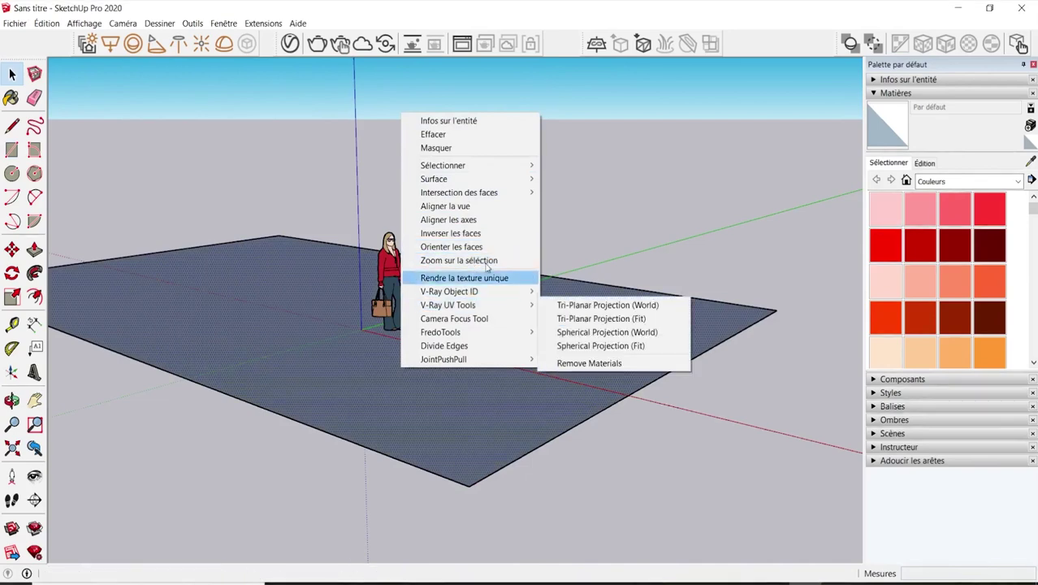
pyautogui.click(463, 236)
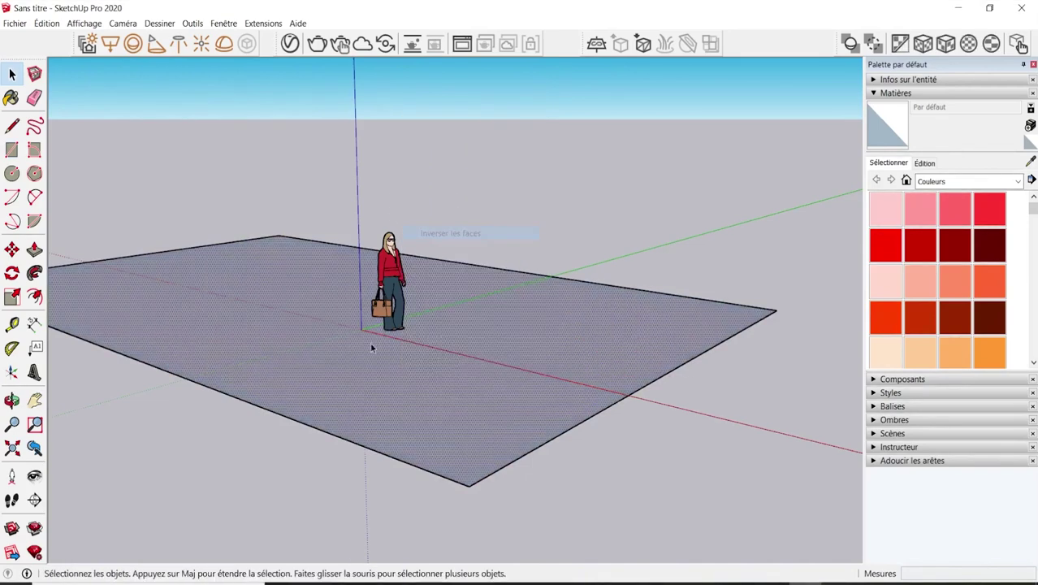
pyautogui.scroll(-1, 382, 374)
pyautogui.moveTo(399, 410); pyautogui.dragTo(527, 361, button='middle')
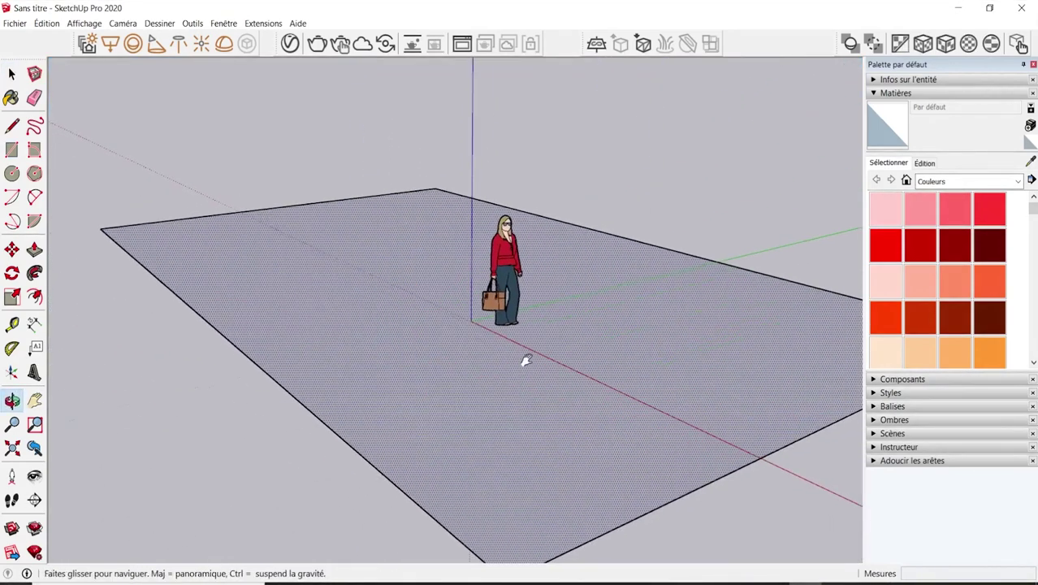
# - Make the floor face a group and orbit around it
pyautogui.rightClick(533, 355)
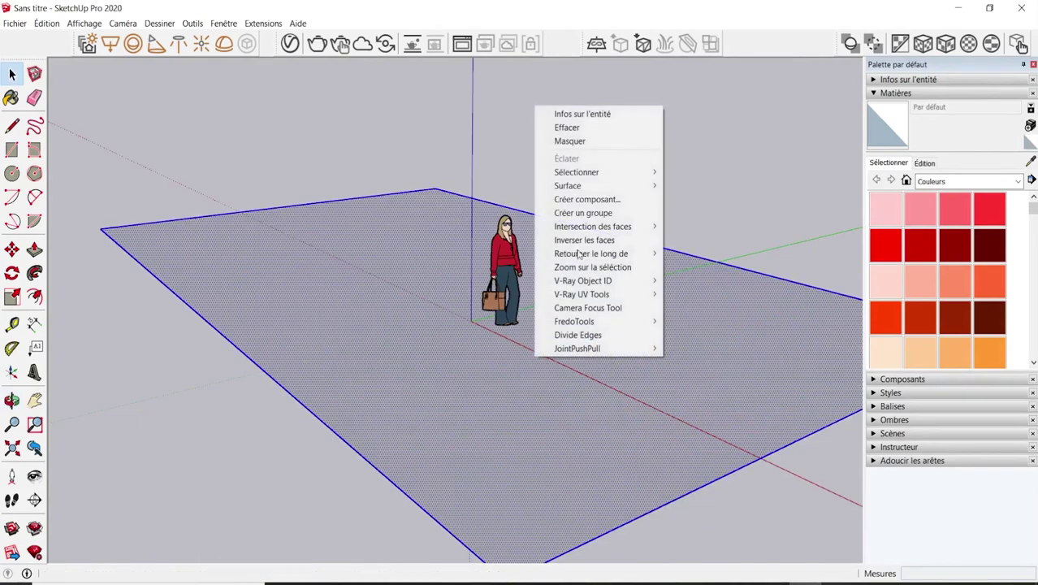
pyautogui.click(555, 213)
pyautogui.moveTo(556, 213)
pyautogui.mouseDown(button='middle')
pyautogui.moveTo(539, 345)
pyautogui.moveTo(227, 326)
pyautogui.moveTo(234, 352)
pyautogui.moveTo(250, 358)
pyautogui.mouseUp(button='middle')
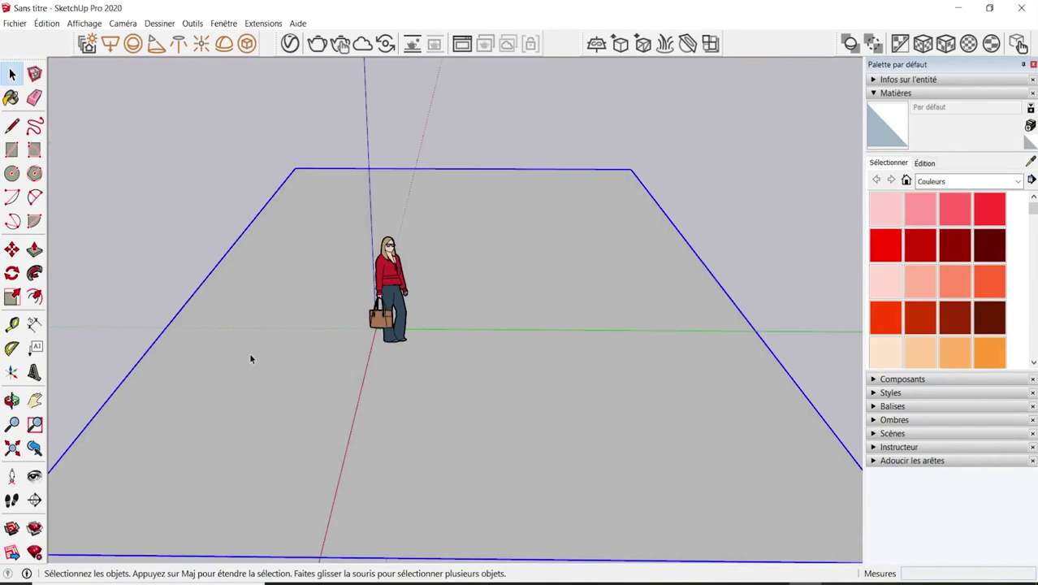
pyautogui.moveTo(524, 447)
pyautogui.mouseDown(button='middle')
pyautogui.moveTo(661, 419)
pyautogui.moveTo(450, 352)
pyautogui.moveTo(549, 336)
pyautogui.mouseUp(button='middle')
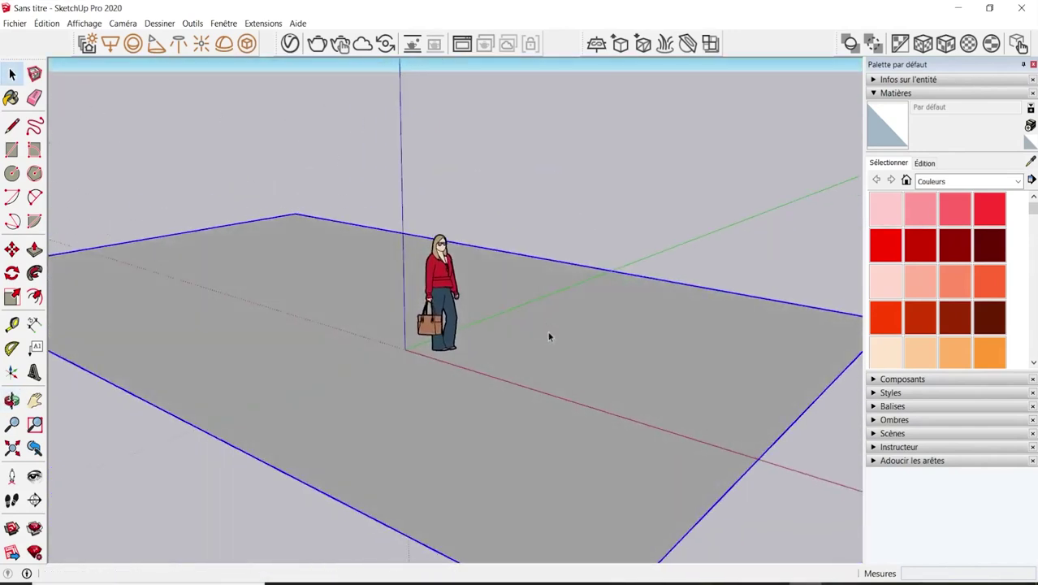
pyautogui.moveTo(419, 408); pyautogui.dragTo(507, 417, button='middle')
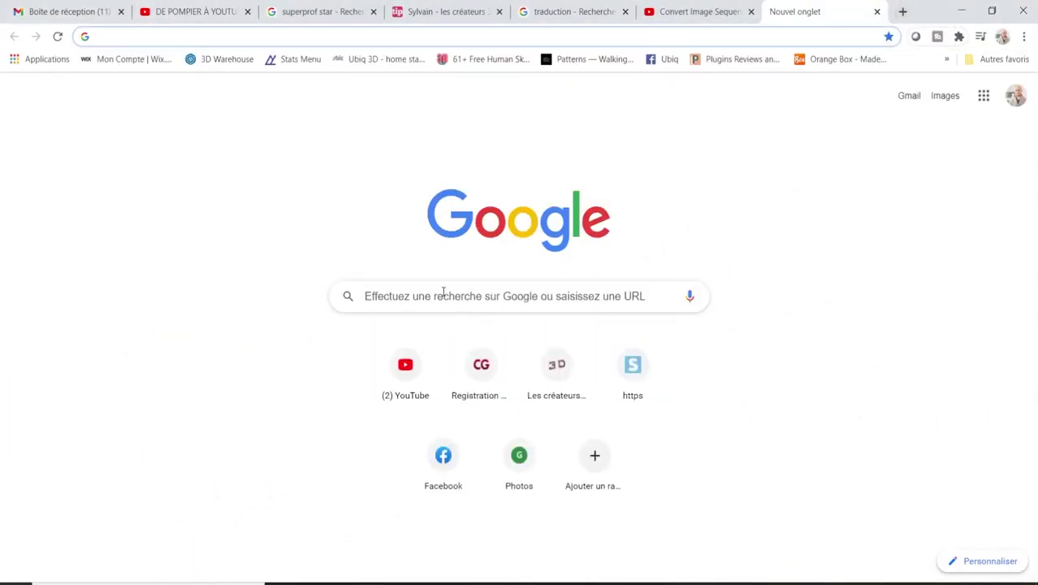
# - Search Google for WOOD FLOOR TEXTURES and show the image results
pyautogui.click(444, 290)
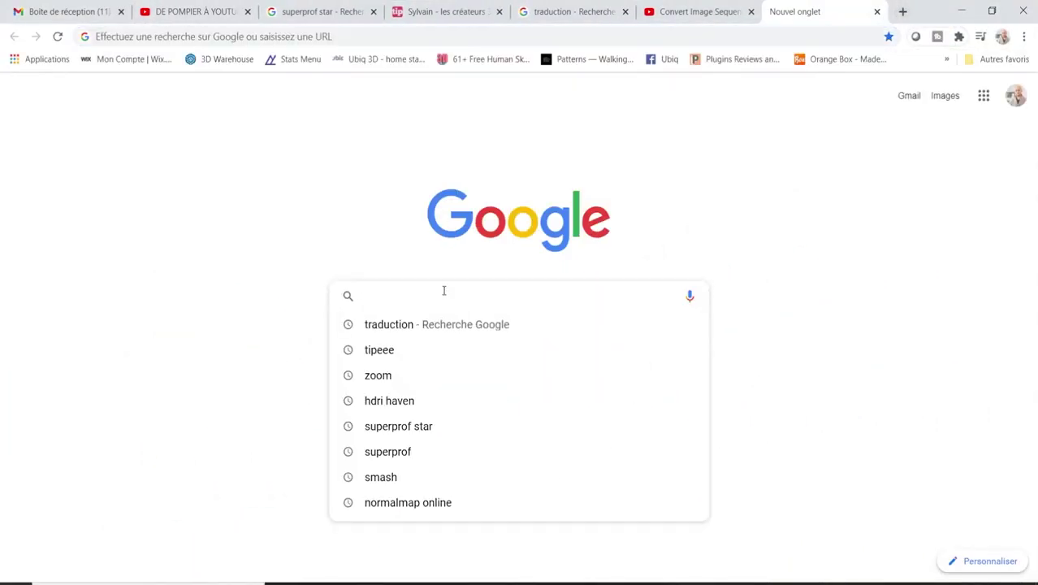
pyautogui.write('WOOD FLO')
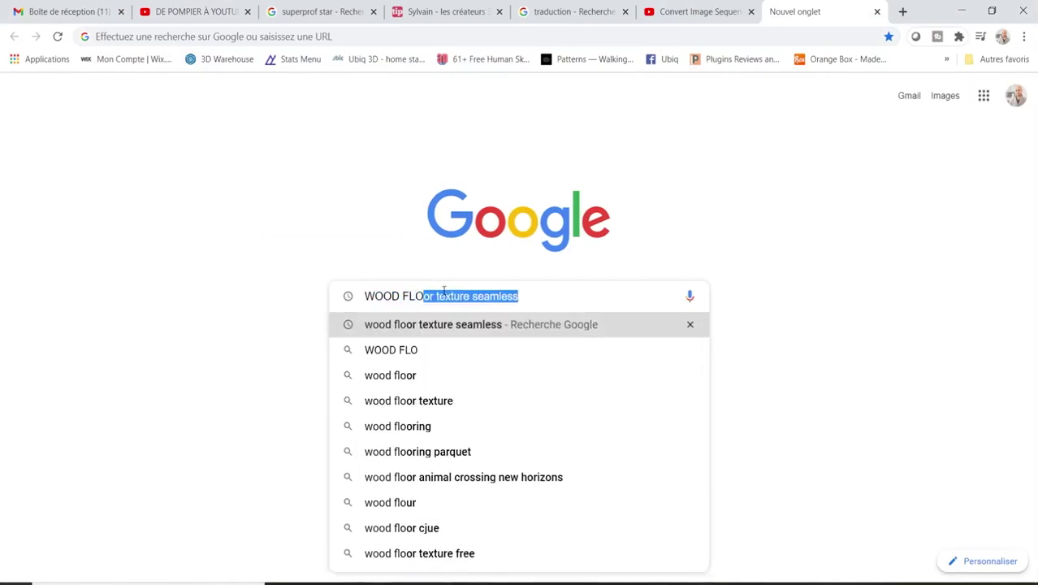
pyautogui.write('OR TEXTURES')
pyautogui.press('Return')
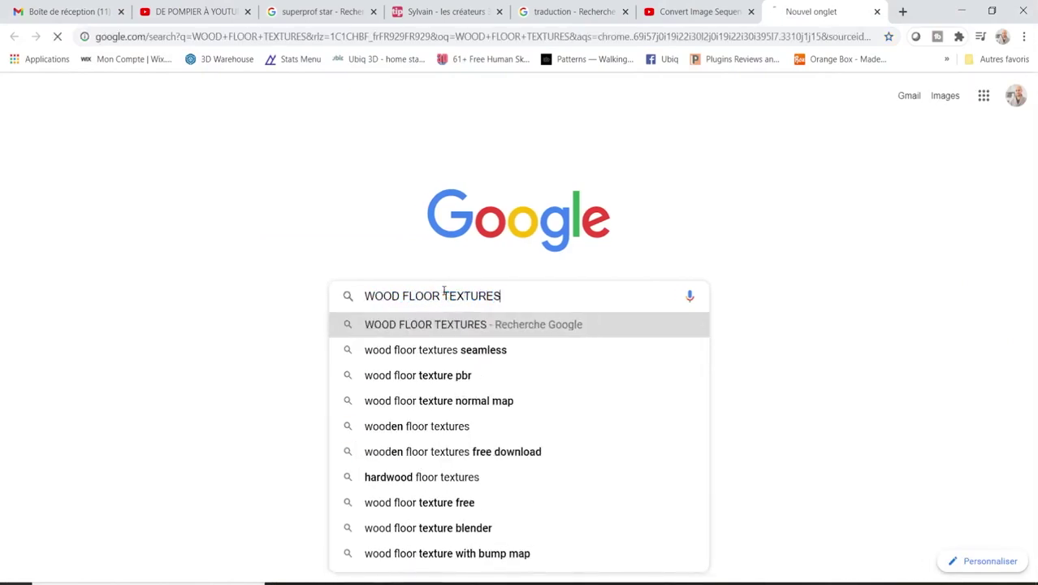
pyautogui.click(203, 135)
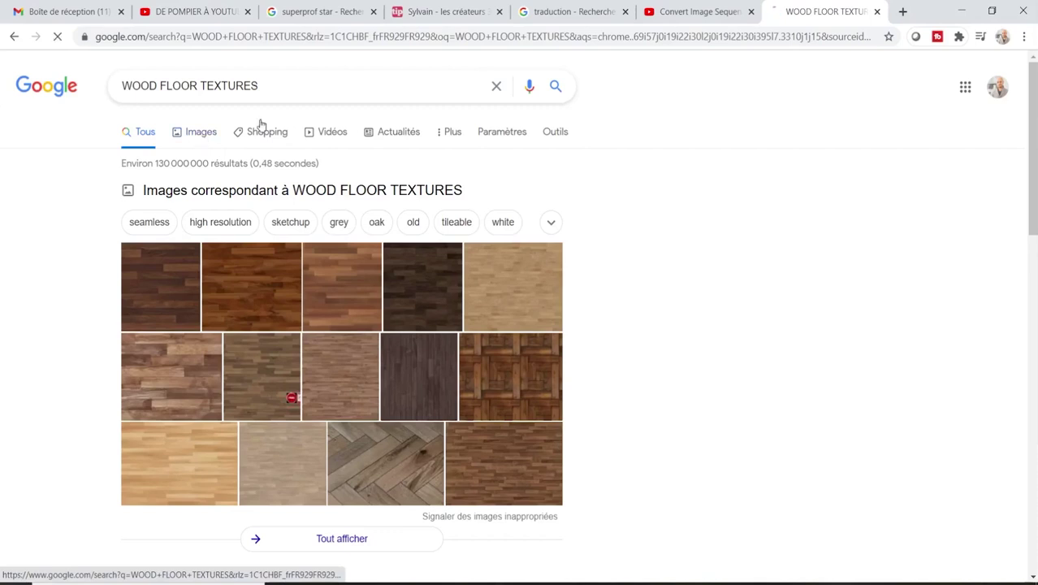
# - Refine the search to WOOD FLOOR TEXTURE SEAMLESS and preview the wood floors textures seamless image
pyautogui.press('BackSpace')
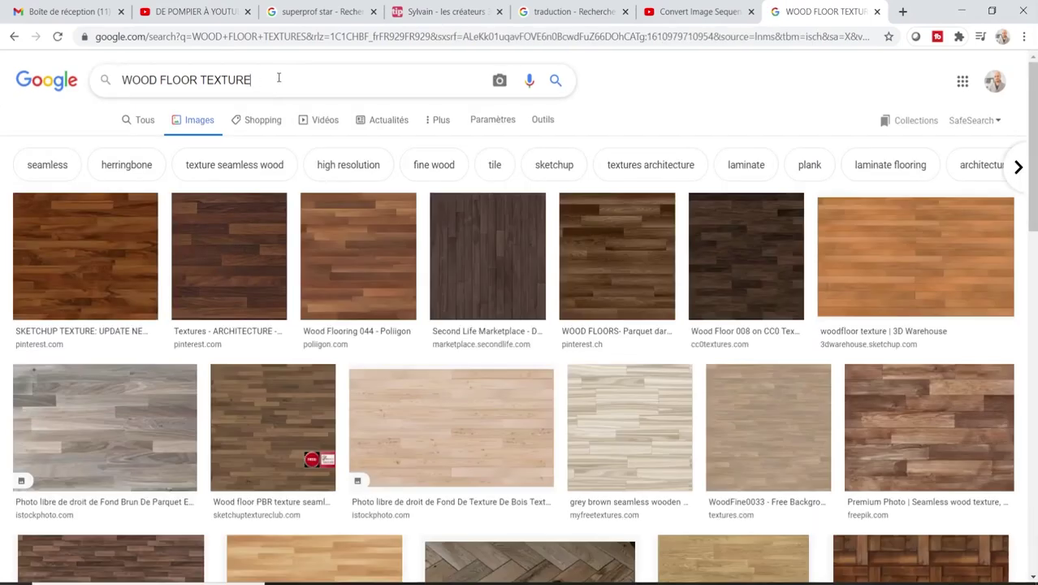
pyautogui.write('SEAMLESS')
pyautogui.press('Return')
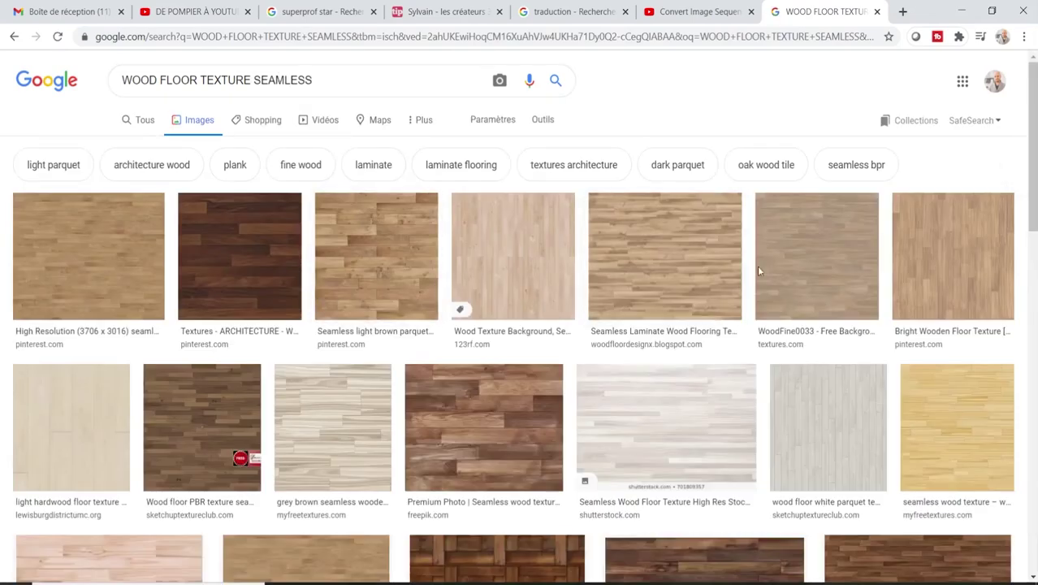
pyautogui.scroll(-2, 385, 381)
pyautogui.scroll(-2, 385, 381)
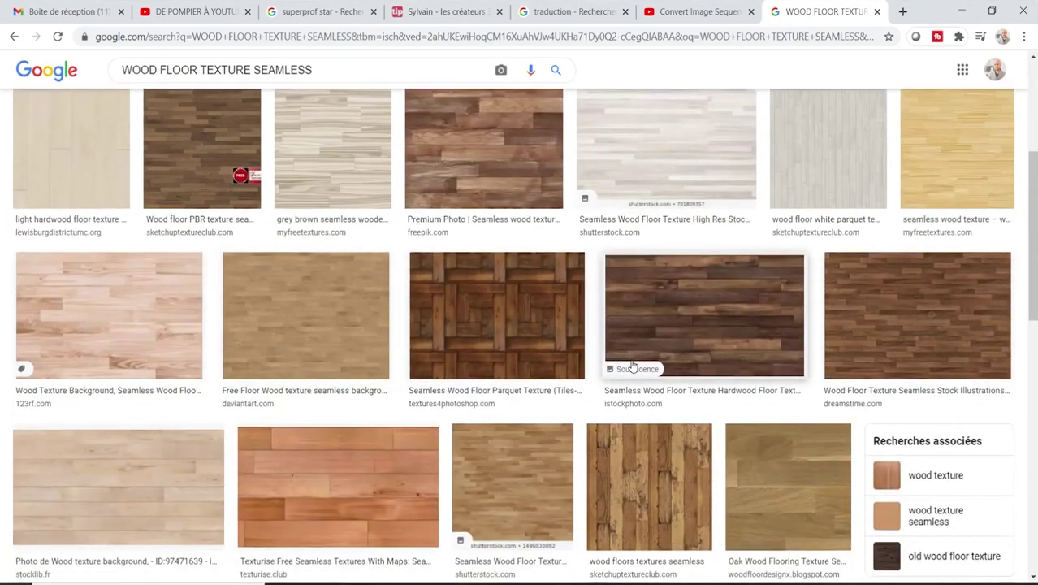
pyautogui.scroll(-2, 81, 365)
pyautogui.scroll(-2, 89, 359)
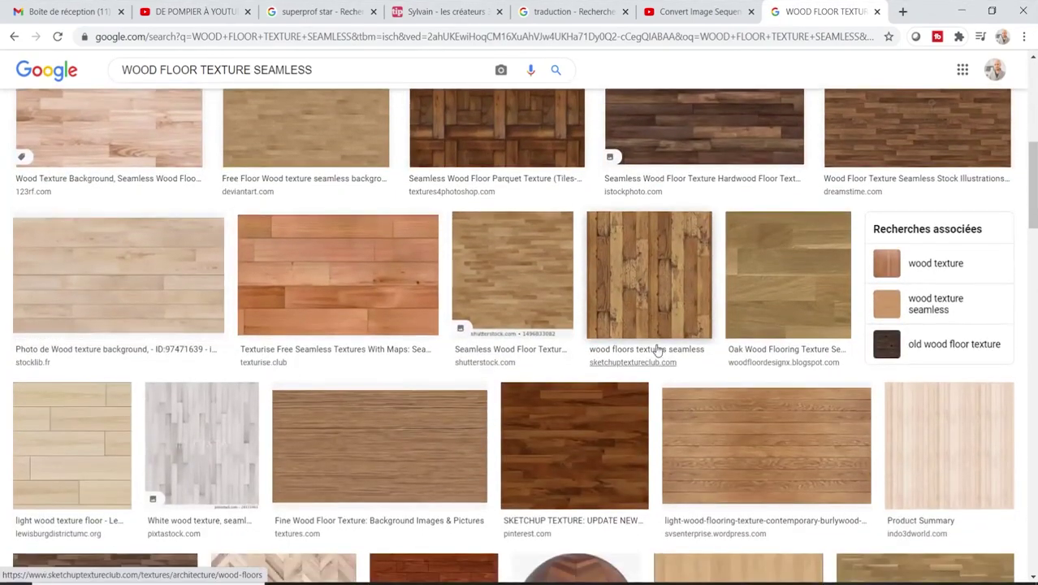
pyautogui.click(645, 272)
pyautogui.scroll(-3, 829, 236)
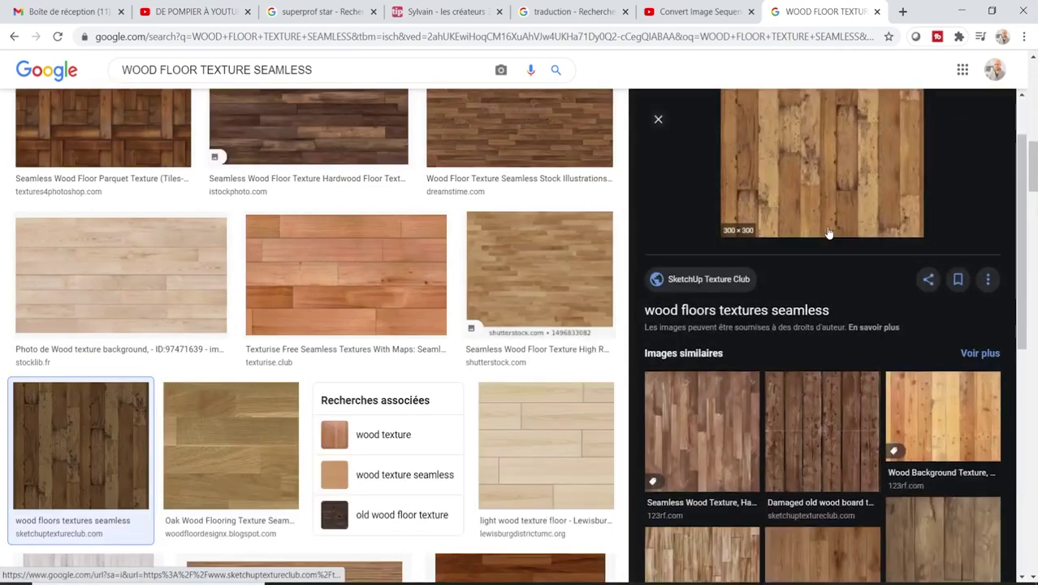
pyautogui.scroll(5, 656, 293)
pyautogui.scroll(5, 569, 236)
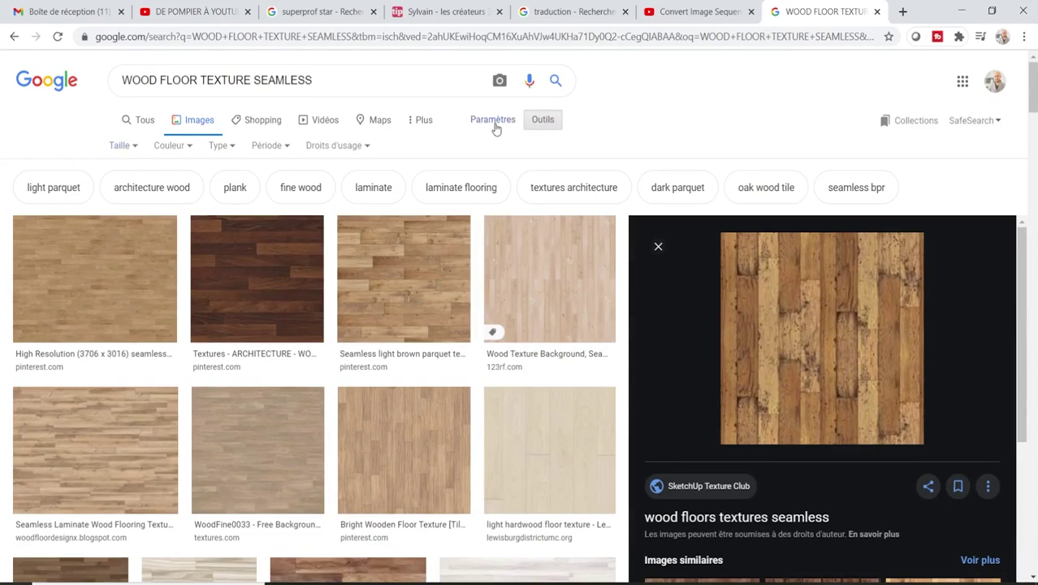
# - Filter the image results by size to large images only
pyautogui.click(130, 146)
pyautogui.click(134, 197)
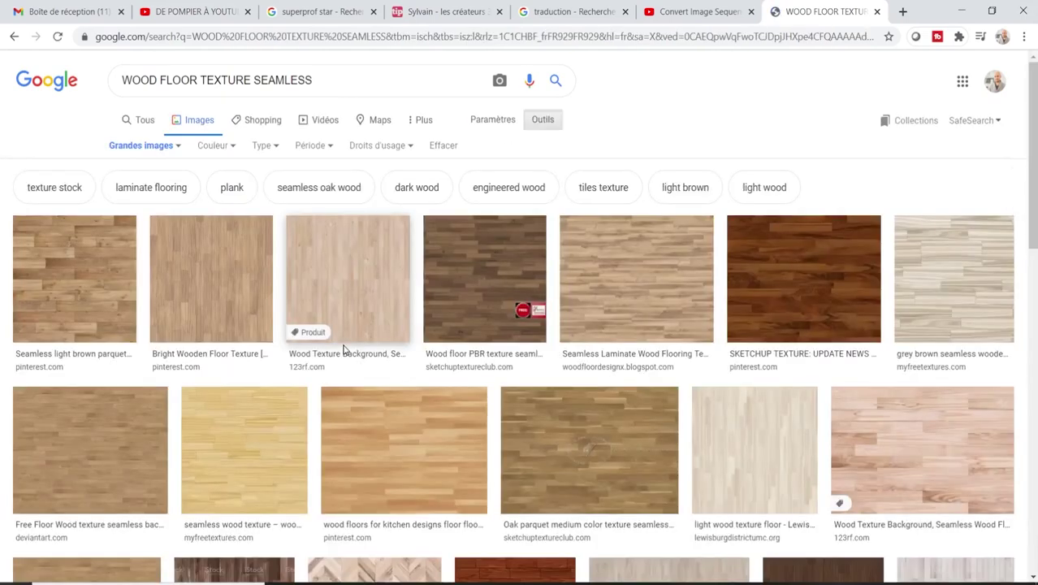
pyautogui.scroll(-3, 344, 351)
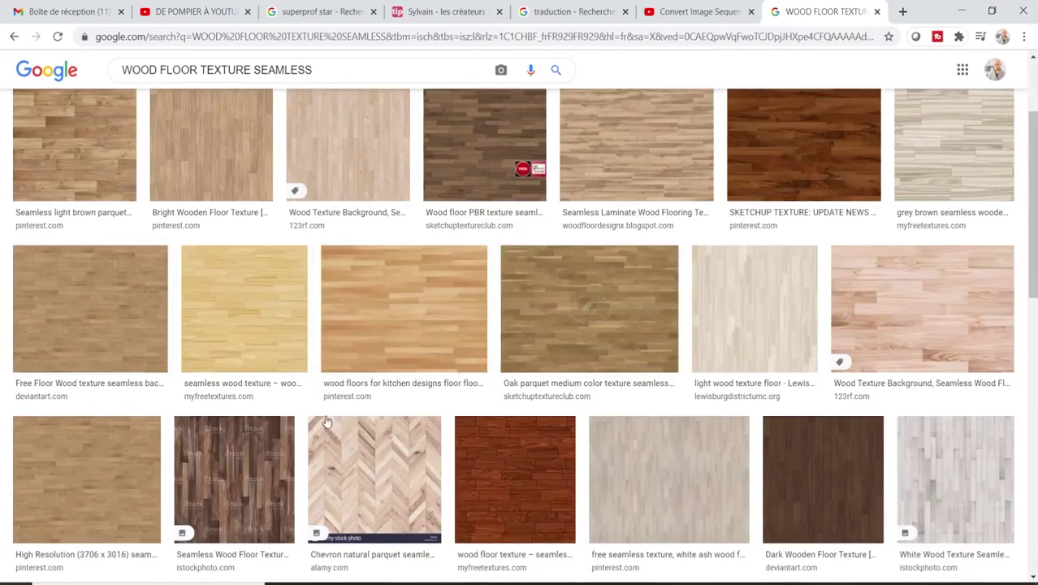
pyautogui.scroll(-3, 278, 440)
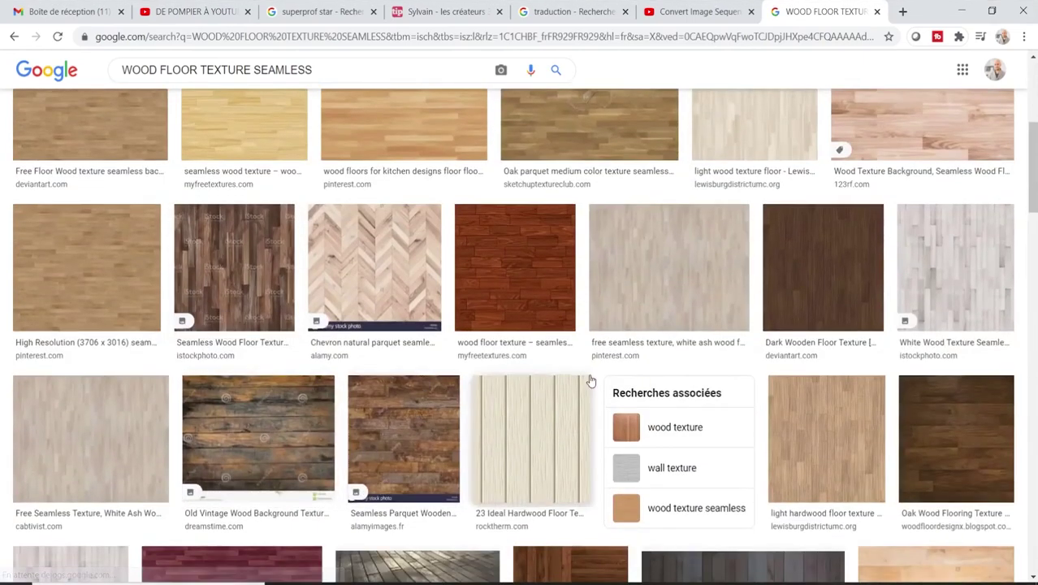
# - Preview the chevron parquet, light hardwood and light parquet textures
pyautogui.click(416, 267)
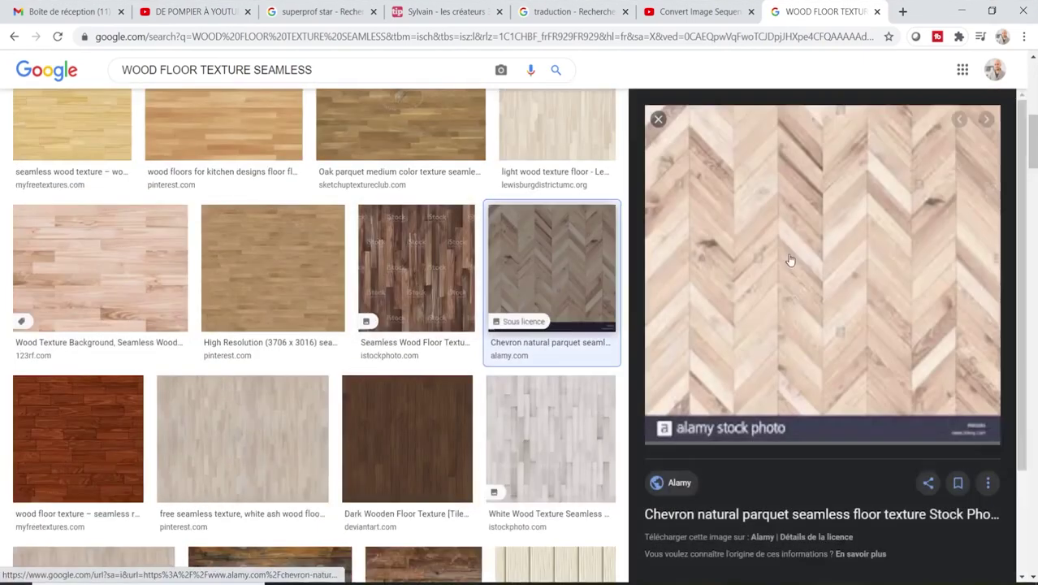
pyautogui.scroll(-3, 315, 360)
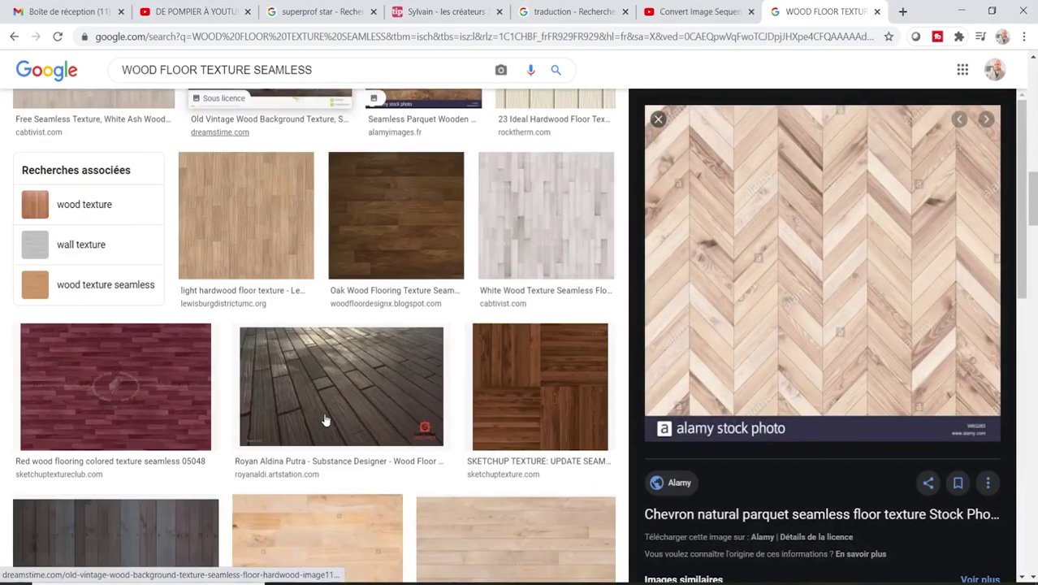
pyautogui.scroll(-3, 260, 289)
pyautogui.click(260, 289)
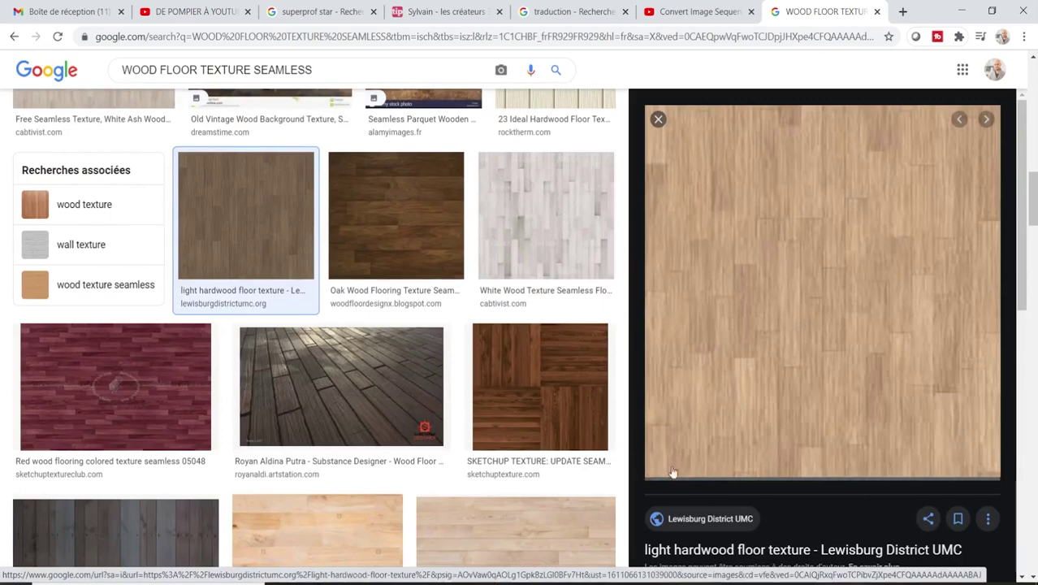
pyautogui.scroll(-3, 388, 475)
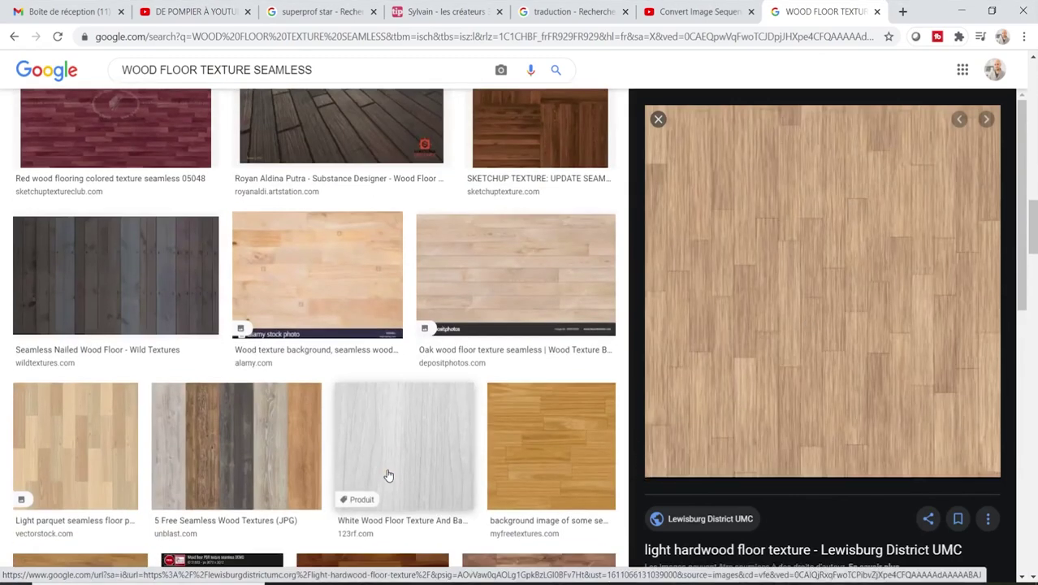
pyautogui.click(113, 442)
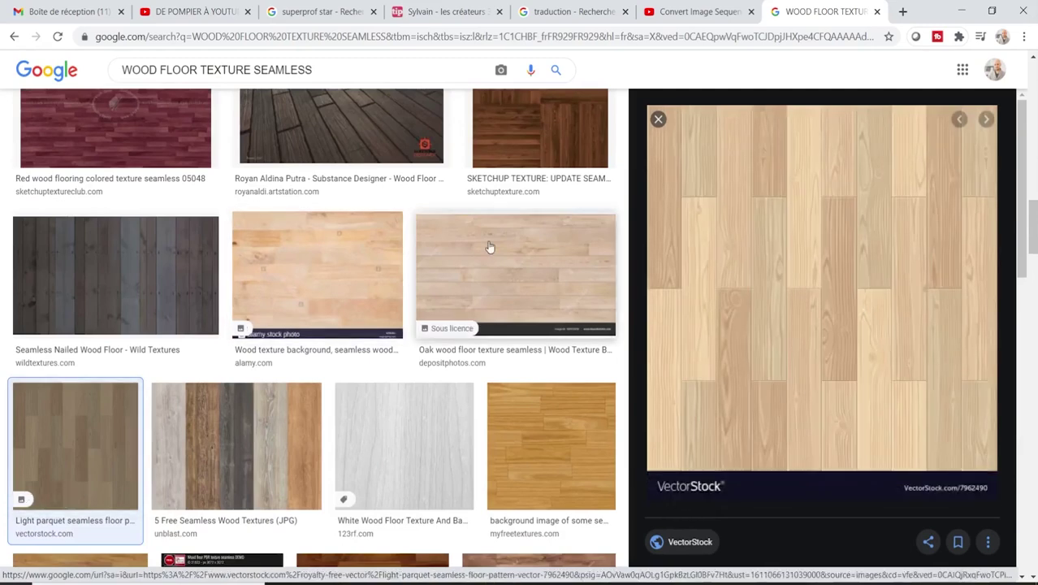
# - Open the old vintage wood page in a new tab, then preview the light hardwood texture again
pyautogui.scroll(2, 471, 292)
pyautogui.scroll(2, 357, 276)
pyautogui.click(258, 213)
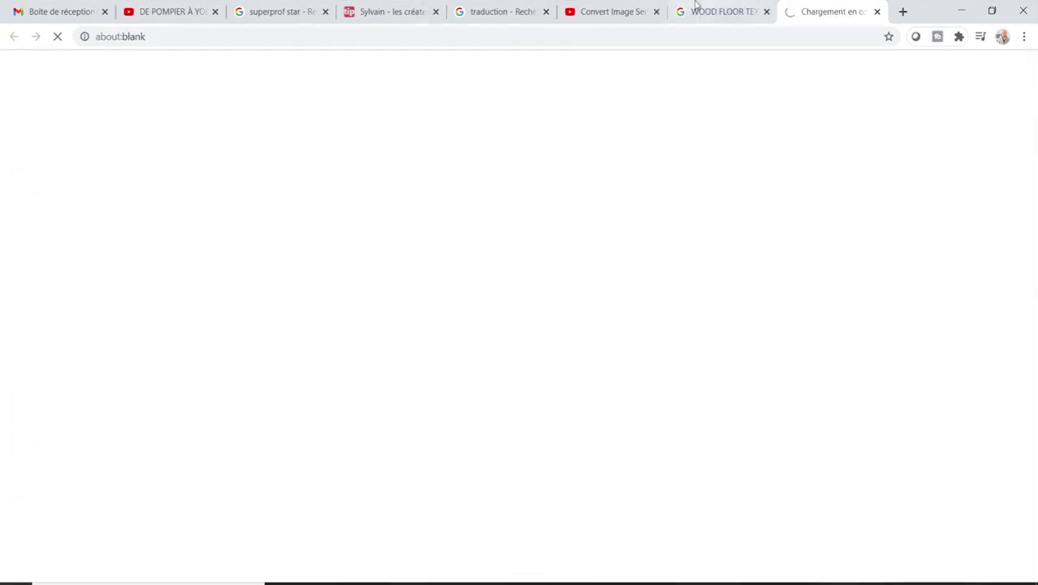
pyautogui.click(697, 11)
pyautogui.click(272, 302)
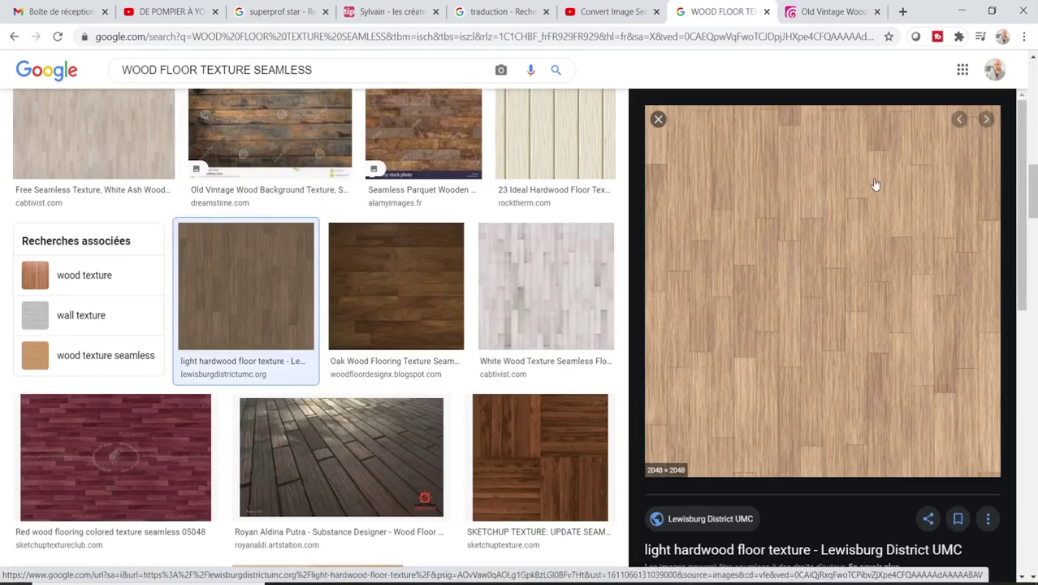
# - Save the light hardwood image as PARQUET DIF in Bureau > TEXTURES and minimize Chrome
pyautogui.rightClick(820, 204)
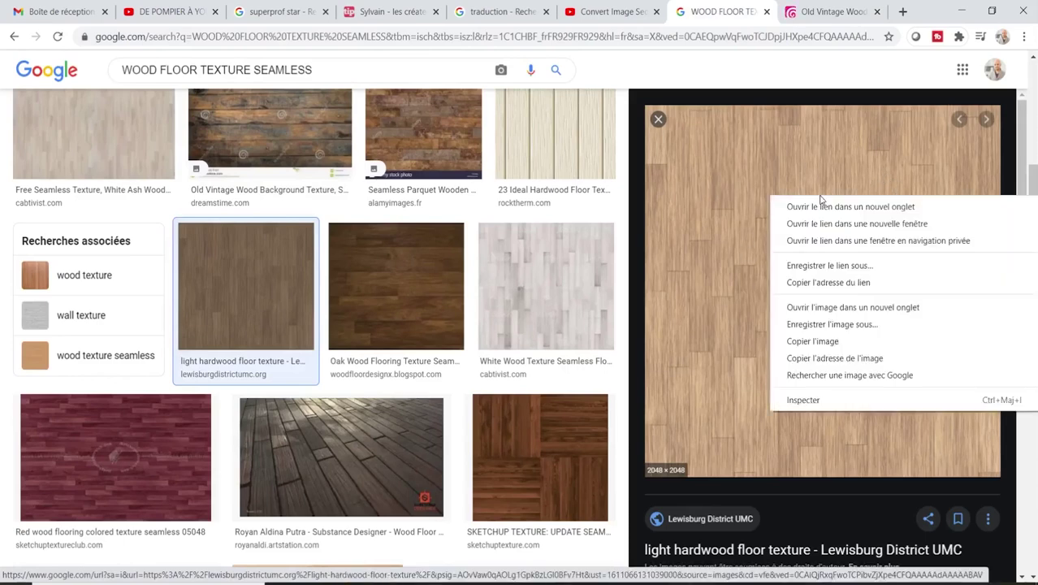
pyautogui.click(820, 325)
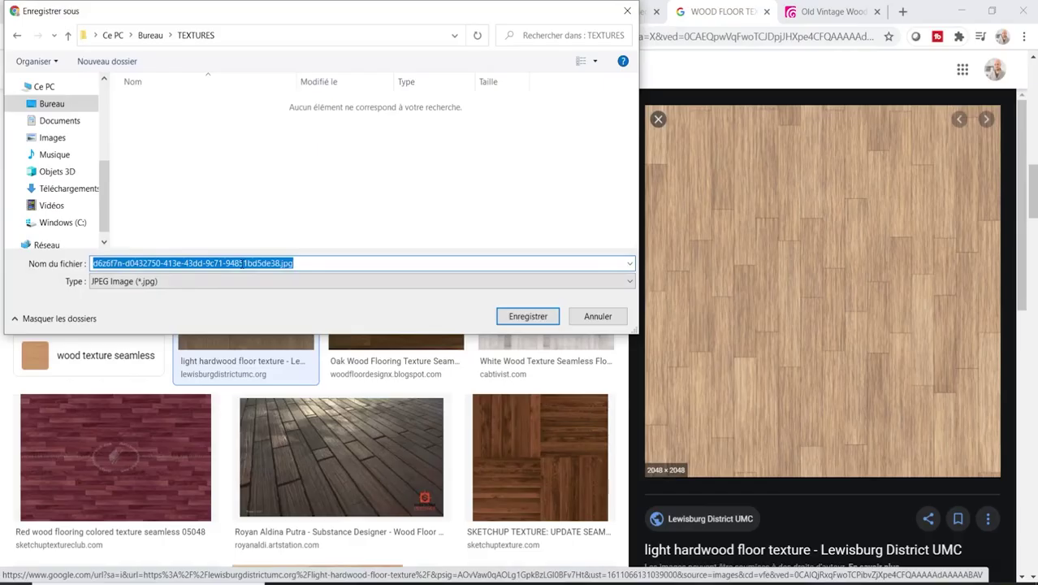
pyautogui.write('PARQUET DIF')
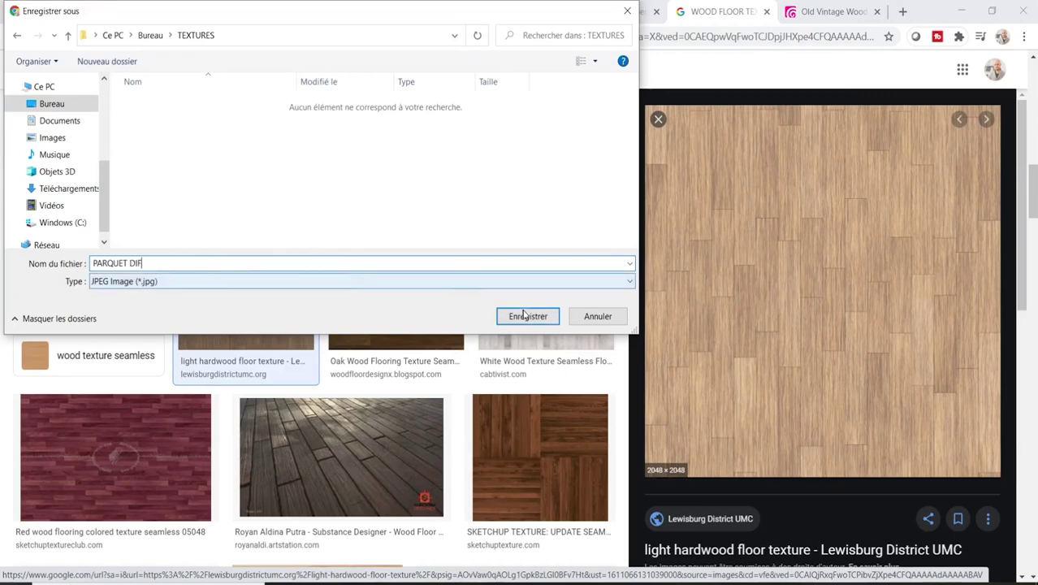
pyautogui.click(528, 316)
pyautogui.click(961, 12)
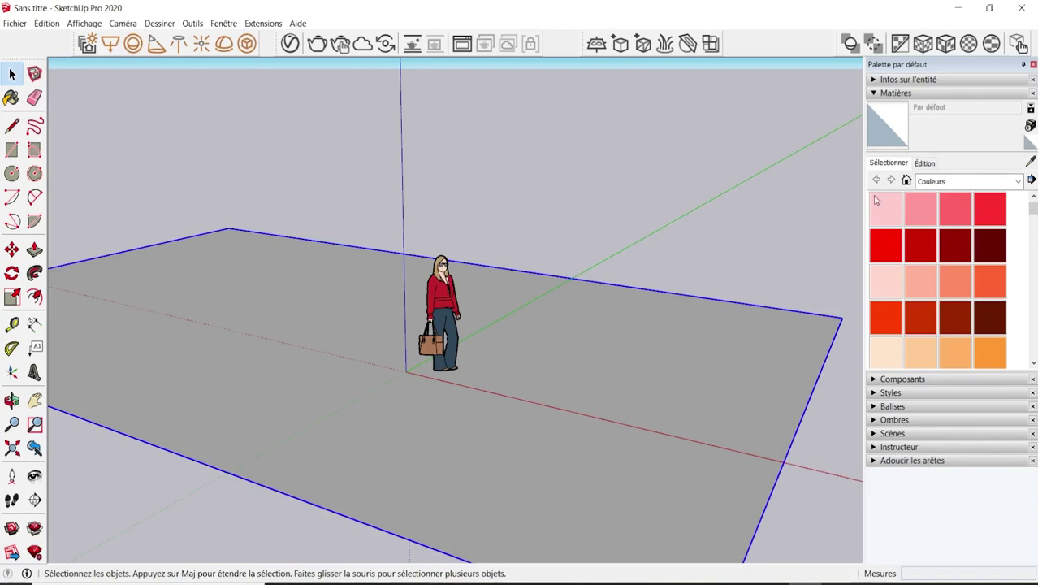
# - Open the V-Ray Asset Editor's Materials list and move the window off the figure
pyautogui.click(290, 44)
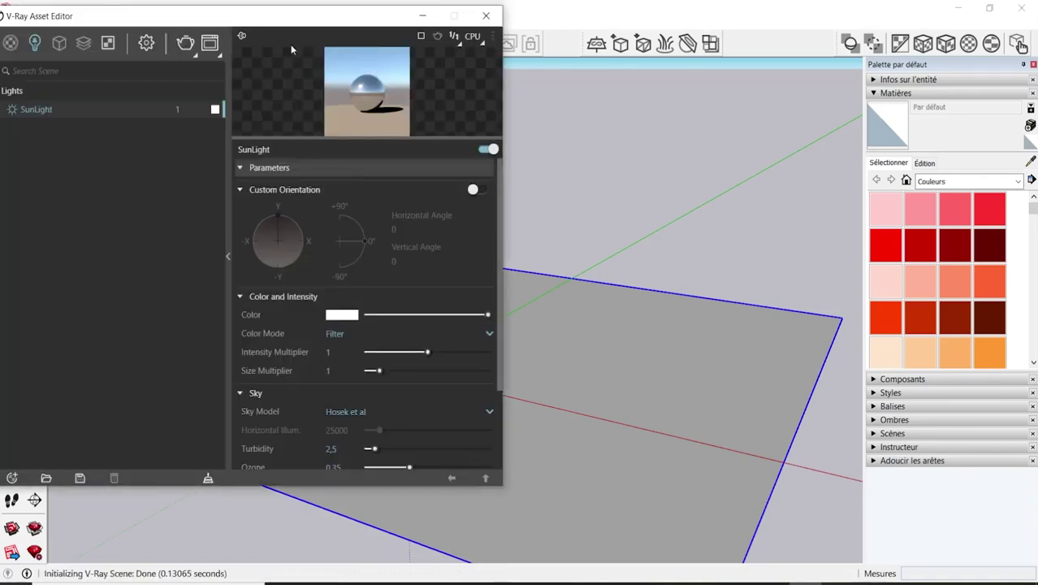
pyautogui.moveTo(290, 15); pyautogui.dragTo(700, 18)
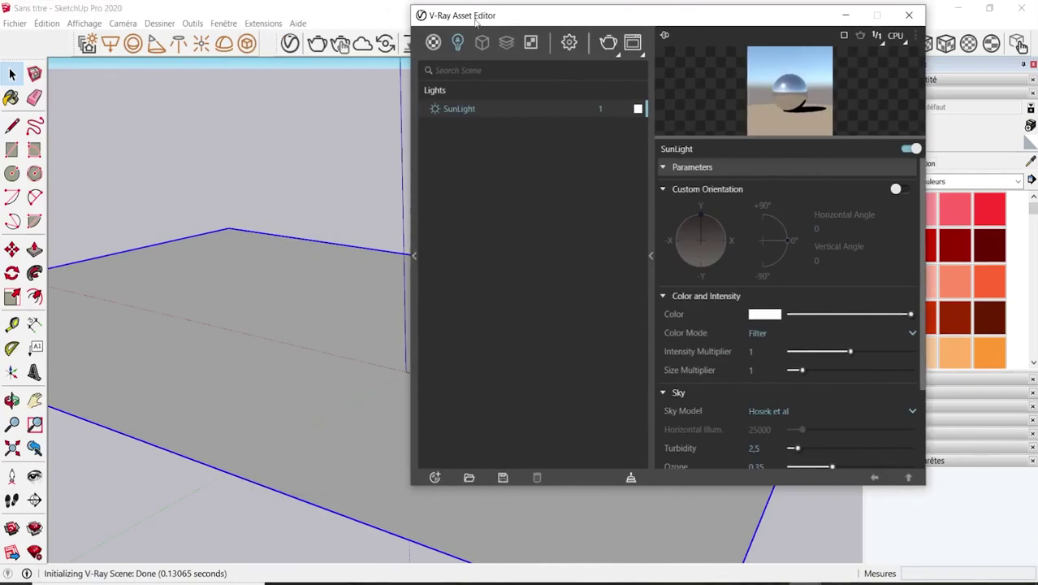
pyautogui.click(433, 43)
pyautogui.moveTo(497, 19); pyautogui.dragTo(169, 59)
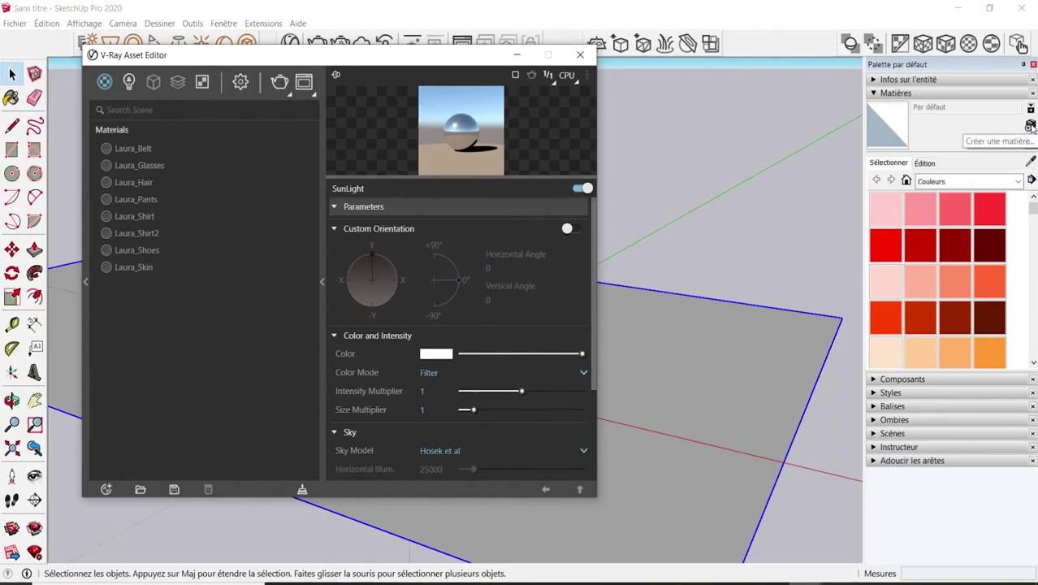
pyautogui.moveTo(236, 58); pyautogui.dragTo(660, 60)
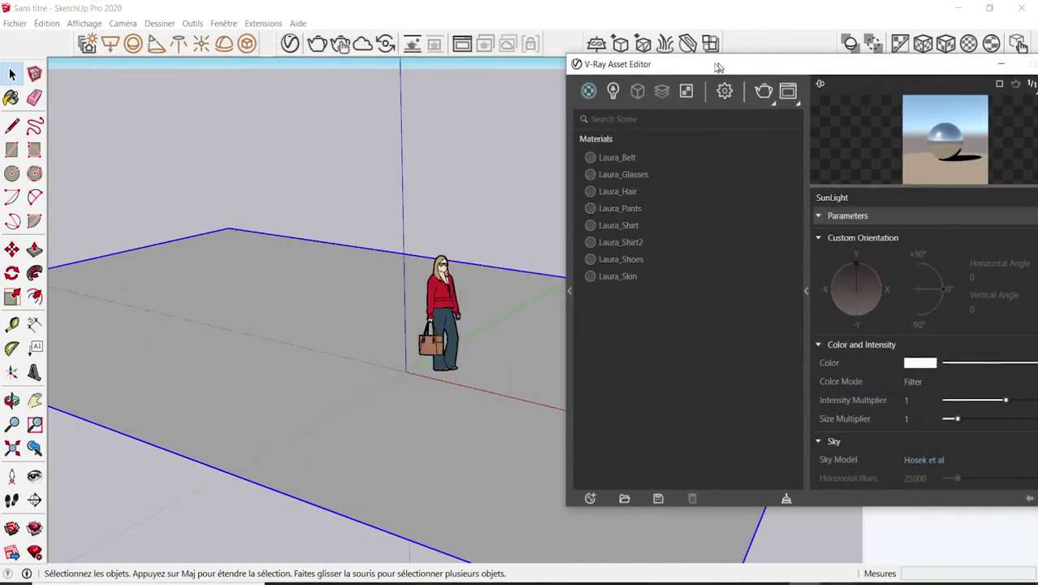
# - Add a new Generic material and rename it 01 PARQUET CLAIR
pyautogui.click(530, 492)
pyautogui.moveTo(552, 472)
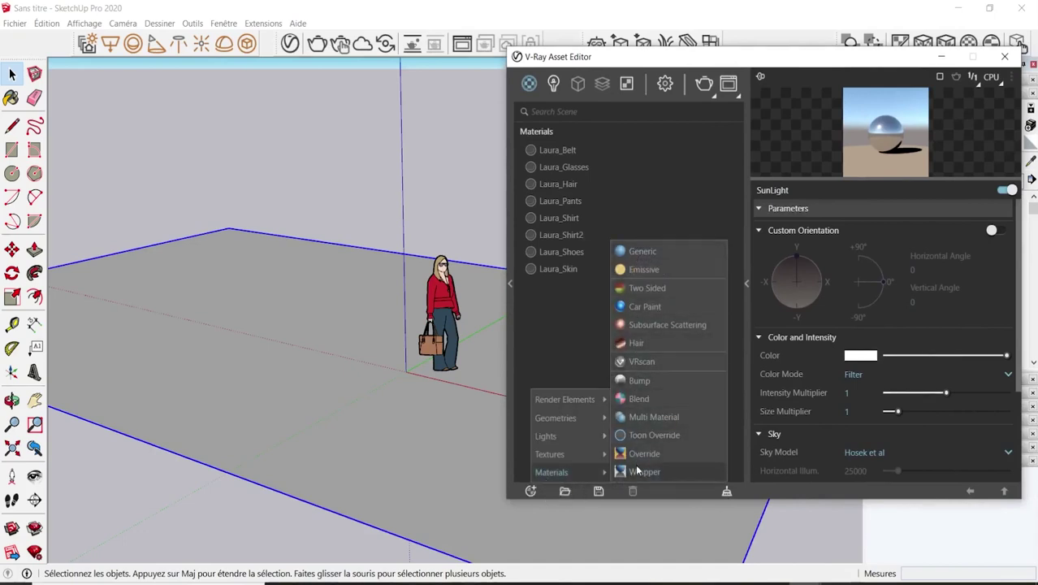
pyautogui.click(653, 255)
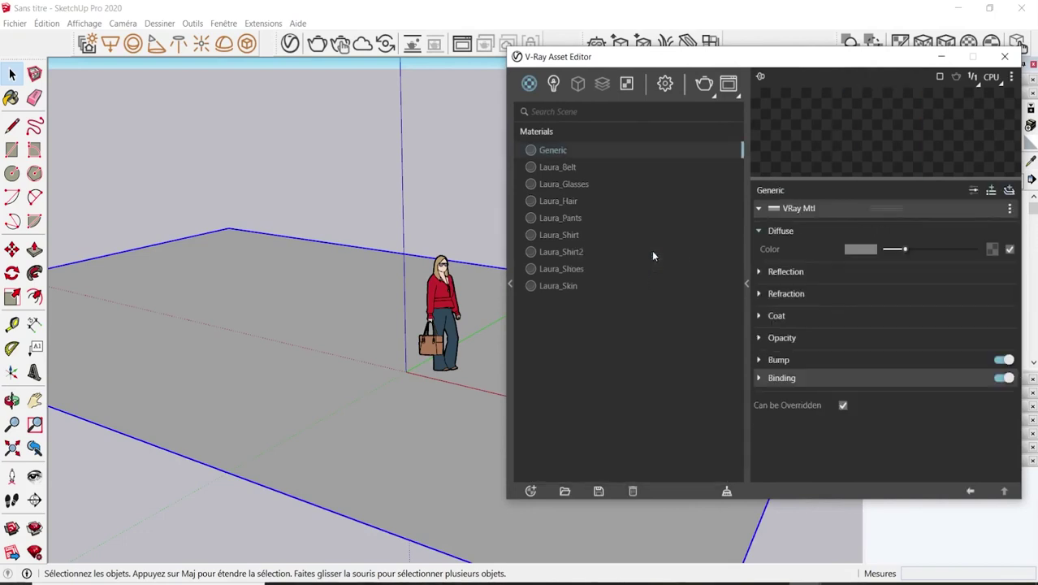
pyautogui.doubleClick(557, 151)
pyautogui.moveTo(566, 150); pyautogui.dragTo(543, 151)
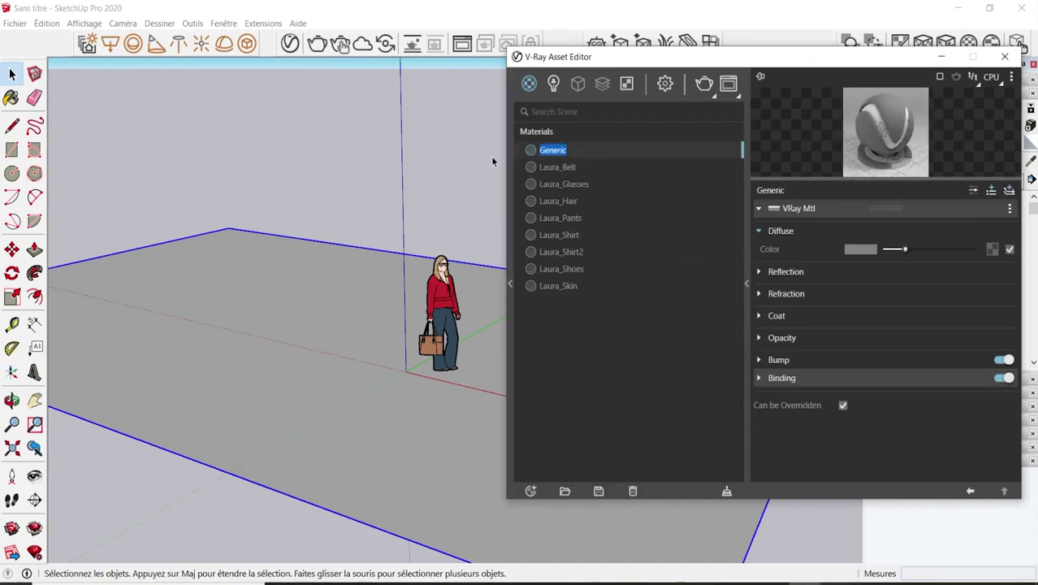
pyautogui.write('01')
pyautogui.write(' PARQUET C')
pyautogui.write('LAIR')
pyautogui.click(566, 283)
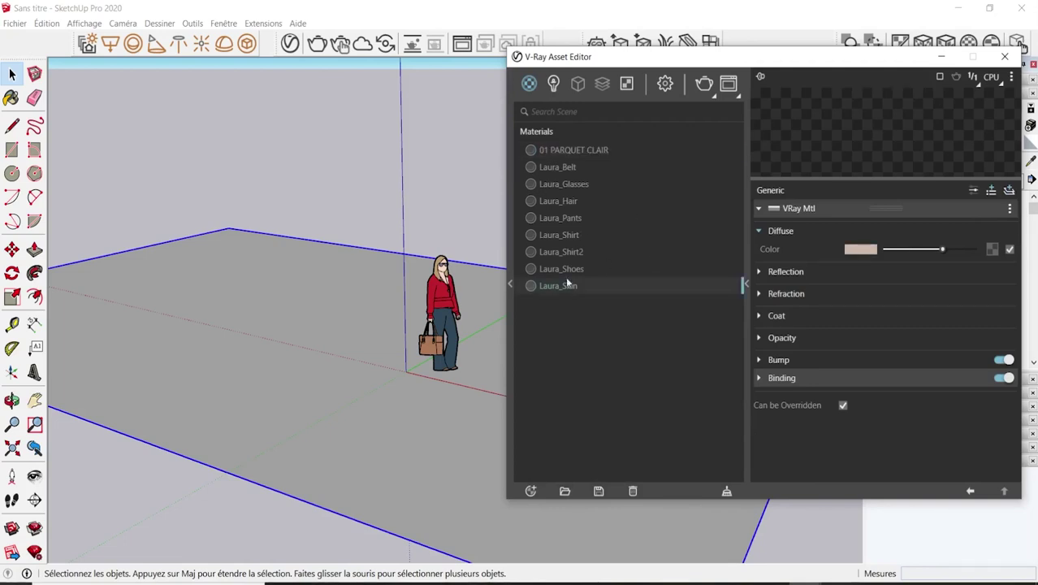
pyautogui.click(556, 149)
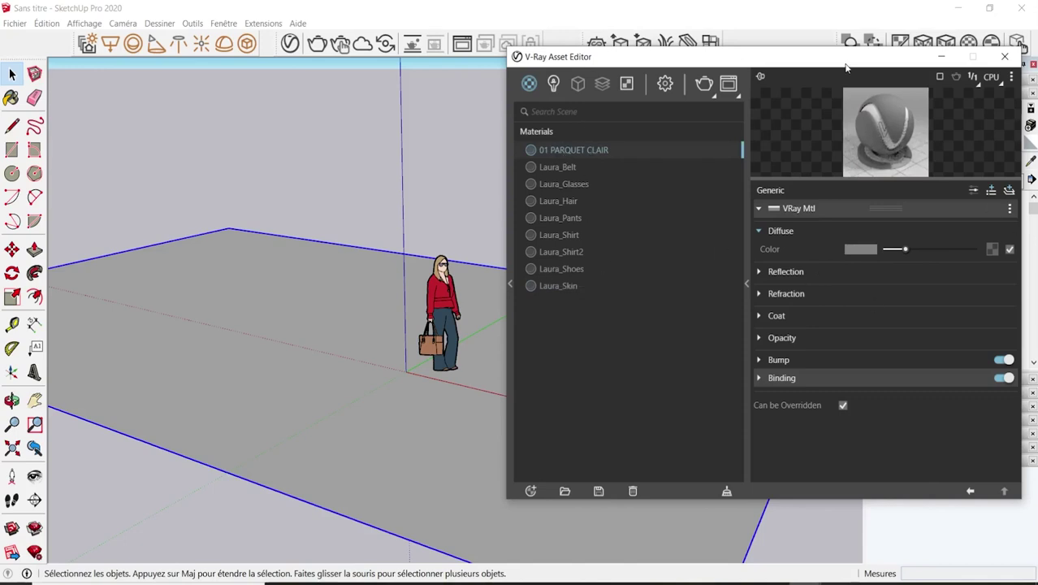
pyautogui.moveTo(845, 67); pyautogui.dragTo(843, 50)
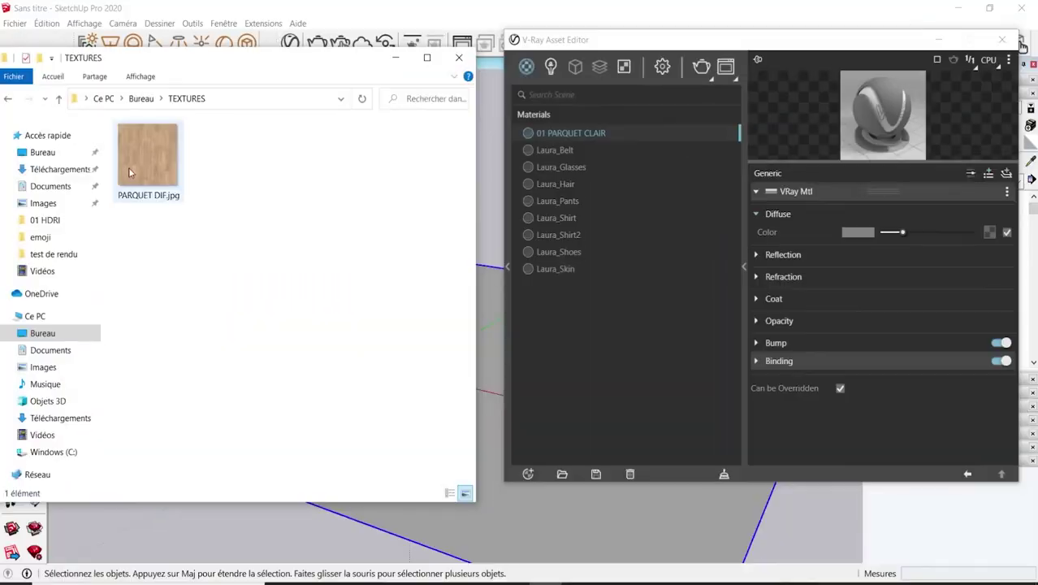
# - Load PARQUET DIF.jpg as the Diffuse texture and paint the ground face with 01 PARQUET CLAIR
pyautogui.moveTo(128, 168); pyautogui.dragTo(991, 232)
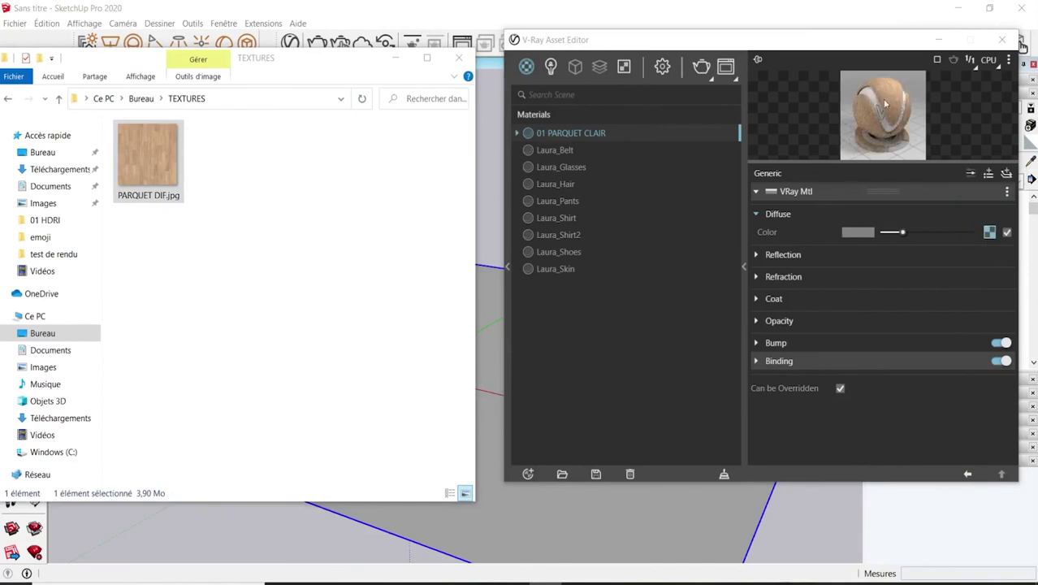
pyautogui.moveTo(866, 48); pyautogui.dragTo(453, 69)
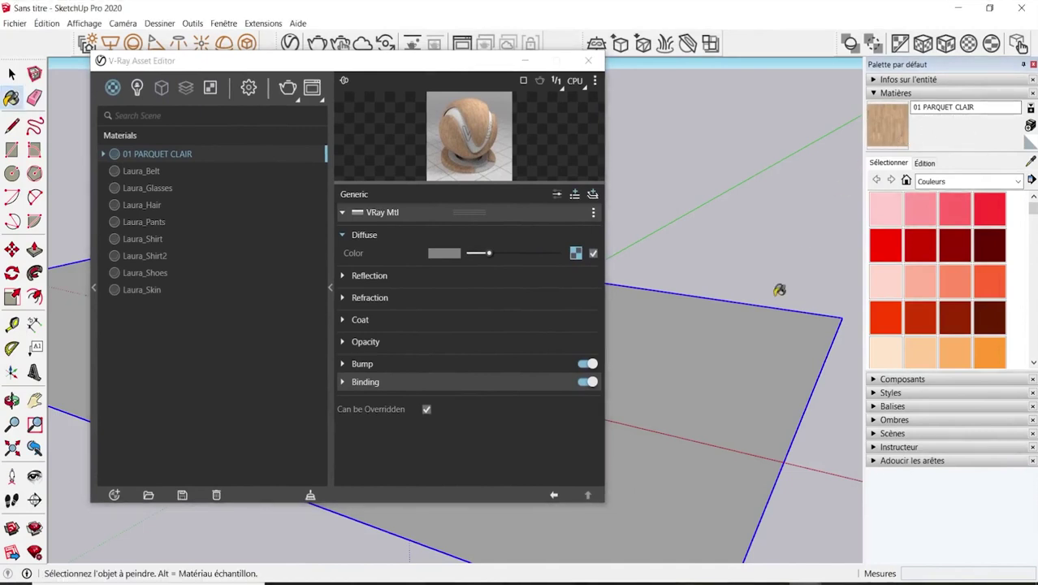
pyautogui.click(744, 355)
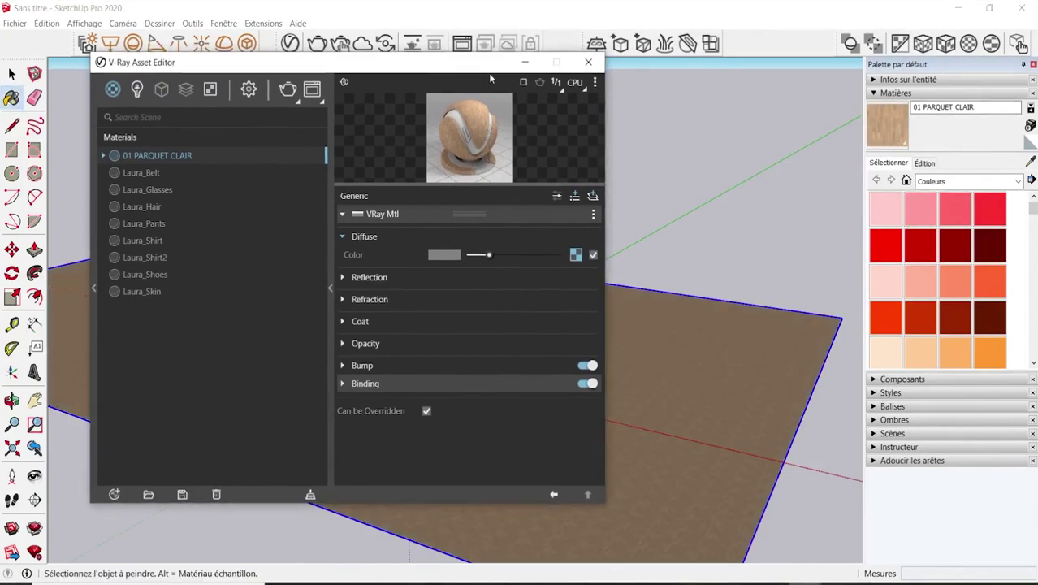
pyautogui.moveTo(483, 61); pyautogui.dragTo(330, 84)
pyautogui.moveTo(487, 464)
pyautogui.mouseDown(button='middle')
pyautogui.moveTo(591, 412)
pyautogui.moveTo(589, 329)
pyautogui.moveTo(631, 255)
pyautogui.moveTo(621, 290)
pyautogui.moveTo(670, 324)
pyautogui.mouseUp(button='middle')
pyautogui.scroll(2, 591, 412)
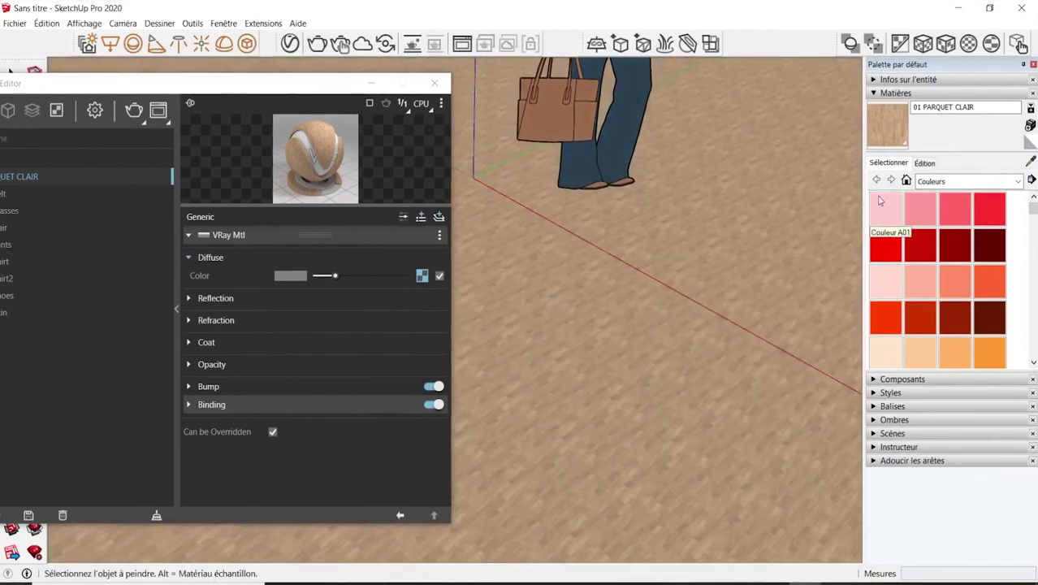
# - Set the 01 PARQUET CLAIR texture size to 150 cm by 150 cm
pyautogui.click(926, 164)
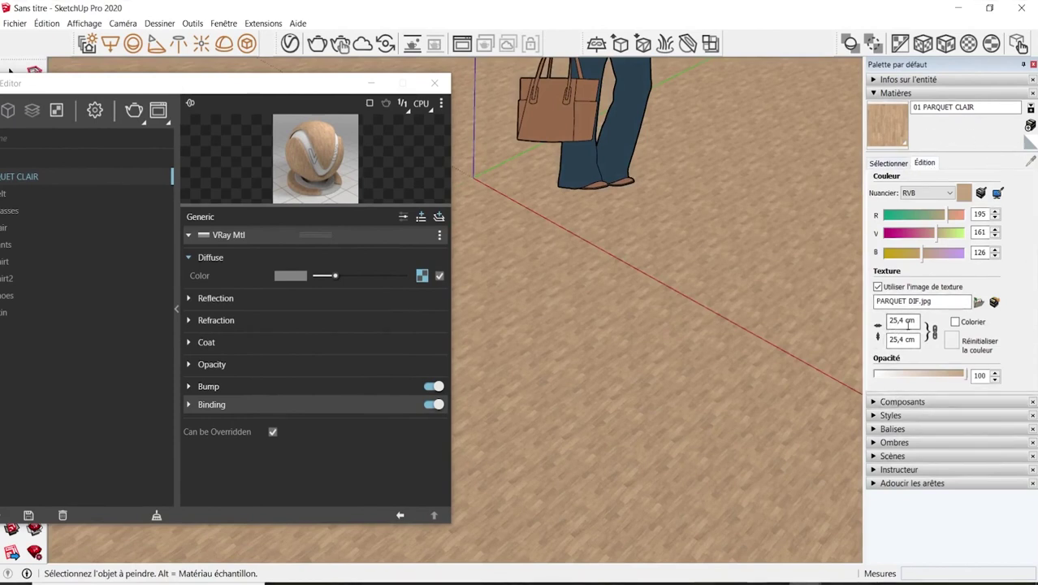
pyautogui.doubleClick(910, 321)
pyautogui.tripleClick(903, 320)
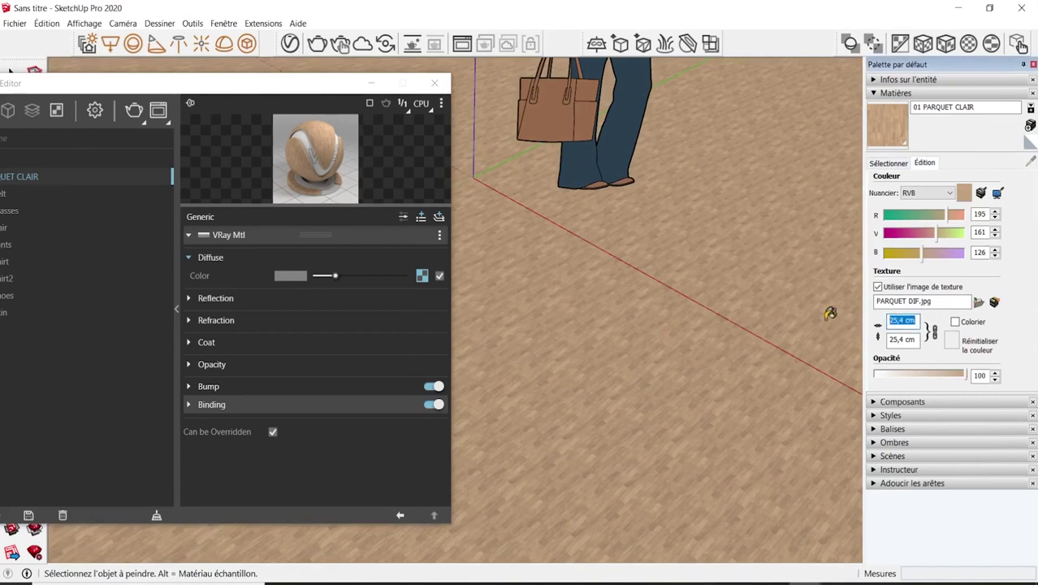
pyautogui.write('150')
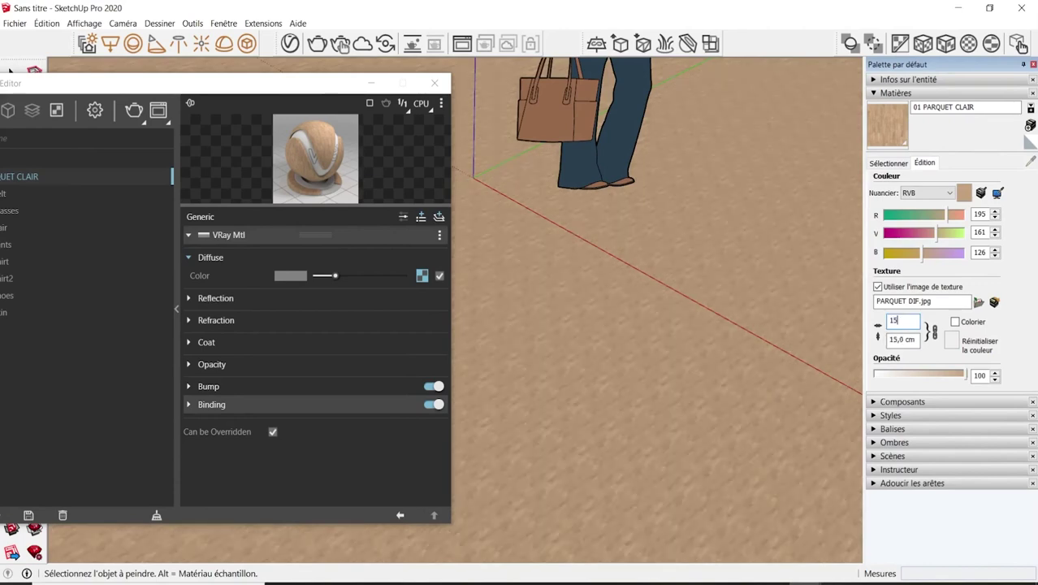
# - Enter the floor group to edit its face
pyautogui.moveTo(818, 269)
pyautogui.mouseDown(button='middle')
pyautogui.moveTo(732, 255)
pyautogui.moveTo(764, 260)
pyautogui.moveTo(737, 290)
pyautogui.moveTo(593, 276)
pyautogui.mouseUp(button='middle')
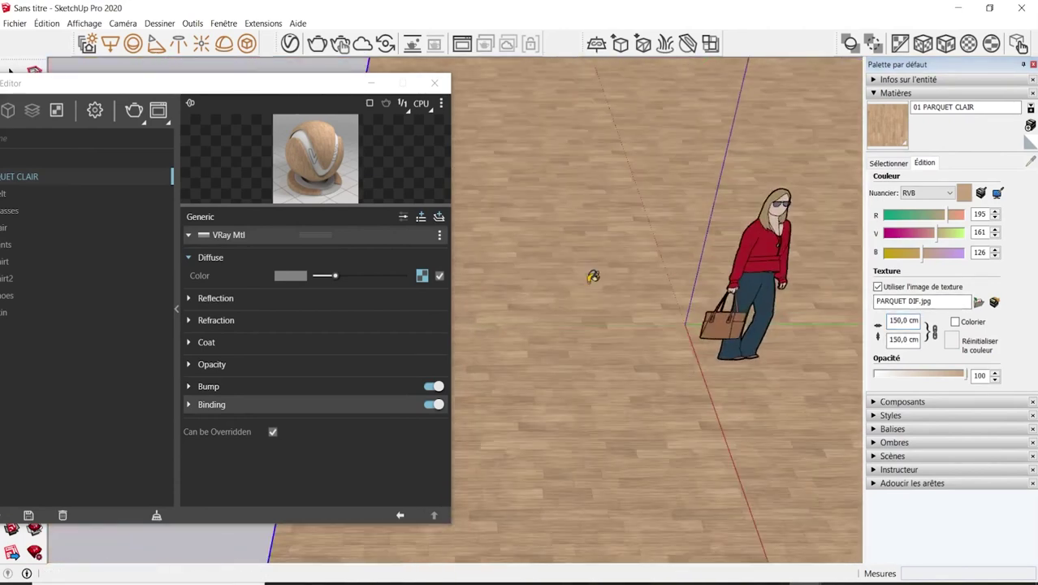
pyautogui.scroll(-2, 620, 294)
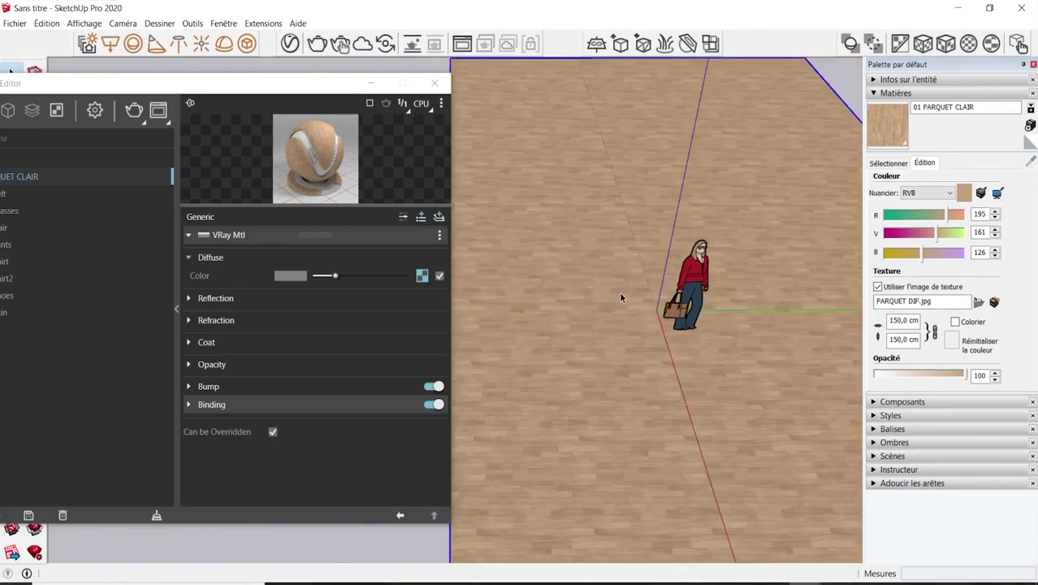
pyautogui.doubleClick(620, 293)
pyautogui.moveTo(620, 264)
pyautogui.mouseDown(button='middle')
pyautogui.moveTo(547, 269)
pyautogui.moveTo(658, 250)
pyautogui.moveTo(707, 214)
pyautogui.mouseUp(button='middle')
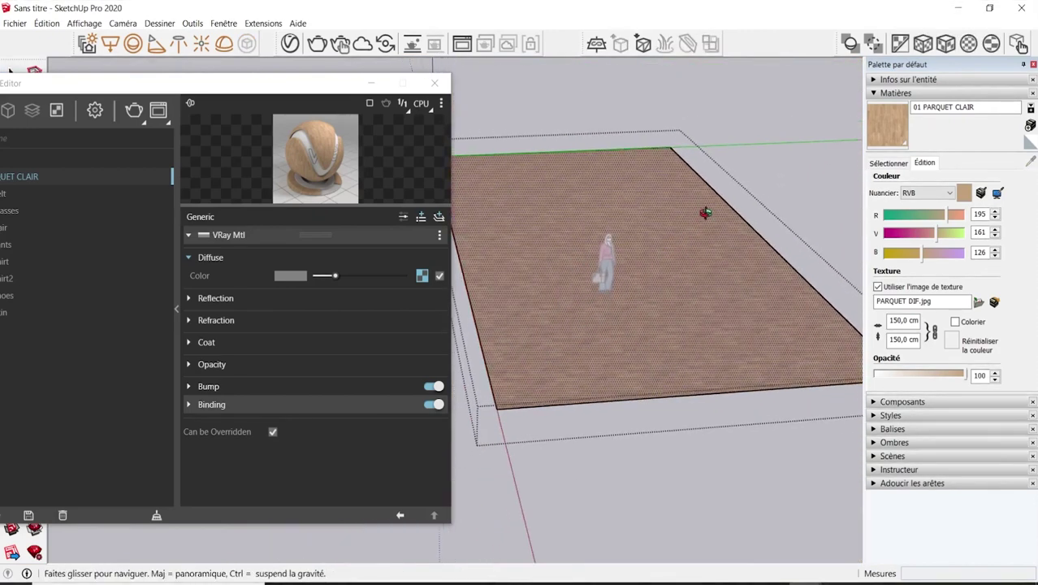
# - Scale and rotate the parquet texture on the floor face with Texture > Position
pyautogui.rightClick(657, 238)
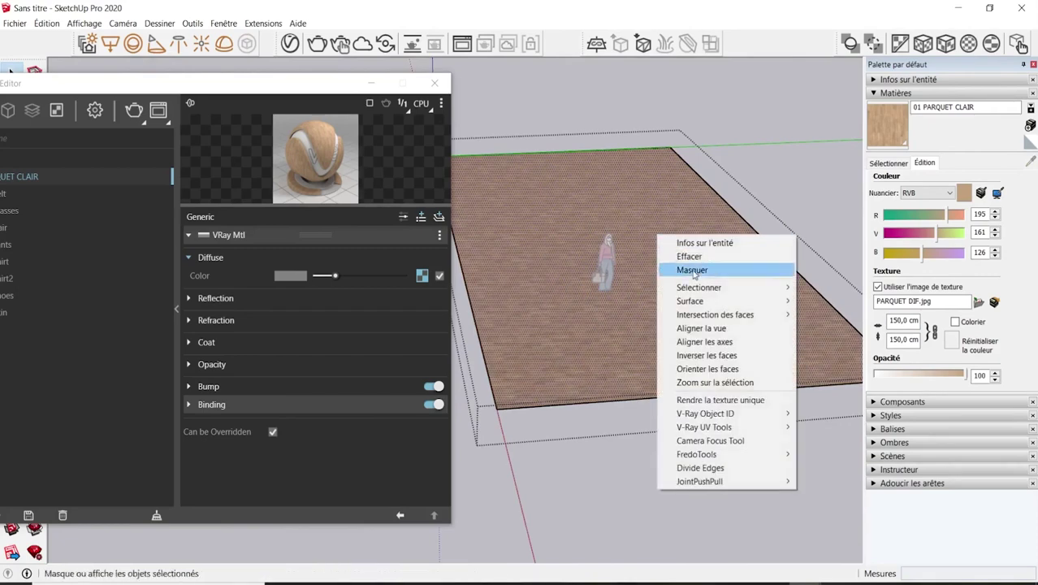
pyautogui.click(652, 278)
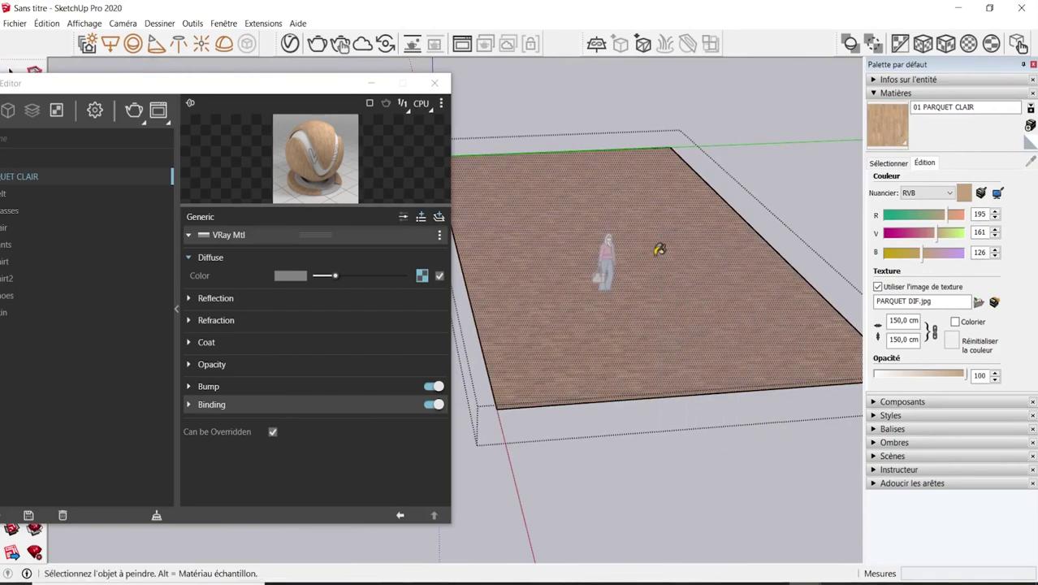
pyautogui.rightClick(676, 204)
pyautogui.moveTo(707, 364)
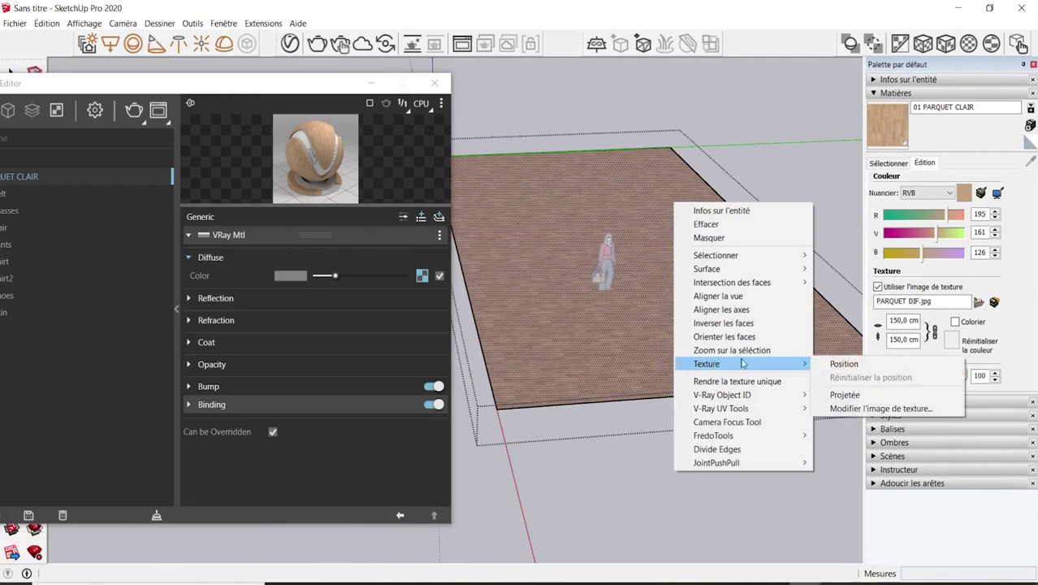
pyautogui.click(844, 364)
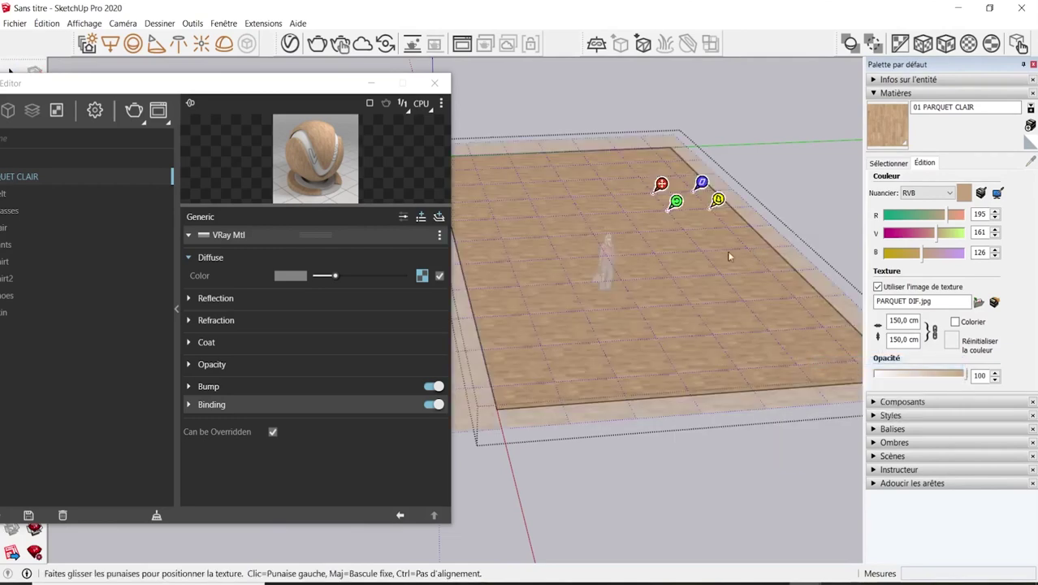
pyautogui.scroll(3, 688, 331)
pyautogui.moveTo(698, 193)
pyautogui.mouseDown()
pyautogui.moveTo(712, 236)
pyautogui.moveTo(704, 214)
pyautogui.mouseUp()
pyautogui.press('Return')
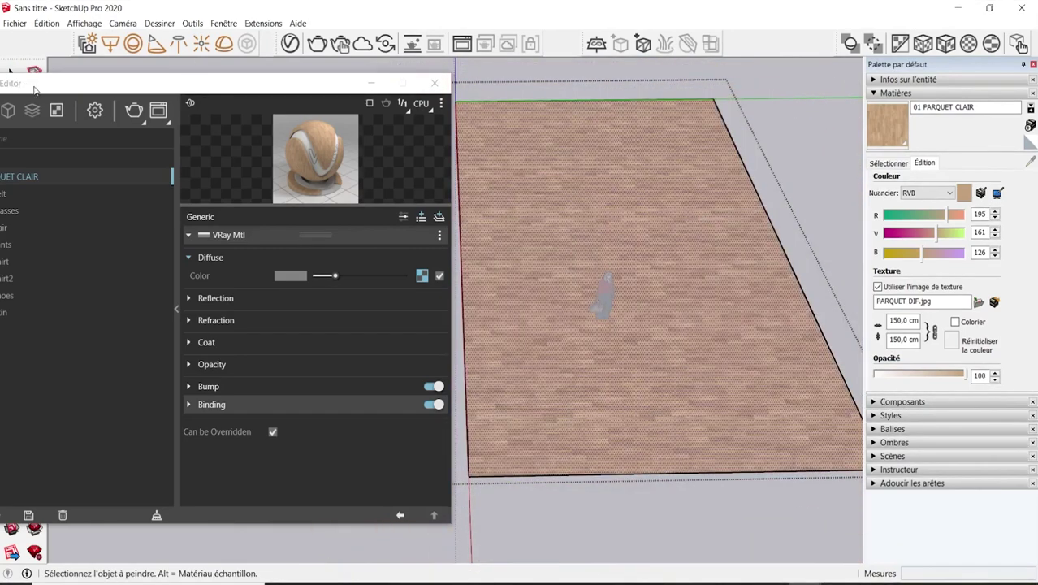
pyautogui.moveTo(10, 83); pyautogui.dragTo(138, 112)
pyautogui.scroll(3, 664, 304)
# - Start an interactive V-Ray render of the parquet floor, orbiting to show the wall
pyautogui.scroll(3, 667, 299)
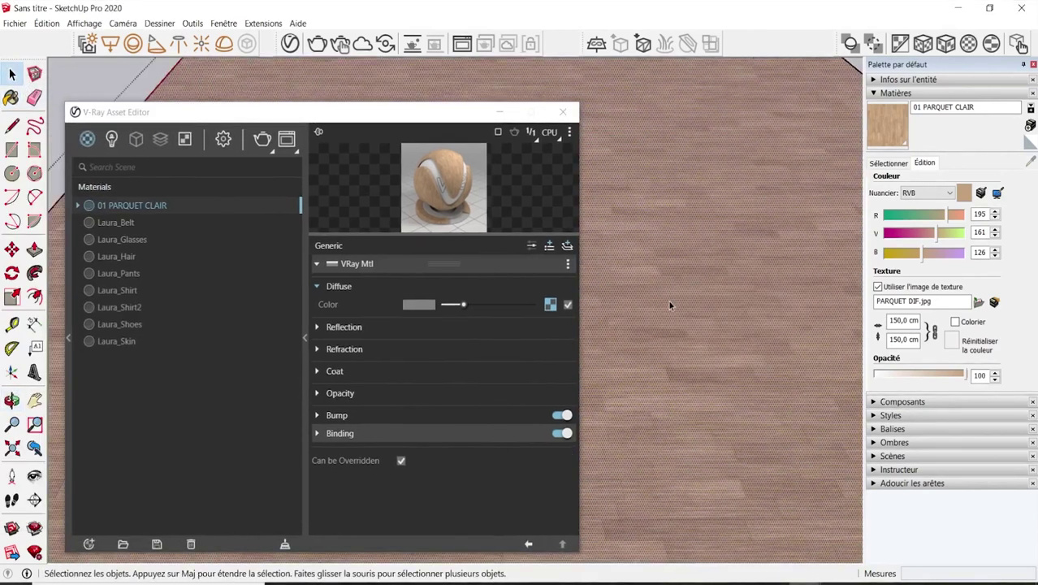
pyautogui.moveTo(418, 114); pyautogui.dragTo(306, 193)
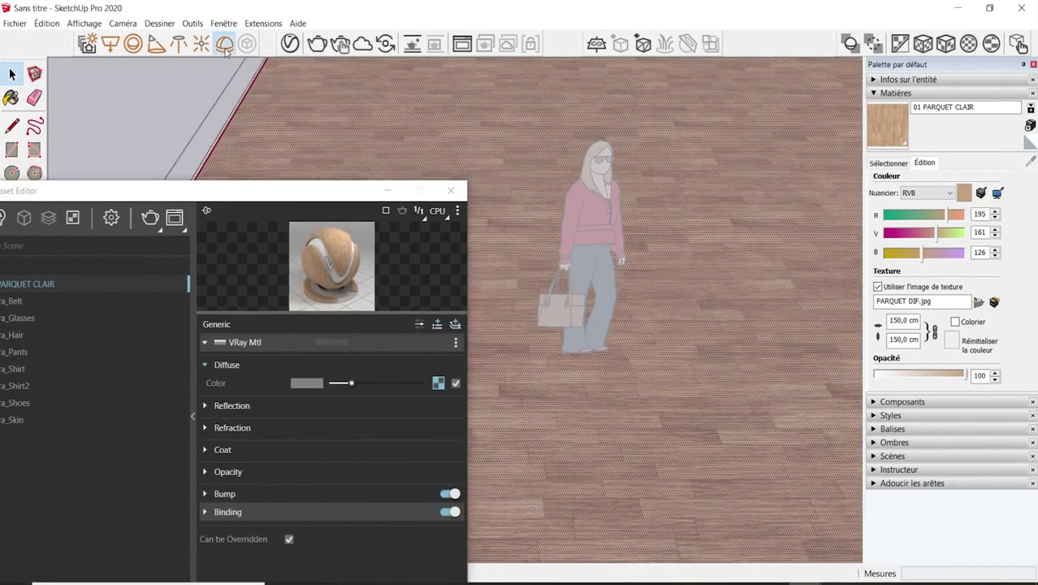
pyautogui.moveTo(96, 184); pyautogui.dragTo(185, 143)
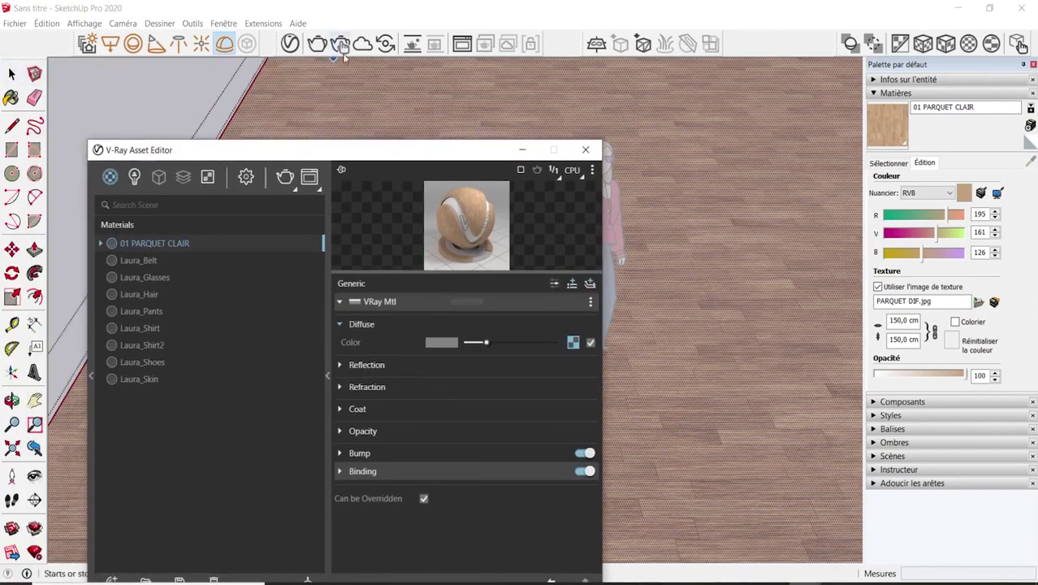
pyautogui.click(344, 47)
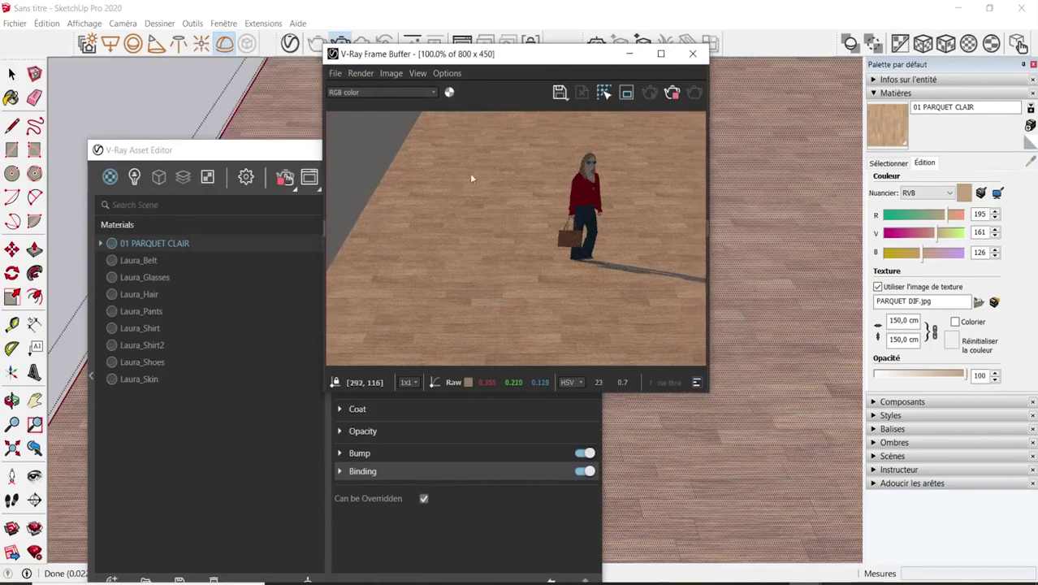
pyautogui.moveTo(431, 154); pyautogui.dragTo(79, 166)
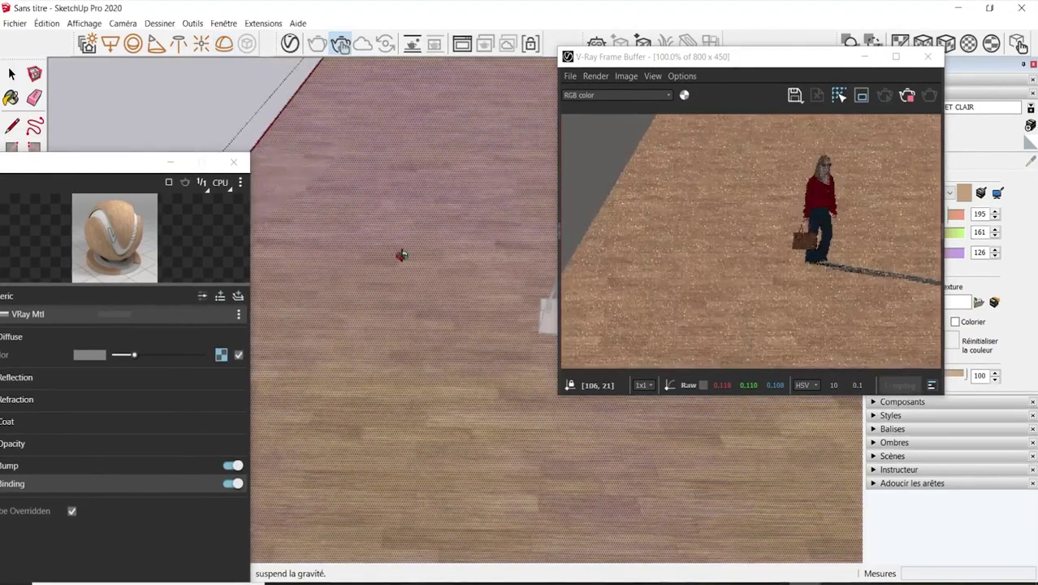
pyautogui.moveTo(398, 251)
pyautogui.mouseDown(button='middle')
pyautogui.moveTo(576, 215)
pyautogui.moveTo(285, 287)
pyautogui.moveTo(410, 364)
pyautogui.moveTo(538, 473)
pyautogui.moveTo(476, 373)
pyautogui.mouseUp(button='middle')
pyautogui.scroll(3, 519, 436)
pyautogui.scroll(2, 519, 436)
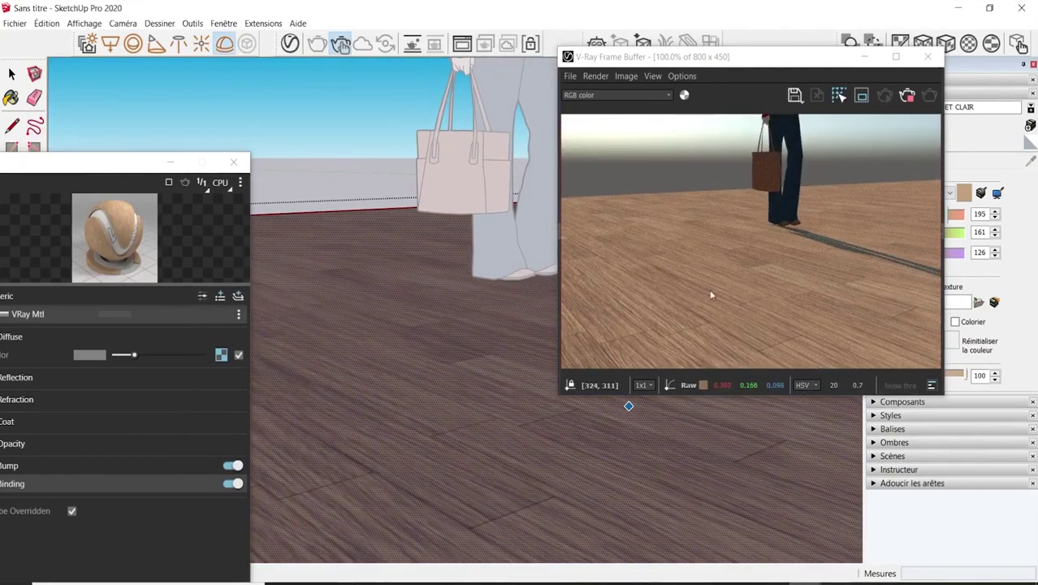
# - Stop and close the V-Ray Frame Buffer, then enlarge the material preview
pyautogui.moveTo(650, 57); pyautogui.dragTo(731, 52)
pyautogui.moveTo(108, 164); pyautogui.dragTo(376, 16)
pyautogui.click(988, 92)
pyautogui.click(1008, 52)
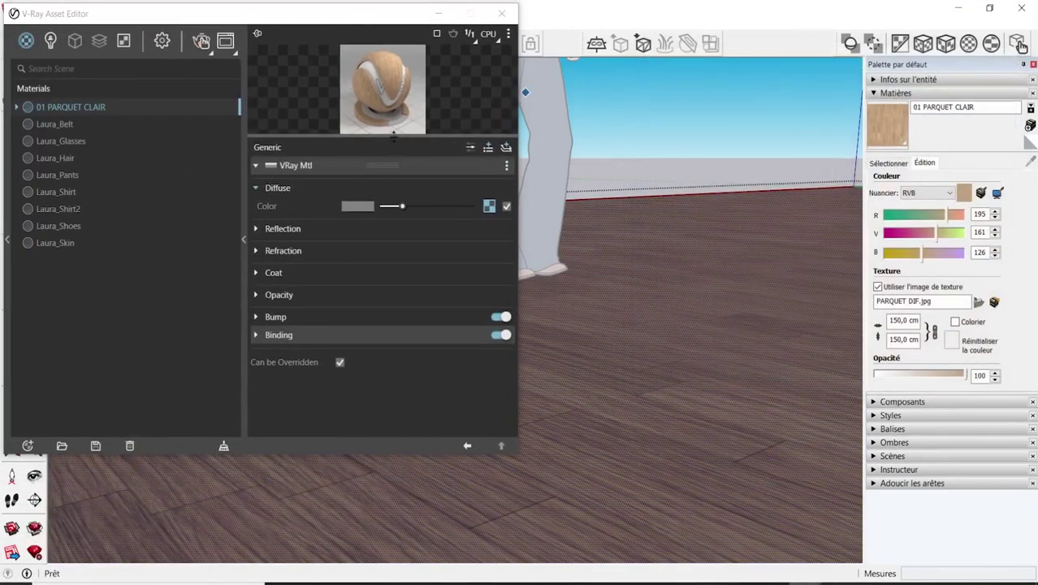
pyautogui.moveTo(394, 138); pyautogui.dragTo(393, 235)
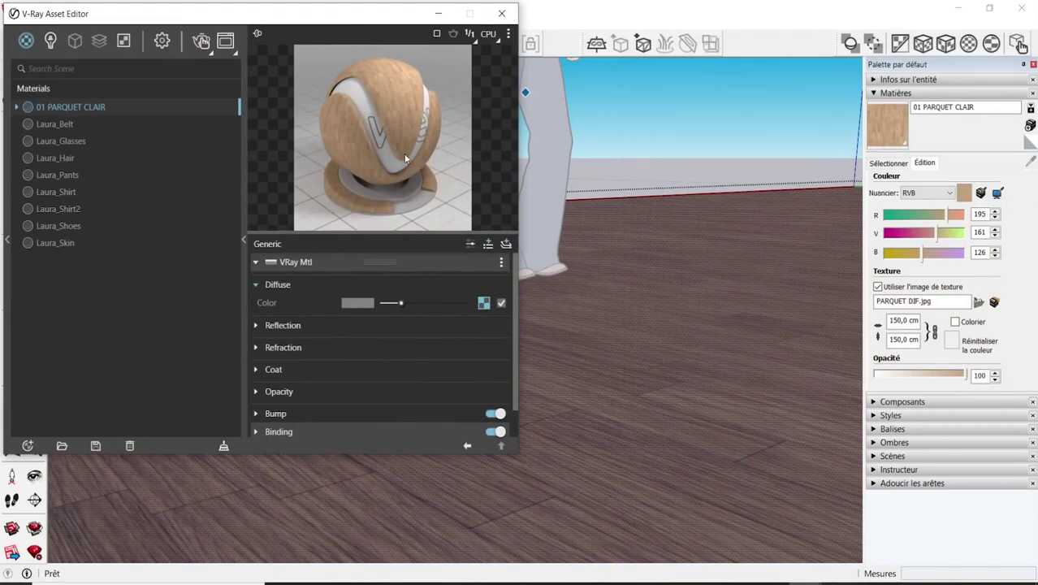
# - In a new Chrome tab, search Google for the NormalMap-Online generator
pyautogui.click(446, 578)
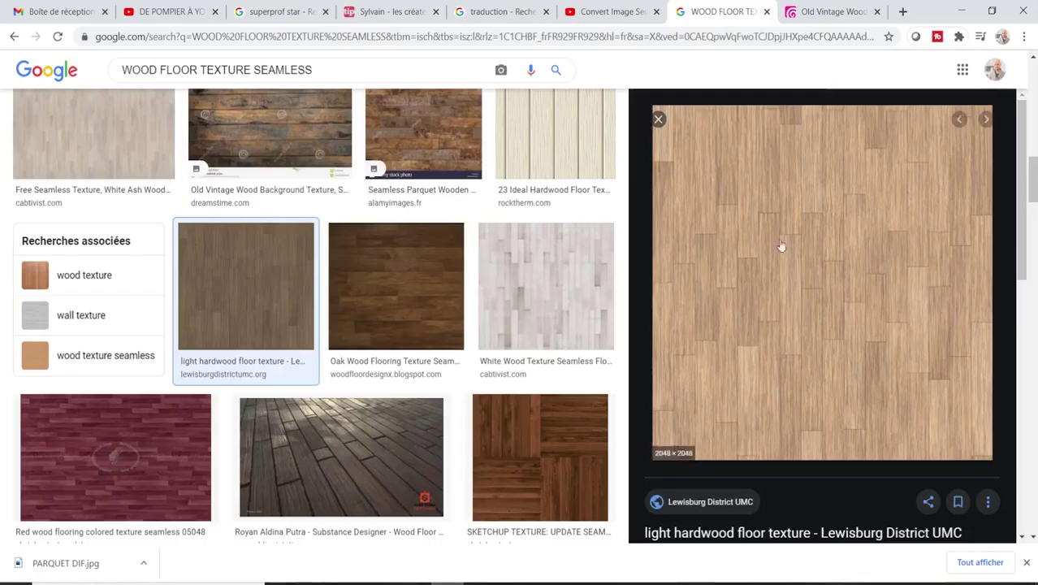
pyautogui.click(902, 11)
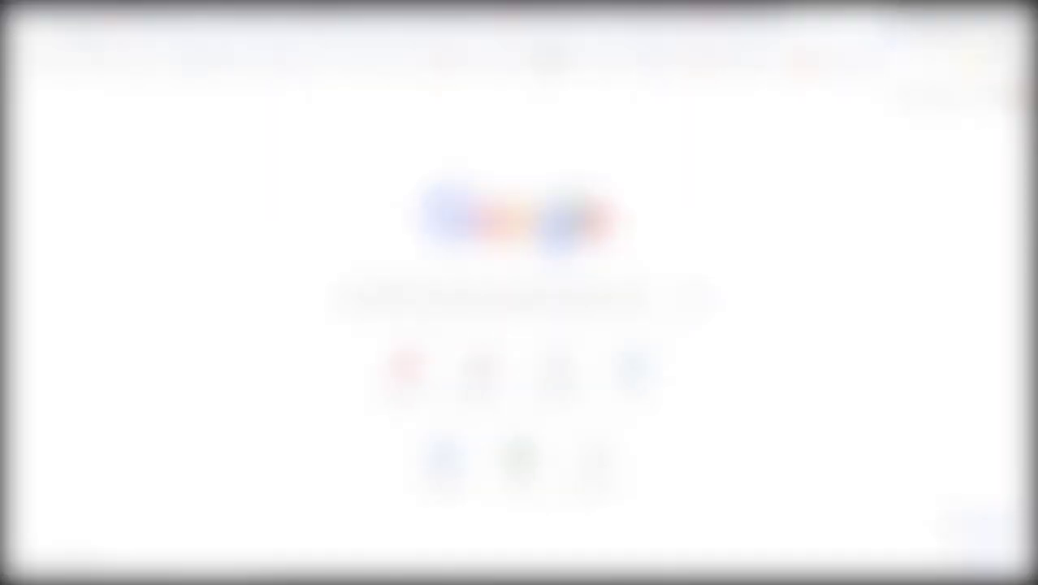
pyautogui.click(520, 299)
pyautogui.hotkey('ctrl', 'v')
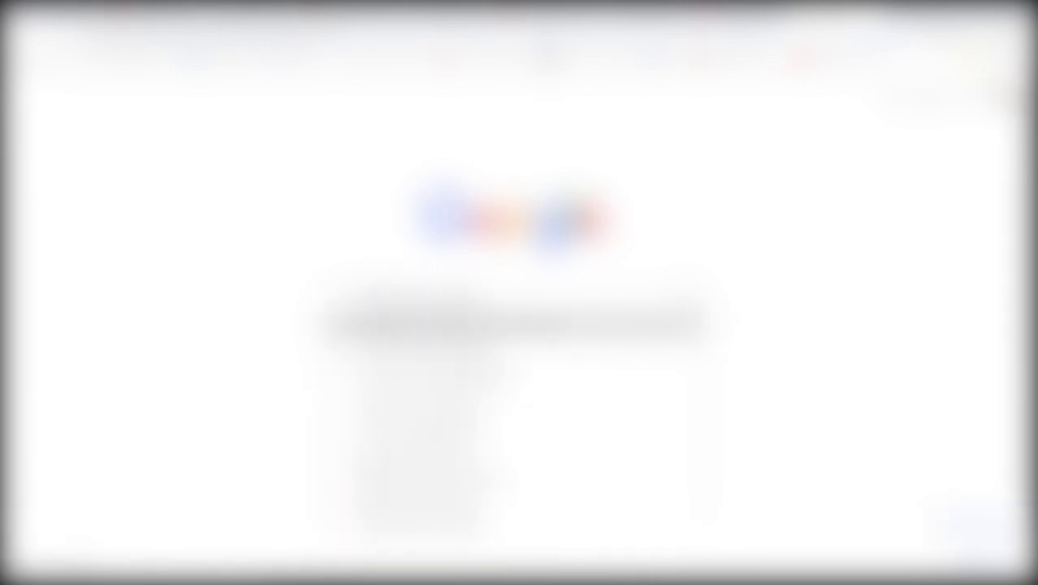
pyautogui.press('Return')
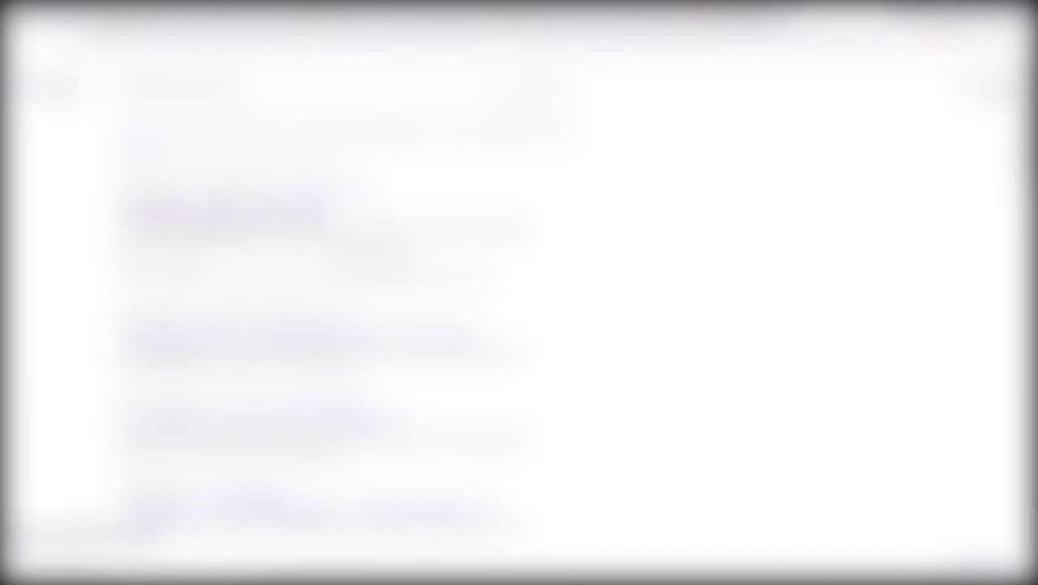
pyautogui.scroll(-2, 312, 249)
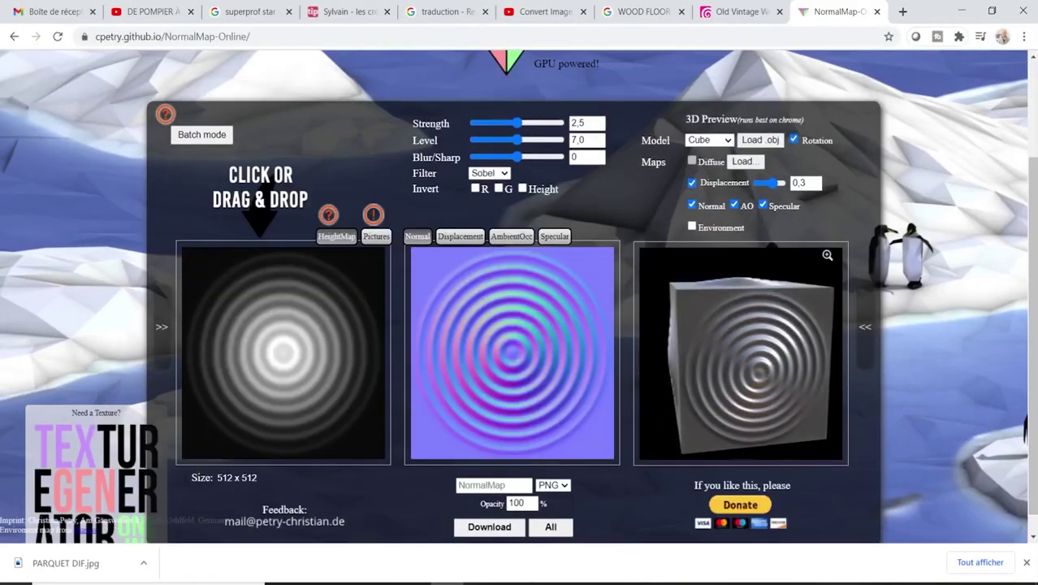
# - Load PARQUET DIF.jpg from the TEXTURES folder as the NormalMap-Online height map
pyautogui.hotkey('alt', 'Tab')
pyautogui.moveTo(309, 58); pyautogui.dragTo(857, 86)
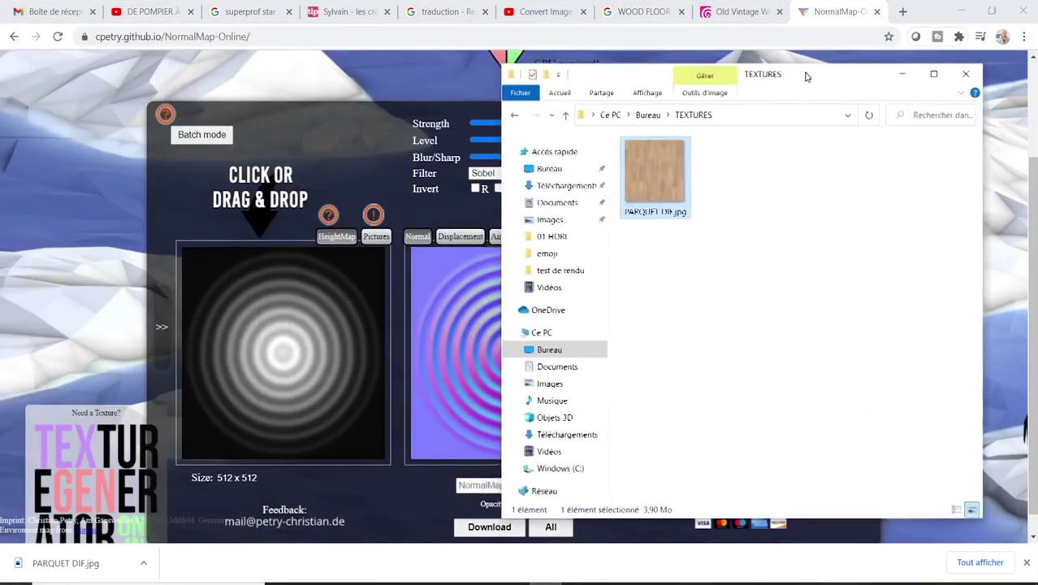
pyautogui.moveTo(680, 186); pyautogui.dragTo(270, 362)
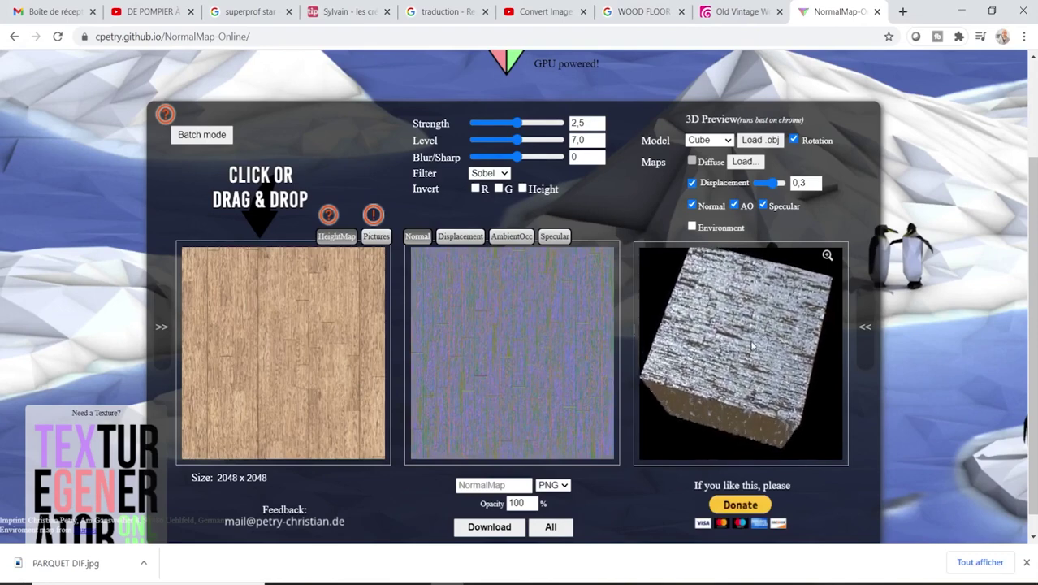
# - Switch the 3D preview model from Cube to Plane
pyautogui.click(708, 140)
pyautogui.click(701, 164)
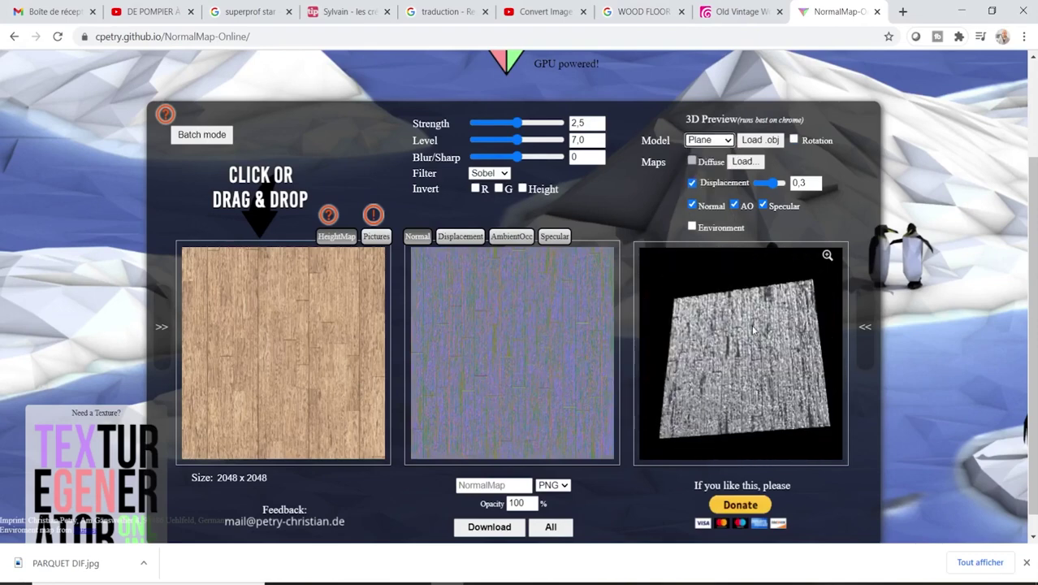
pyautogui.scroll(3, 764, 353)
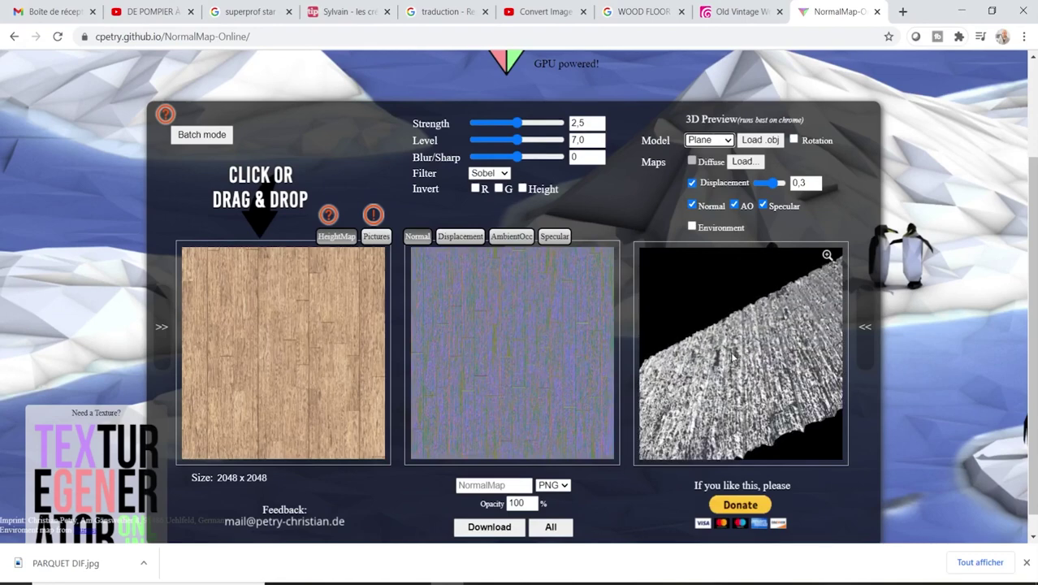
# - Disable Displacement in the preview and lower the normal map Strength from 2,5 to about 0,36
pyautogui.click(691, 184)
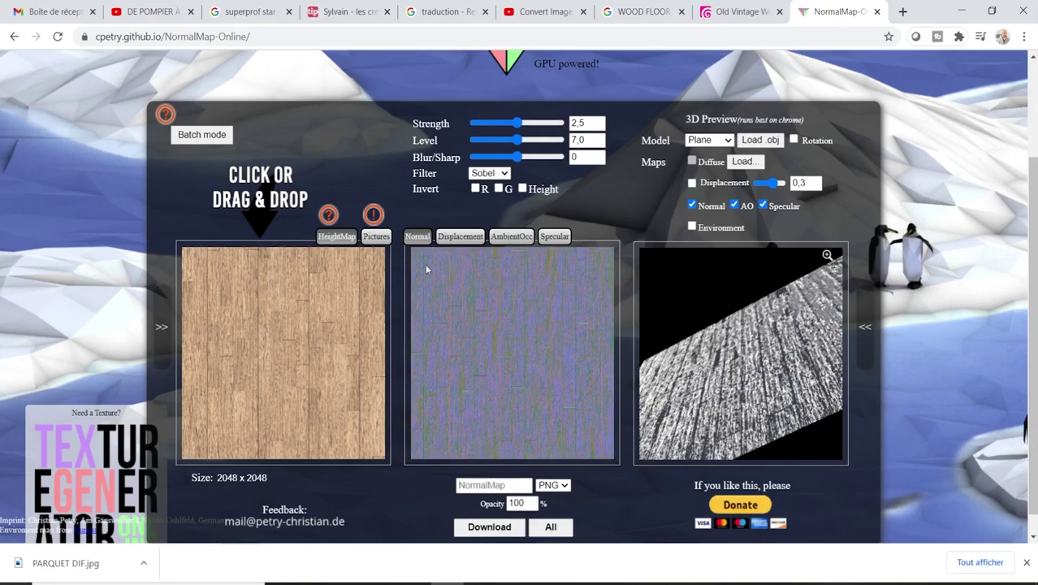
pyautogui.doubleClick(588, 123)
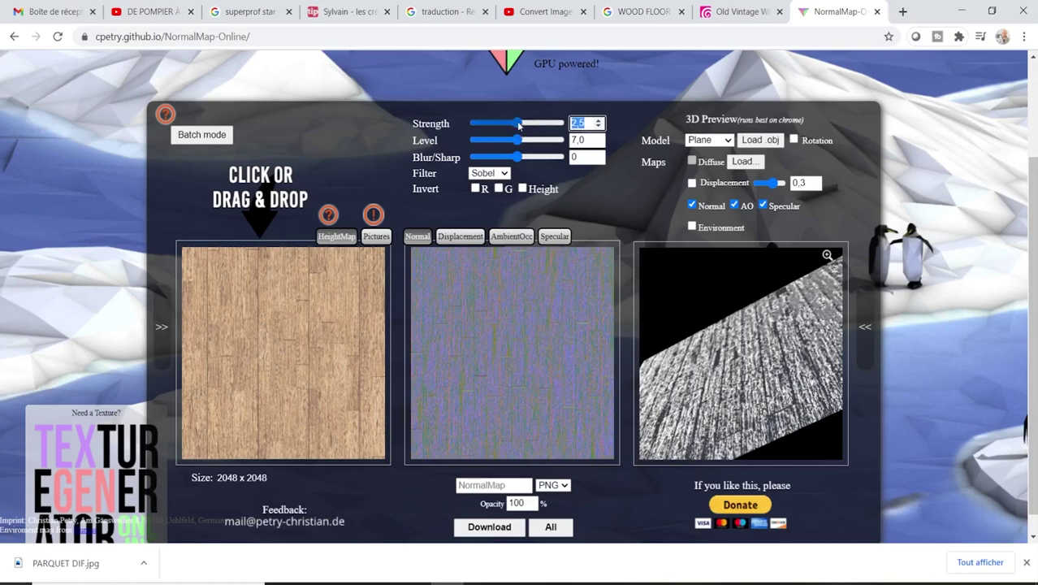
pyautogui.moveTo(518, 123)
pyautogui.mouseDown()
pyautogui.moveTo(476, 124)
pyautogui.moveTo(483, 129)
pyautogui.mouseUp()
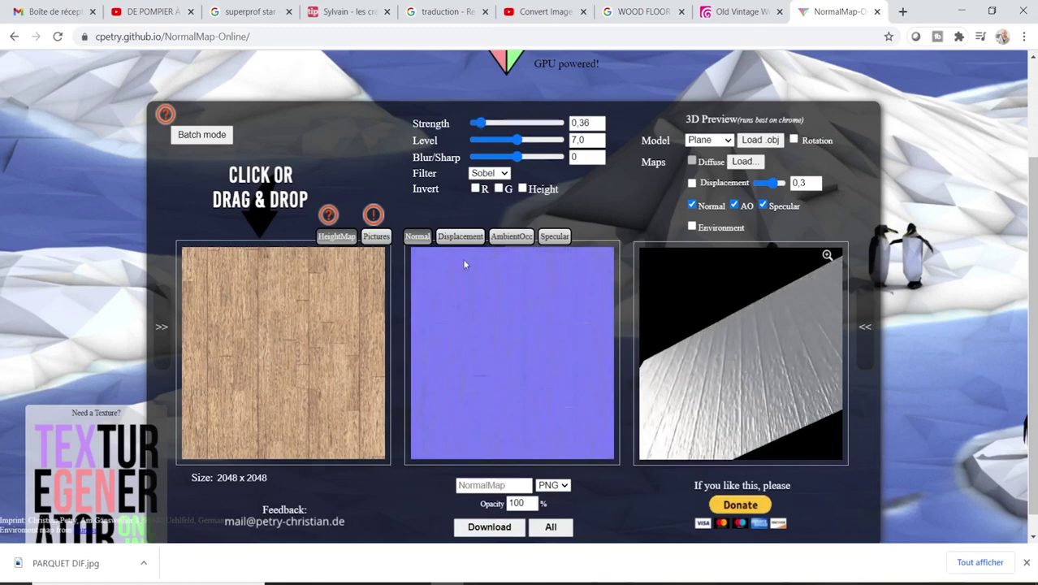
pyautogui.moveTo(755, 384); pyautogui.dragTo(656, 370)
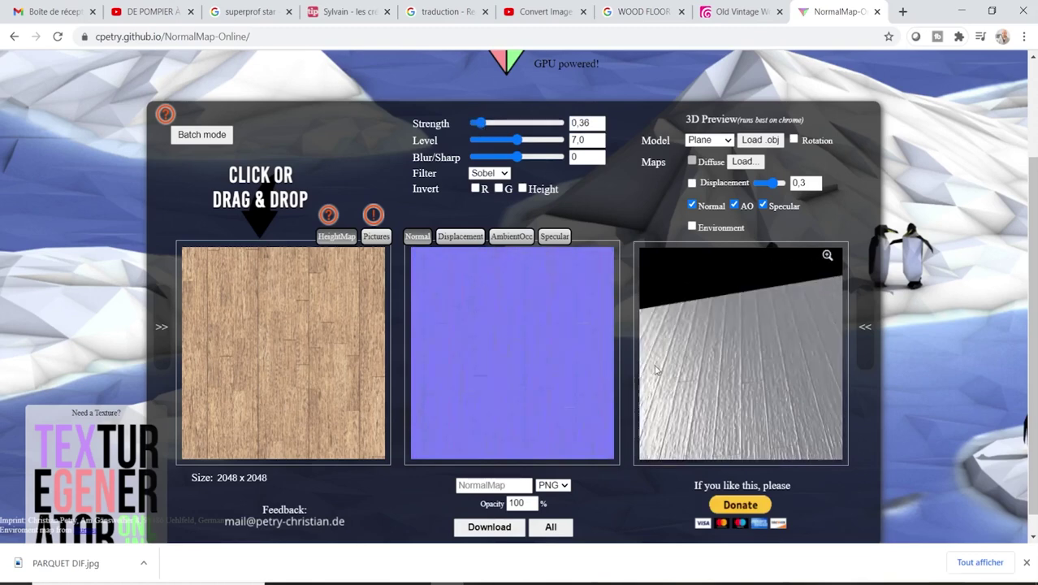
pyautogui.click(575, 123)
pyautogui.moveTo(583, 123); pyautogui.dragTo(611, 128)
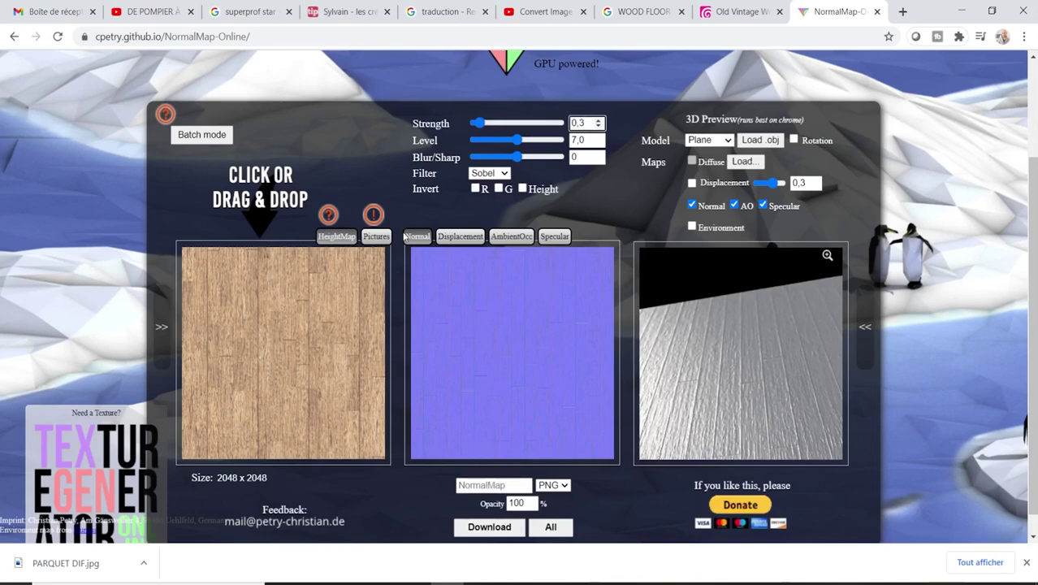
# - Download the normal map as the JPG file PARQUET NORMAL.jpg
pyautogui.click(486, 485)
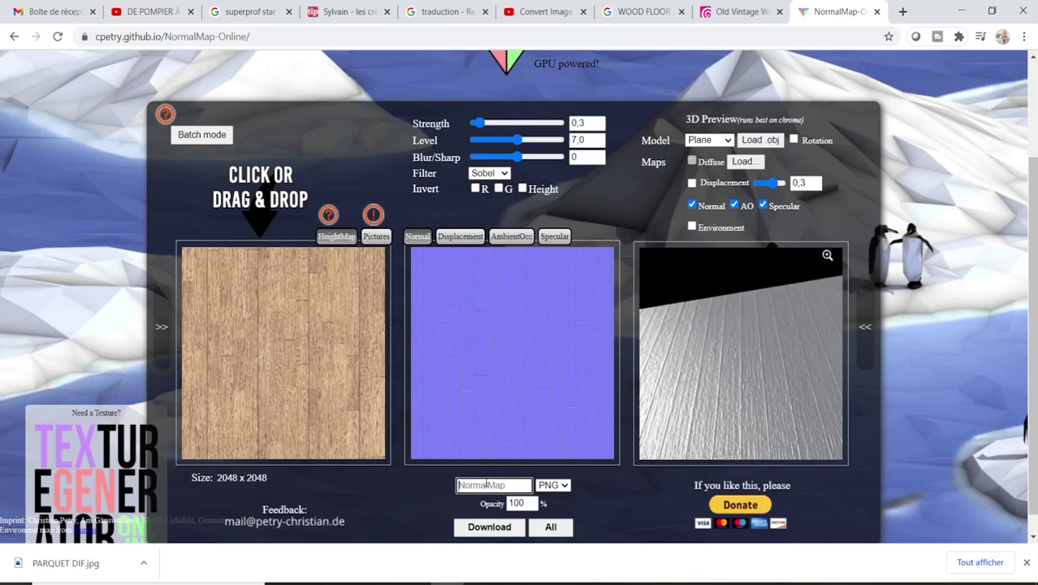
pyautogui.write('PA')
pyautogui.write('ORMAL')
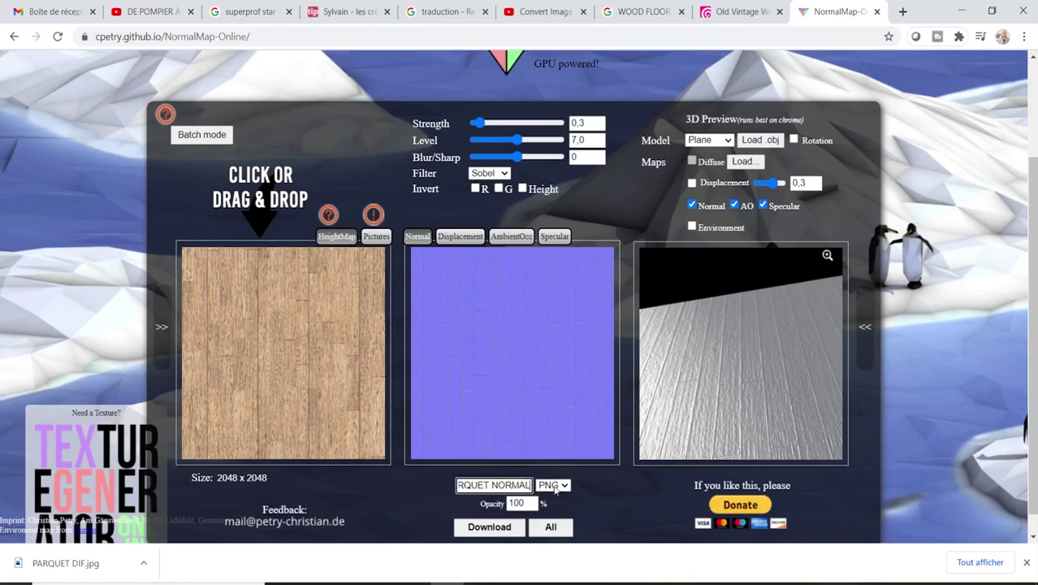
pyautogui.click(552, 485)
pyautogui.click(553, 504)
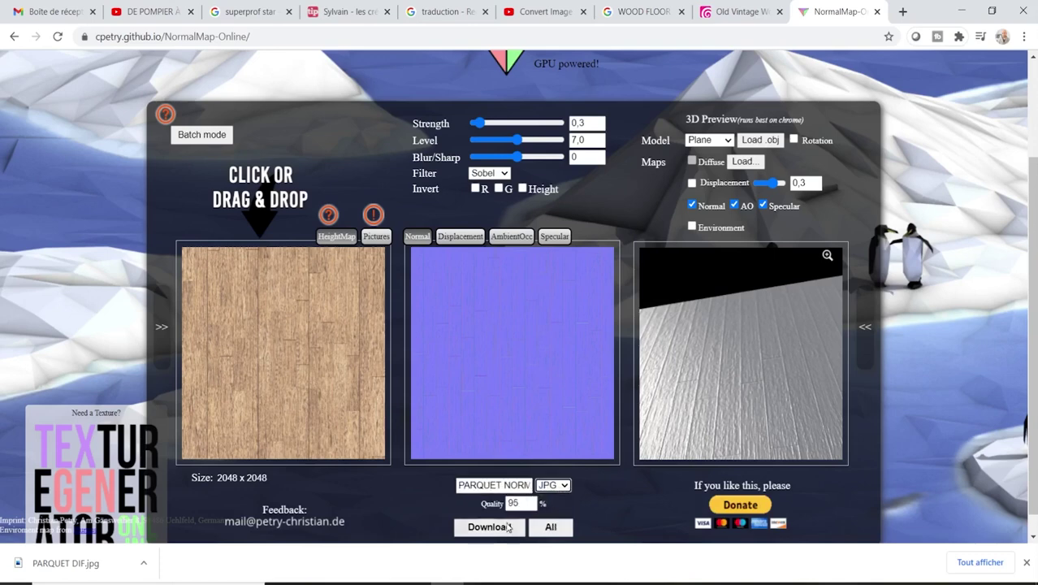
pyautogui.click(501, 528)
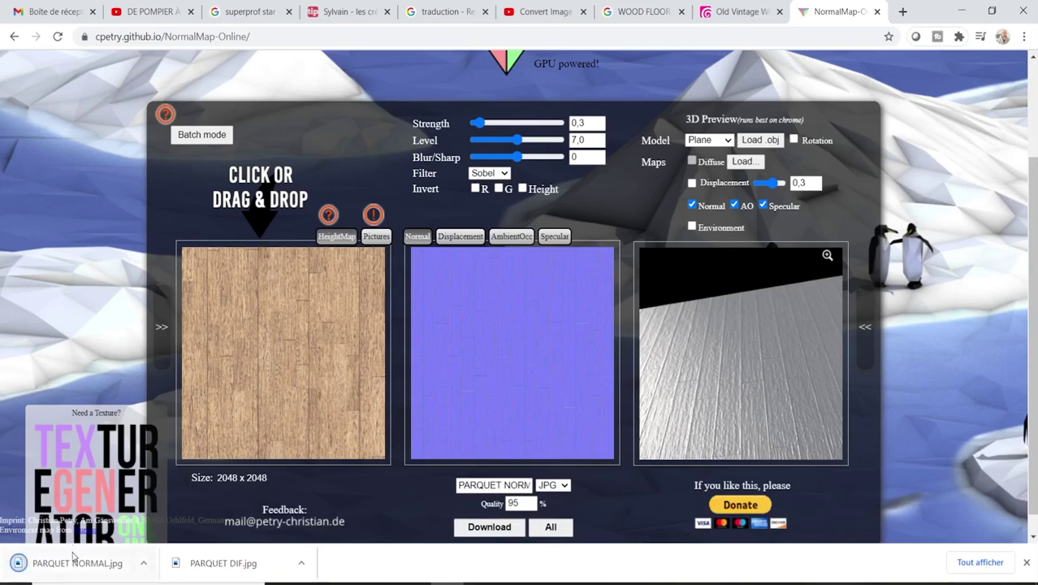
# - On the Specular map, set Strength 1, Mean 0,91 and Range 0,59
pyautogui.click(555, 236)
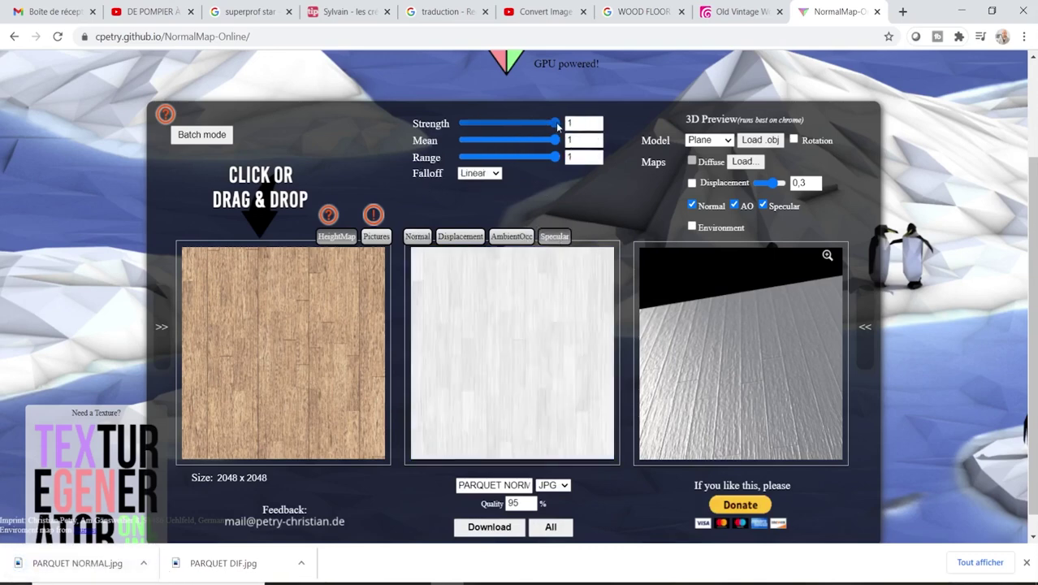
pyautogui.moveTo(555, 123)
pyautogui.mouseDown()
pyautogui.moveTo(540, 123)
pyautogui.moveTo(569, 130)
pyautogui.moveTo(566, 145)
pyautogui.moveTo(525, 158)
pyautogui.mouseUp()
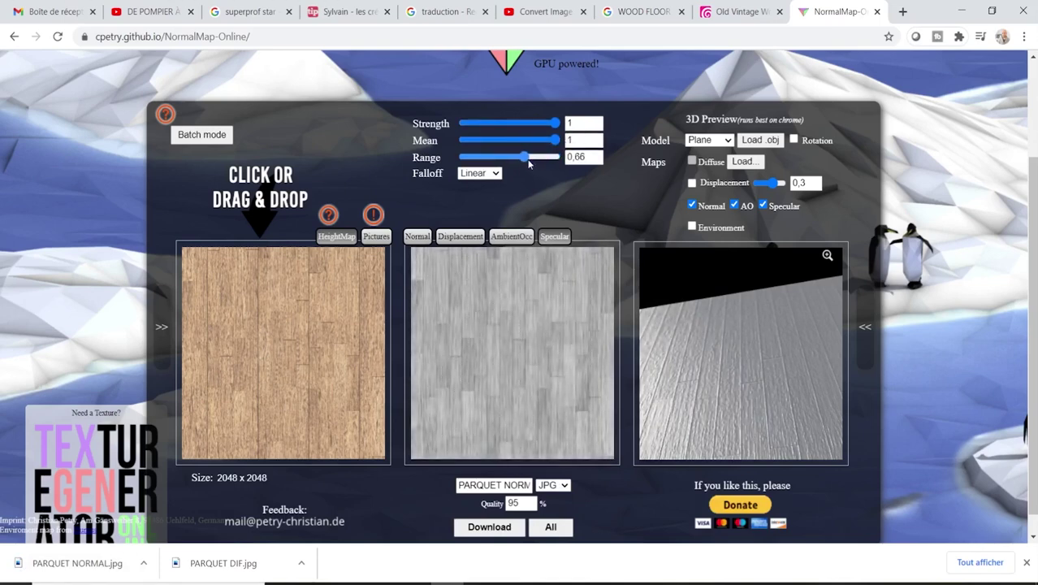
pyautogui.moveTo(554, 140); pyautogui.dragTo(552, 142)
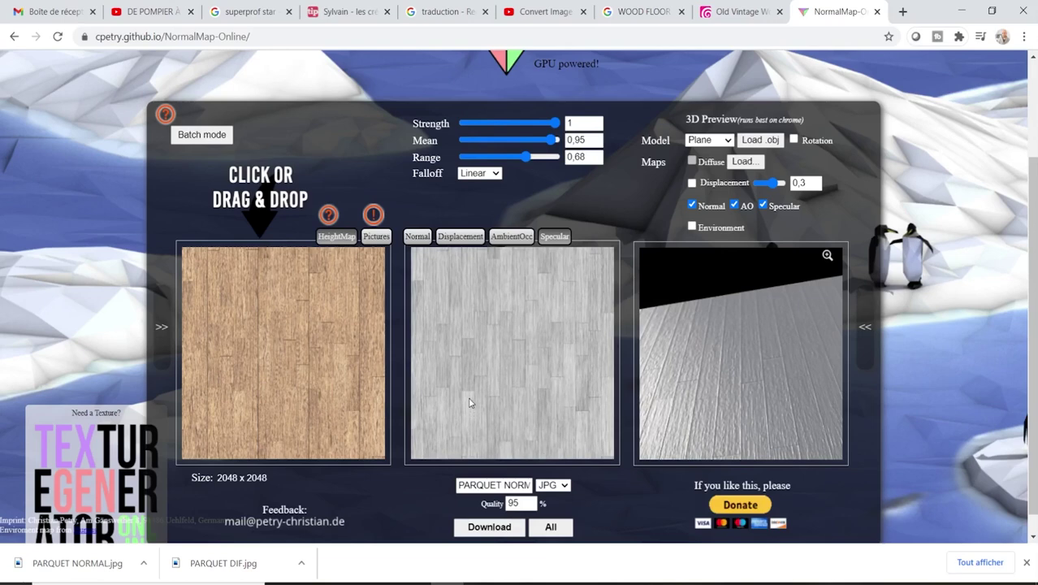
pyautogui.moveTo(527, 156); pyautogui.dragTo(512, 158)
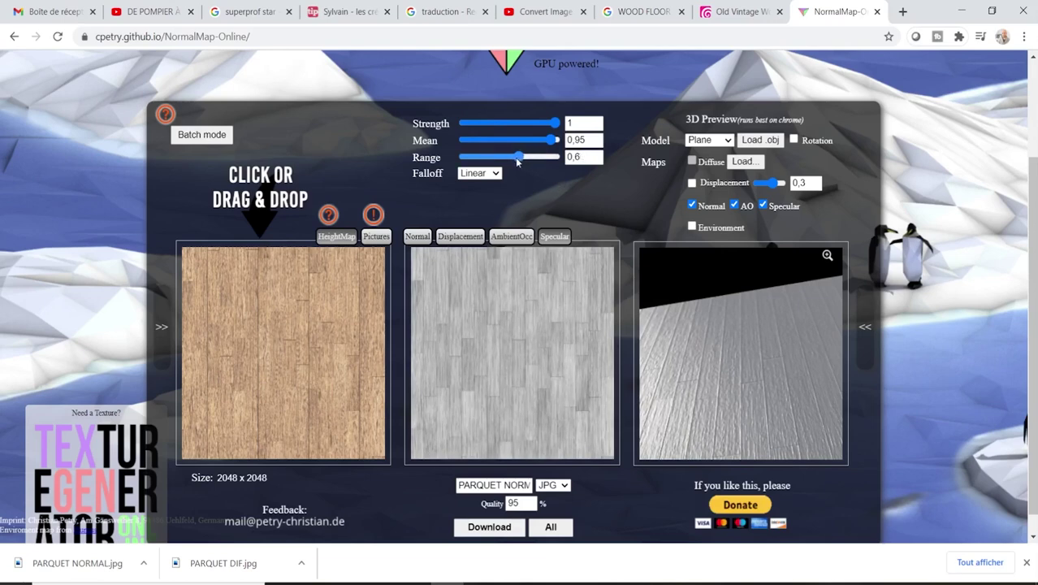
pyautogui.moveTo(519, 160); pyautogui.dragTo(541, 143)
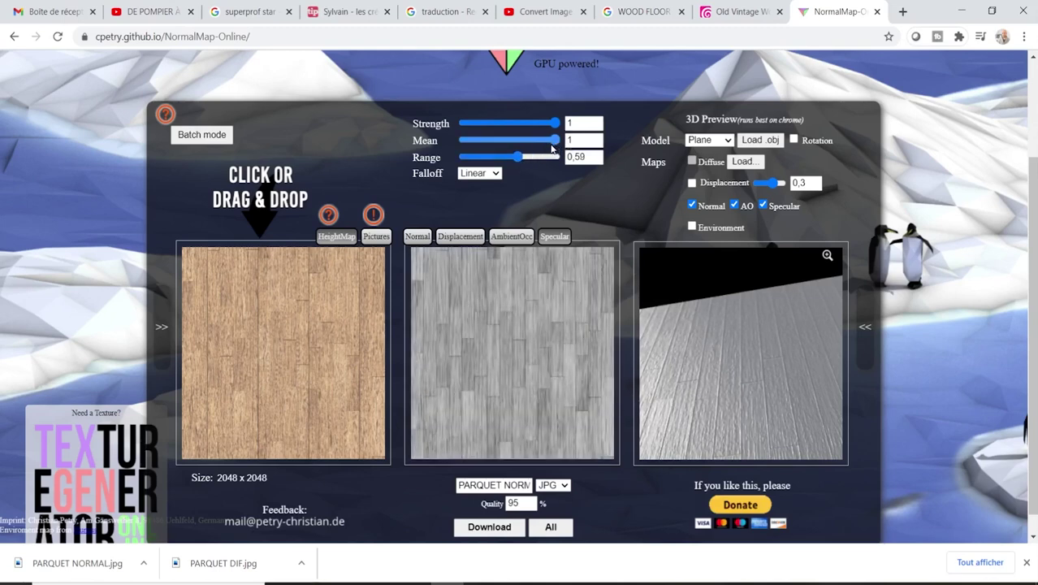
pyautogui.click(555, 140)
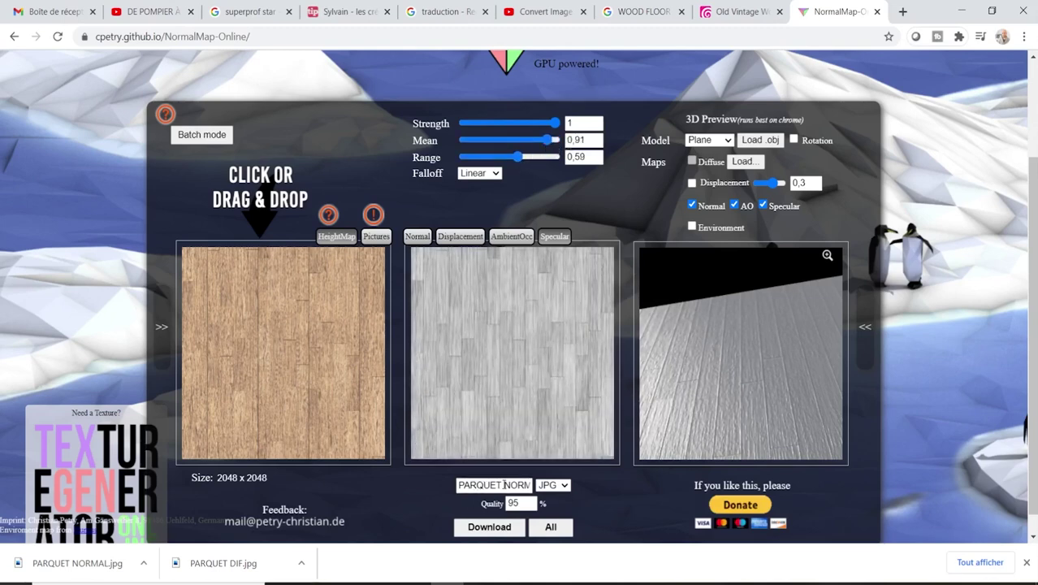
# - Rename the export to PARQUET REFLET and download the specular map as a JPG
pyautogui.doubleClick(504, 485)
pyautogui.write('R')
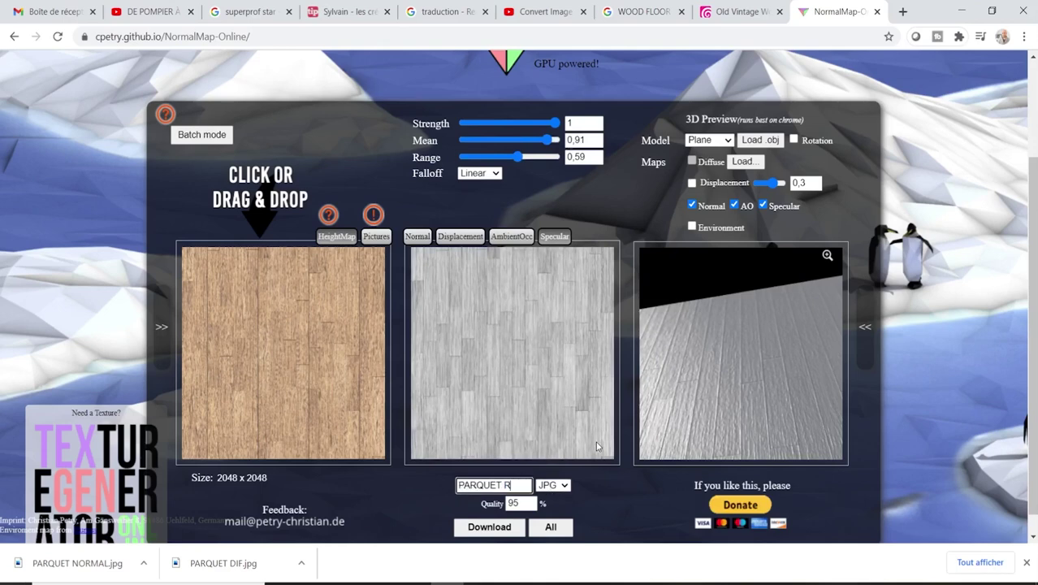
pyautogui.write('EFLE')
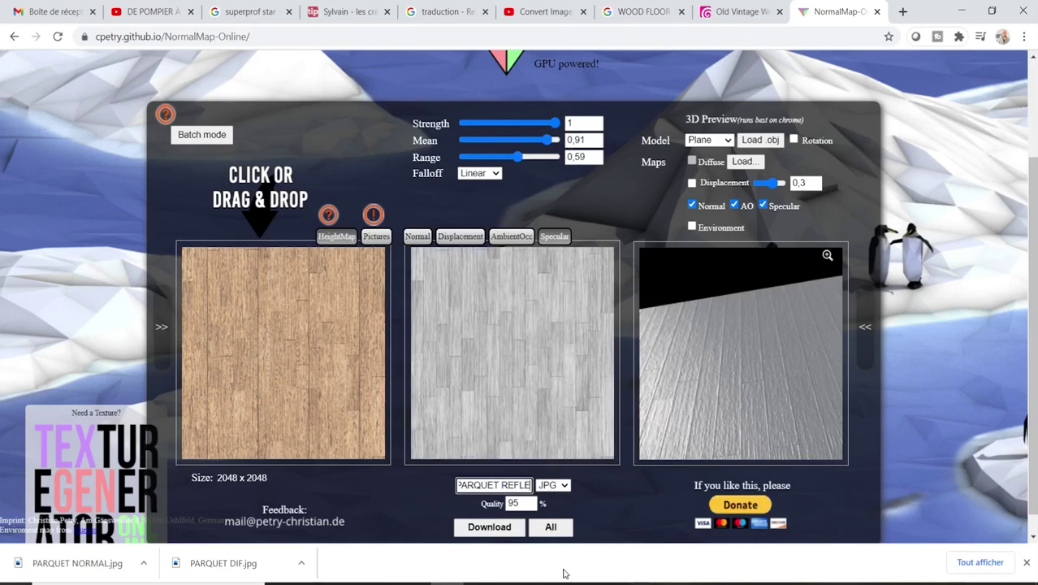
pyautogui.write('T')
pyautogui.rightClick(490, 528)
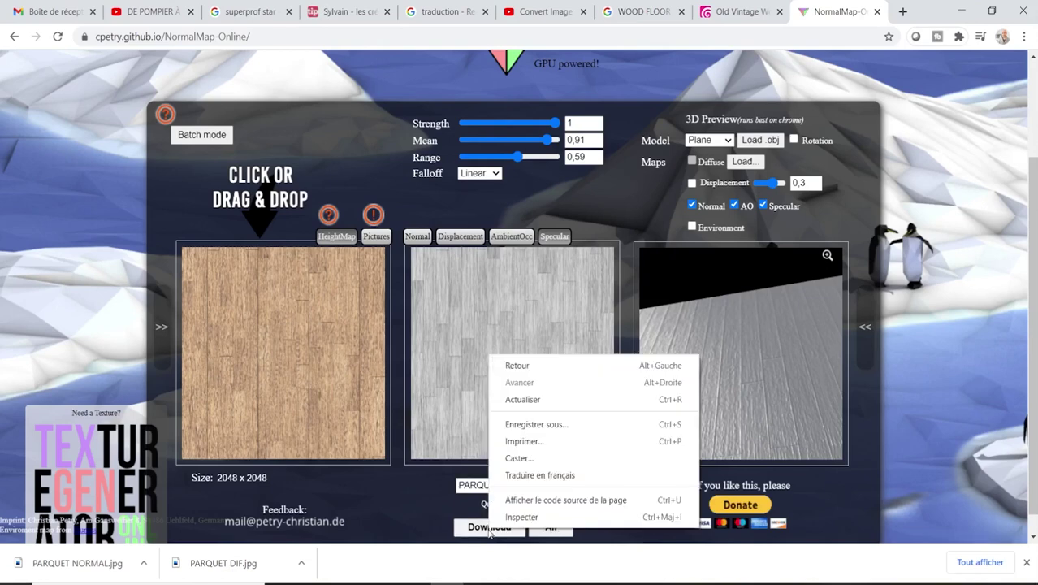
pyautogui.click(490, 528)
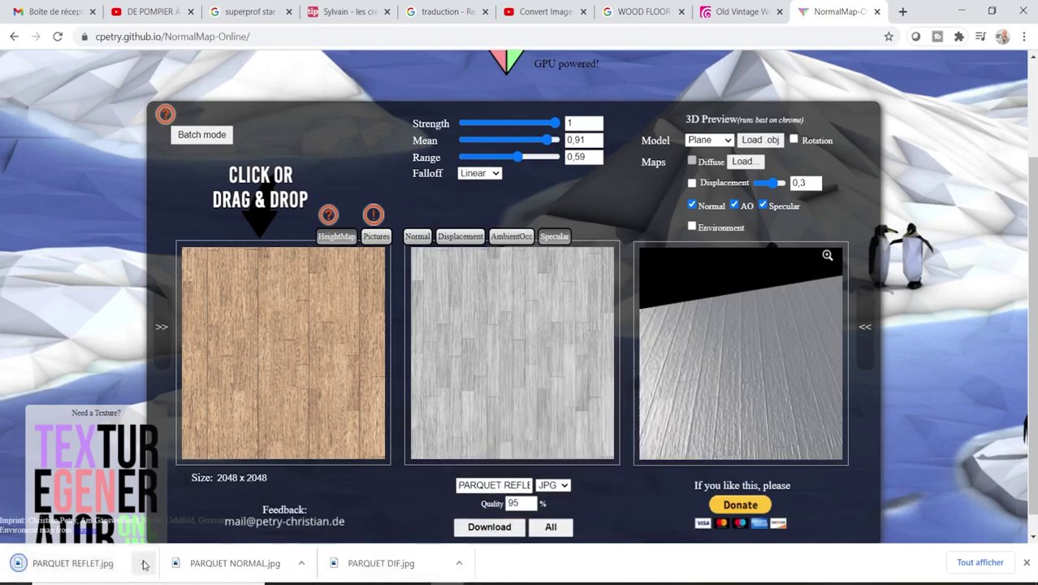
pyautogui.click(143, 562)
# - Copy PARQUET NORMAL.jpg and PARQUET REFLET.jpg from Downloads into the desktop TEXTURES folder
pyautogui.click(175, 510)
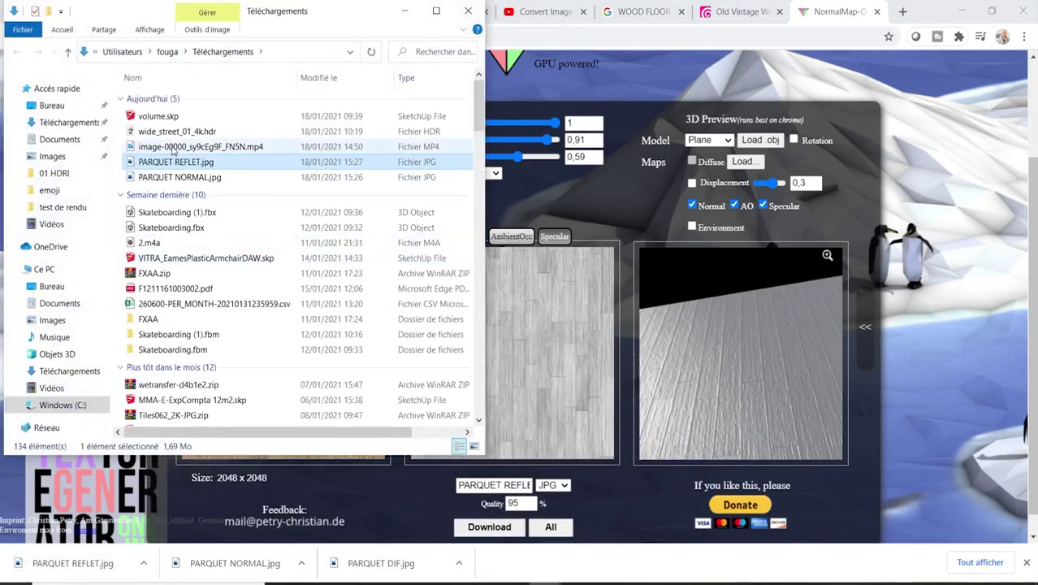
pyautogui.keyDown('ctrl'); pyautogui.click(170, 178); pyautogui.keyUp('ctrl')
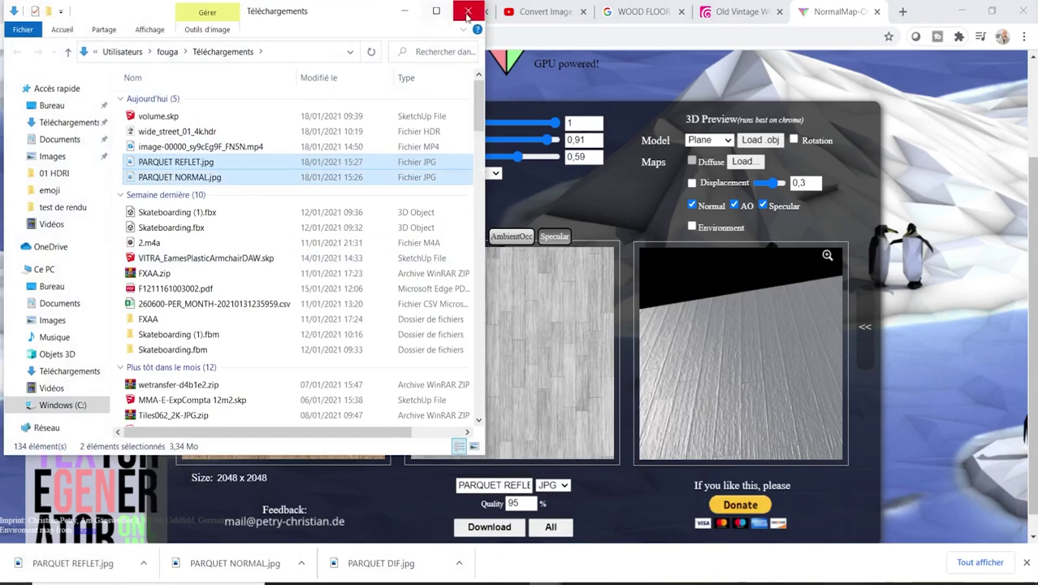
pyautogui.click(468, 10)
pyautogui.scroll(2, 520, 292)
pyautogui.click(698, 307)
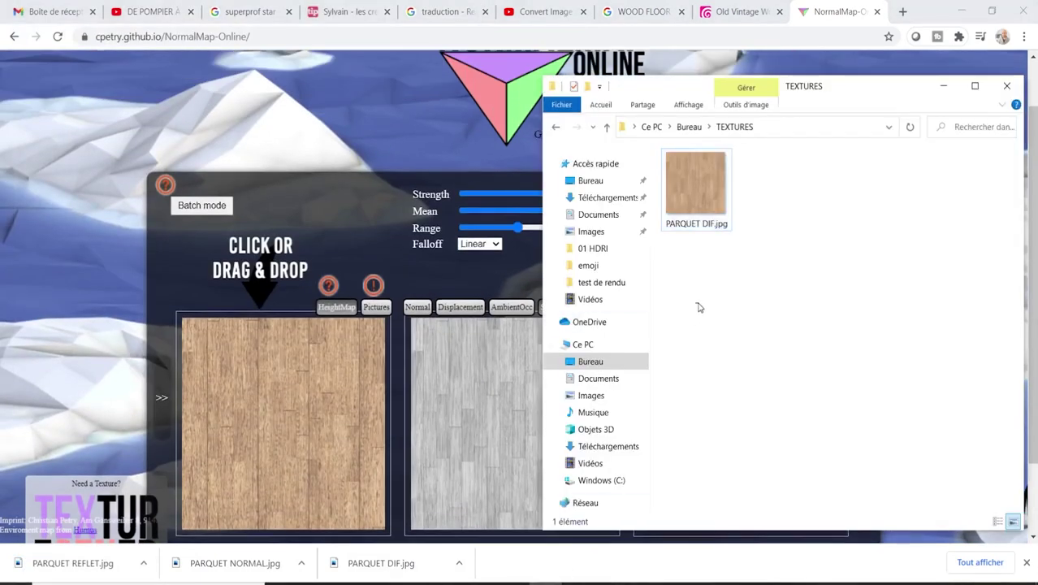
pyautogui.hotkey('ctrl', 'v')
pyautogui.moveTo(834, 89); pyautogui.dragTo(540, 98)
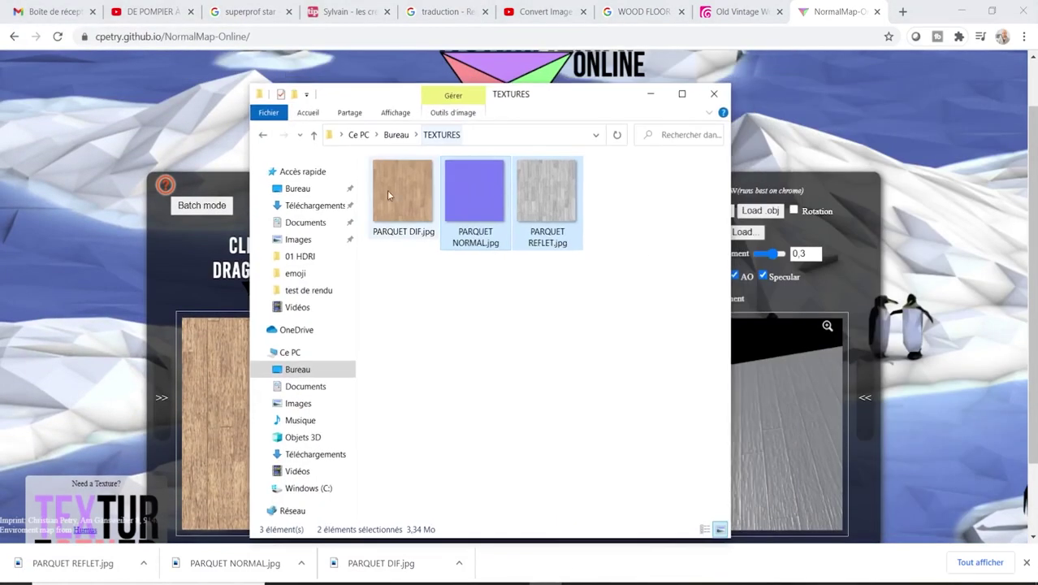
# - Preview the NORMAL and REFLET parquet images in the Photos viewer, then close it
pyautogui.click(399, 183)
pyautogui.doubleClick(399, 182)
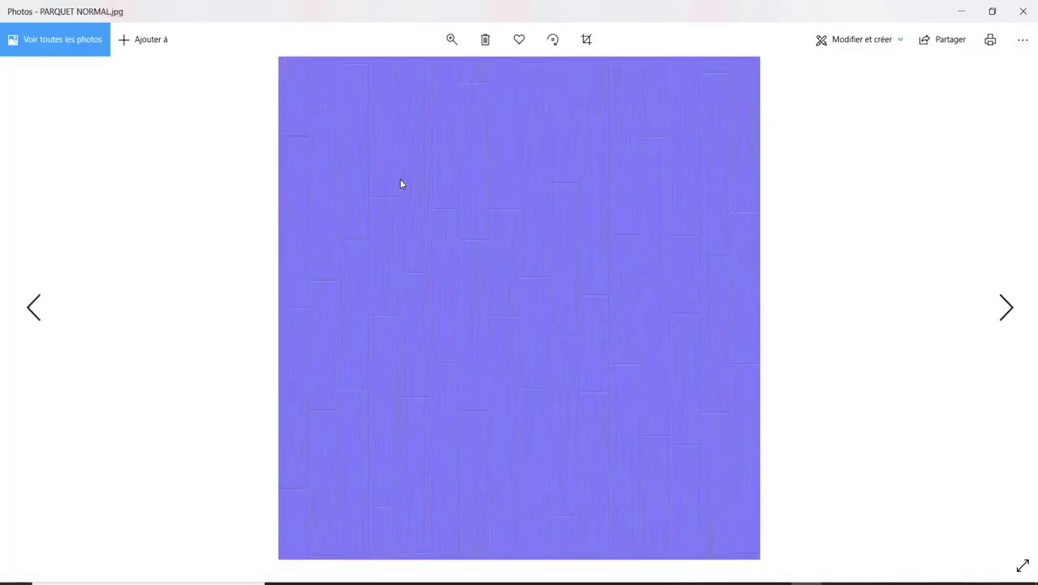
pyautogui.press('Right')
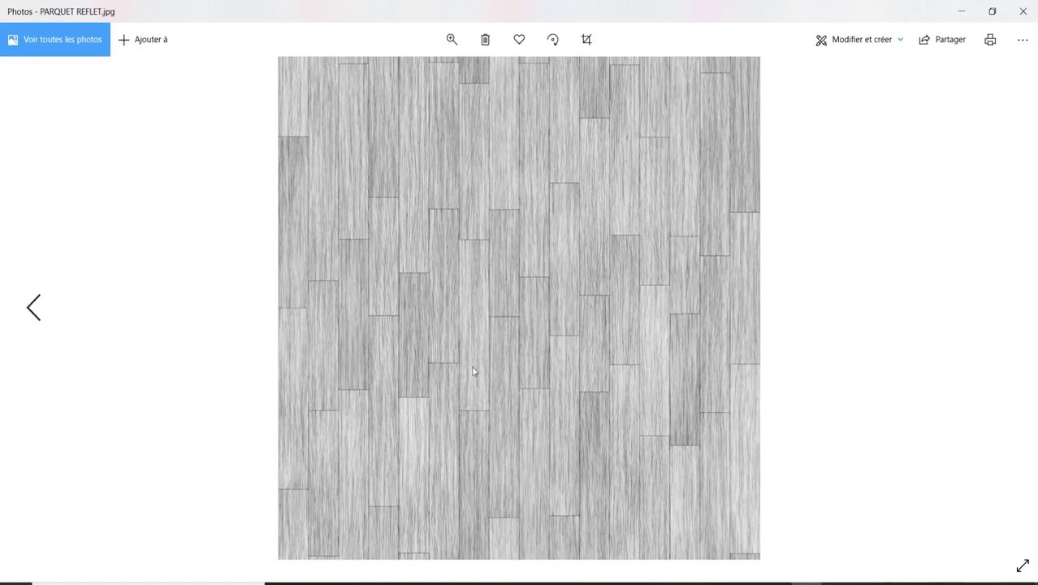
pyautogui.click(1034, 11)
pyautogui.moveTo(828, 580)
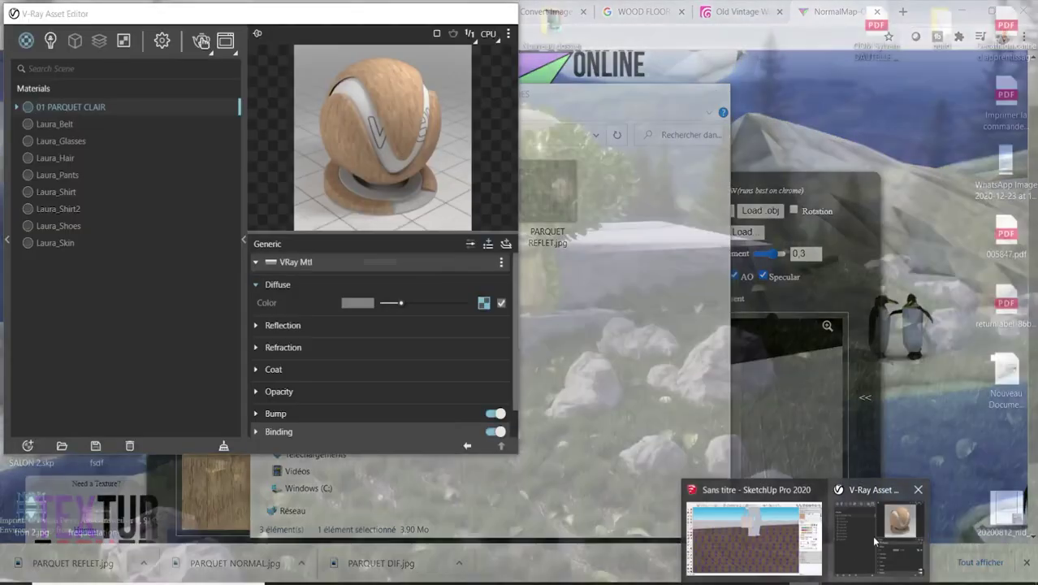
# - Drop PARQUET REFLET.jpg into 01 PARQUET CLAIR's Reflection Color slot, with glossiness 0,65
pyautogui.click(871, 535)
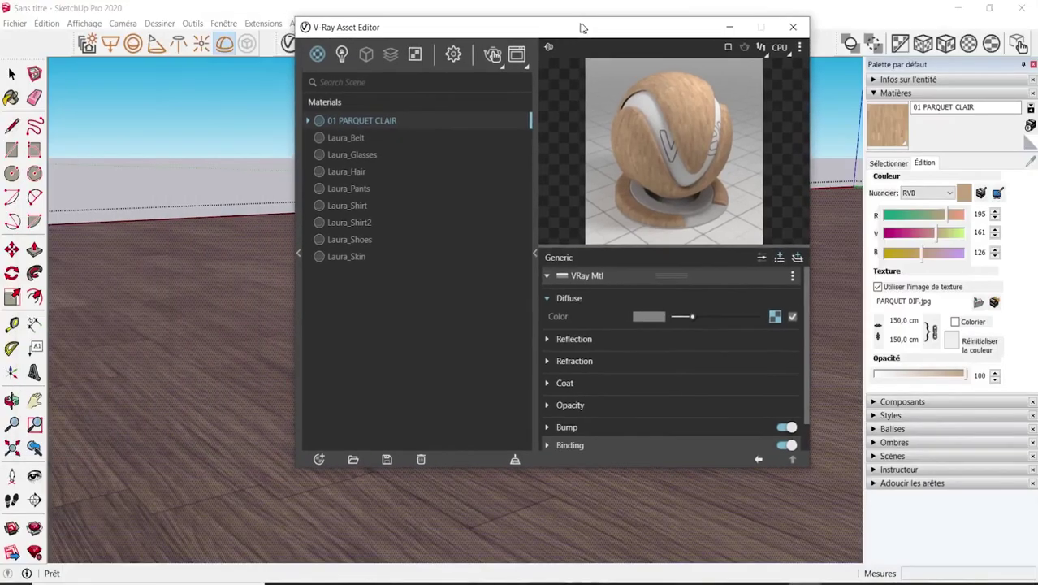
pyautogui.moveTo(582, 28); pyautogui.dragTo(586, 29)
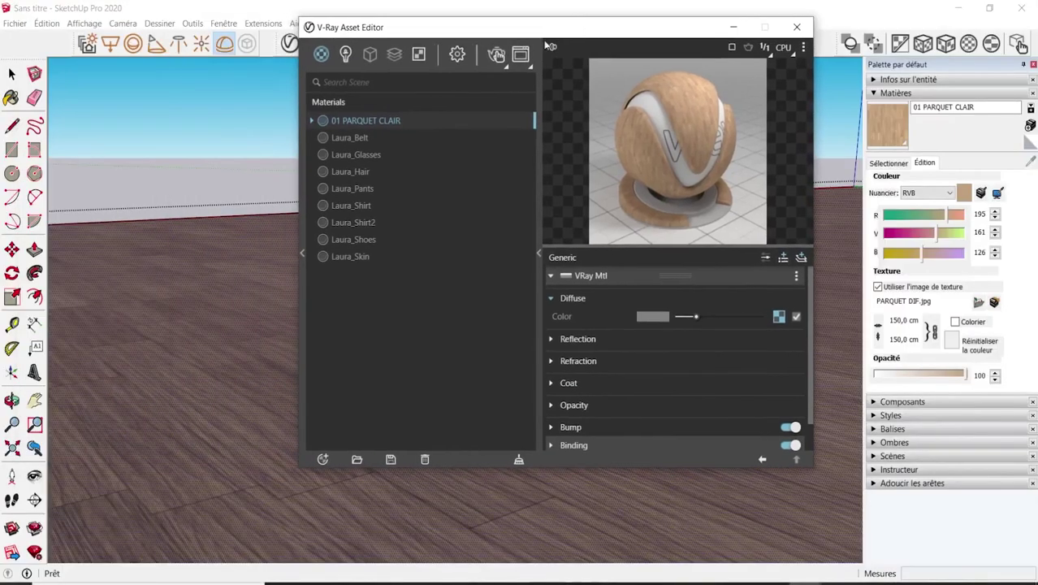
pyautogui.click(586, 341)
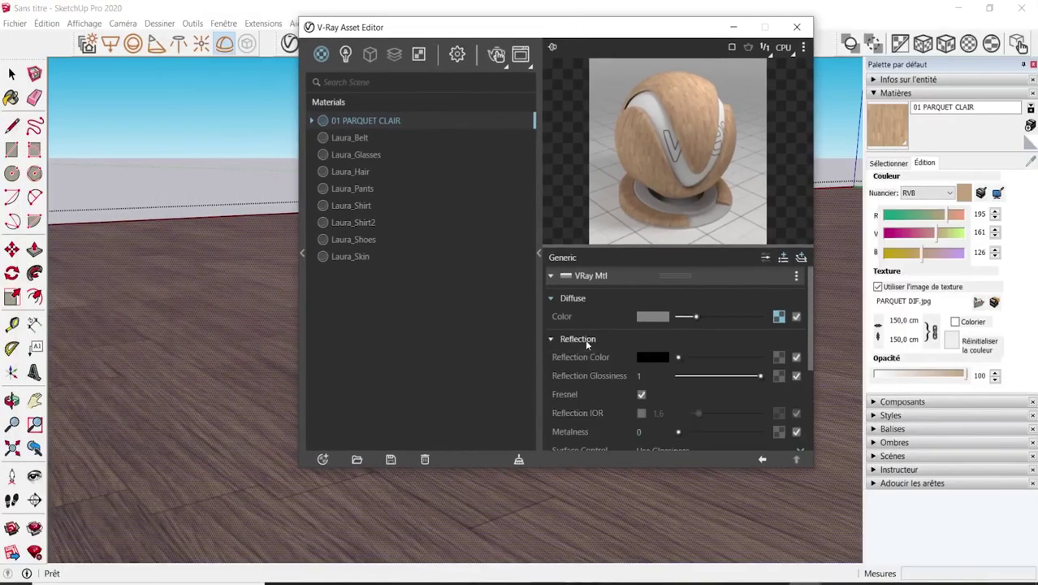
pyautogui.click(536, 582)
pyautogui.moveTo(545, 111); pyautogui.dragTo(293, 77)
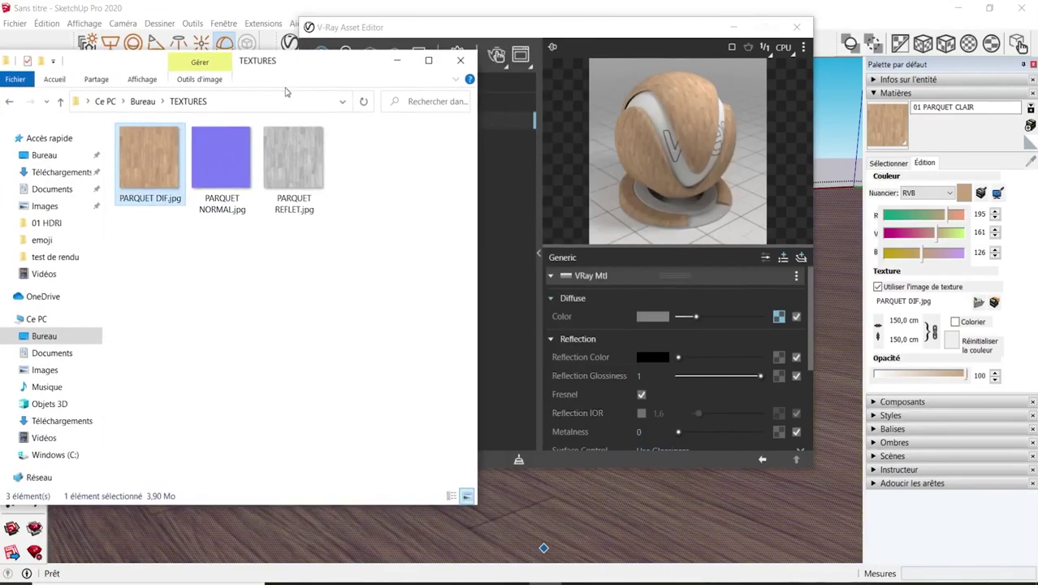
pyautogui.moveTo(294, 158)
pyautogui.mouseDown()
pyautogui.moveTo(775, 358)
pyautogui.moveTo(732, 377)
pyautogui.mouseUp()
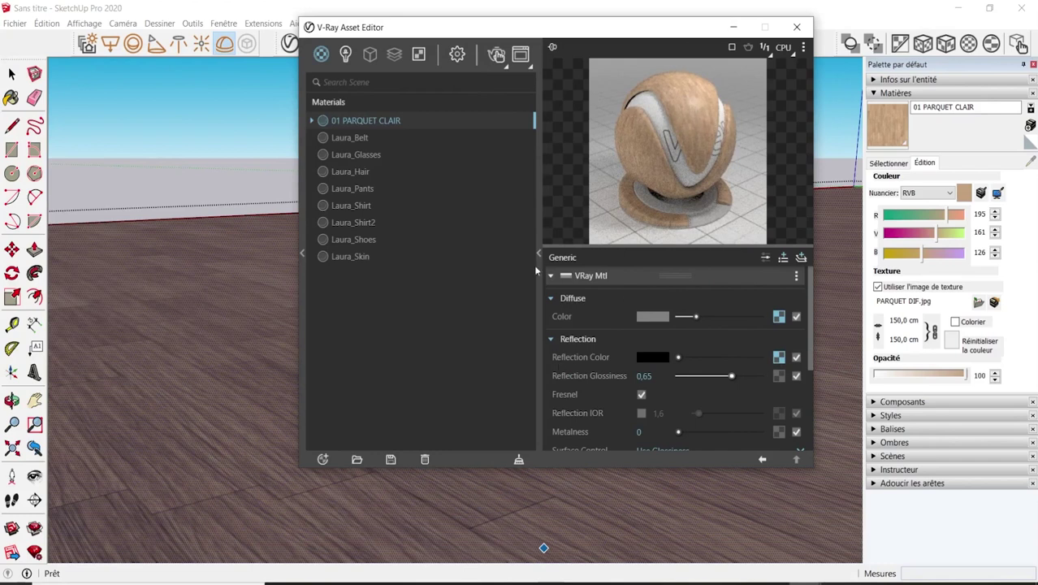
# - Expand Bump on 01 PARQUET CLAIR and set its mode to Normal Map
pyautogui.scroll(-3, 642, 374)
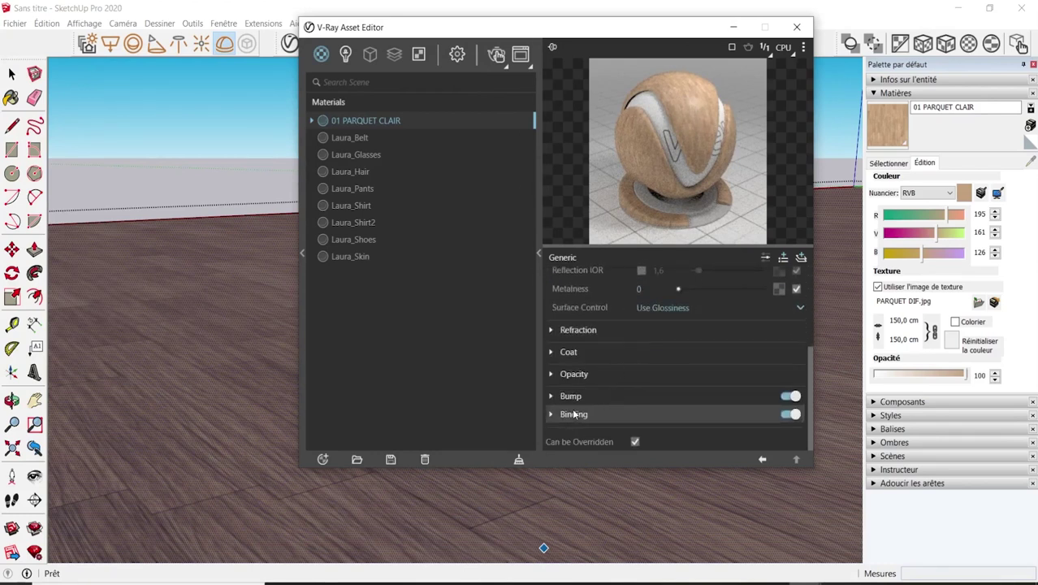
pyautogui.click(573, 397)
pyautogui.scroll(-2, 600, 398)
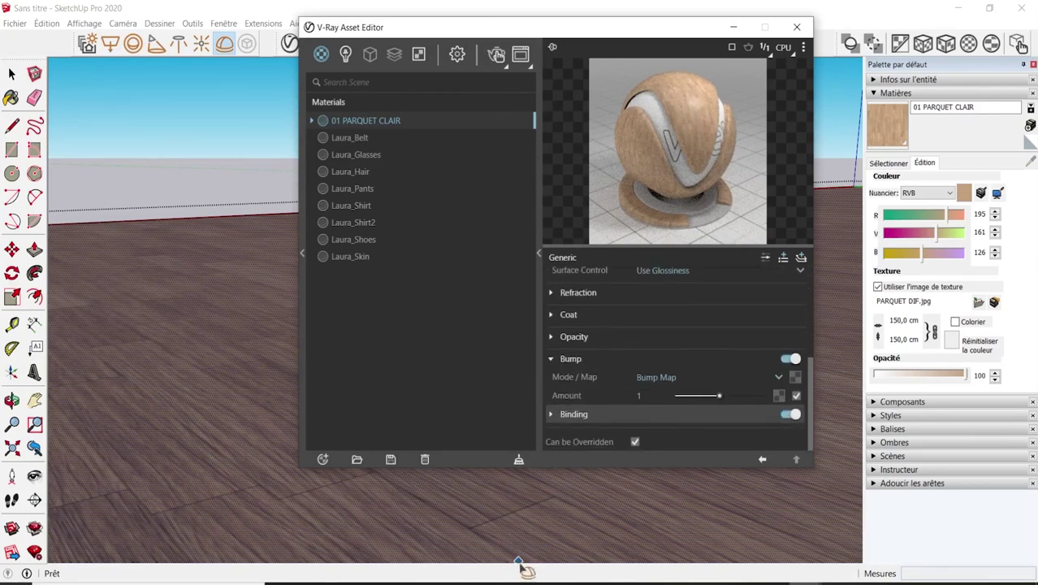
pyautogui.click(526, 577)
pyautogui.click(237, 155)
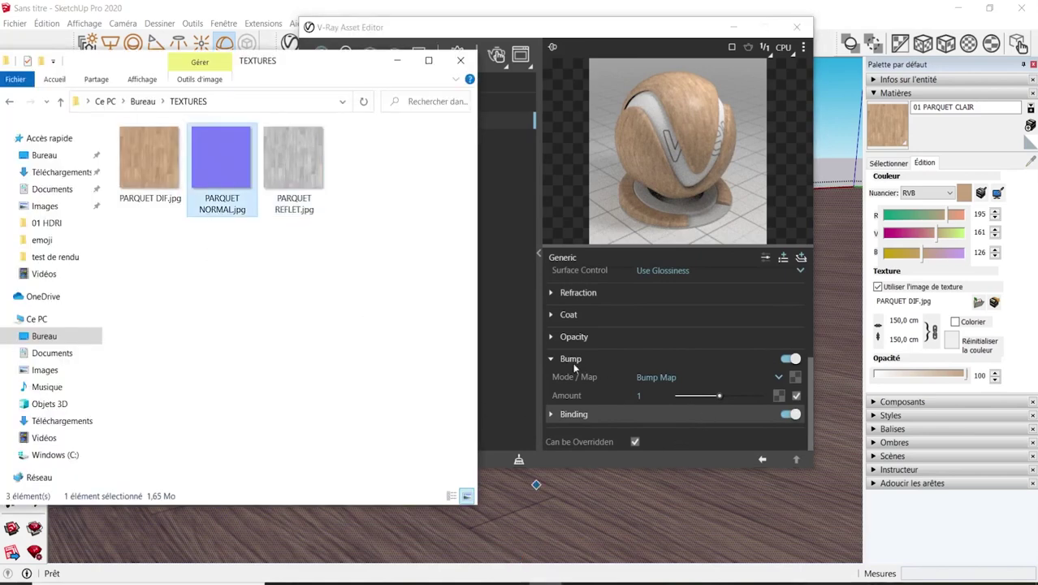
pyautogui.click(659, 378)
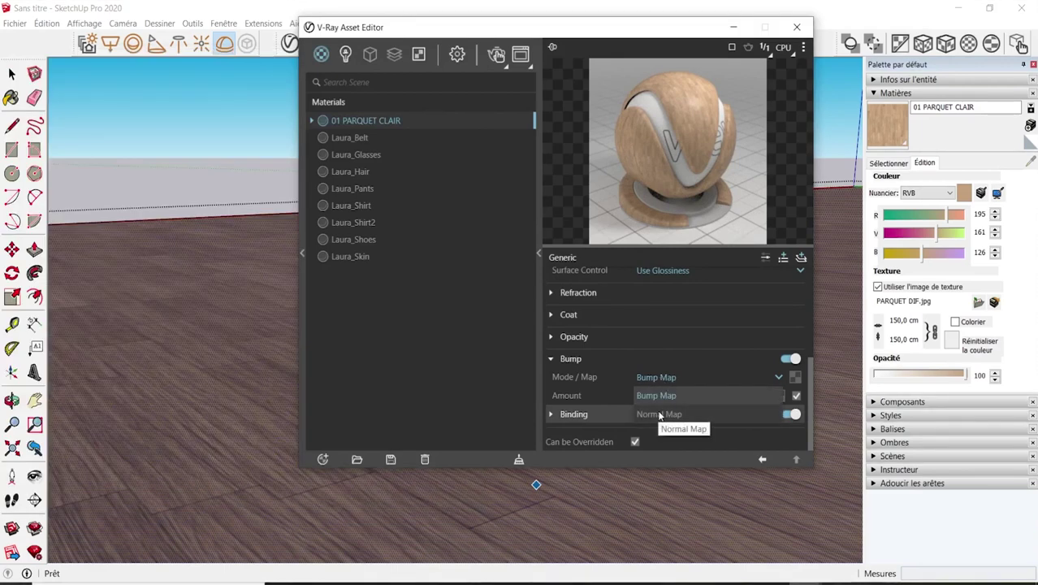
pyautogui.click(659, 414)
# - Apply PARQUET NORMAL.jpg as the bump map, read in Rendering Space (Linear)
pyautogui.hotkey('alt', 'Tab')
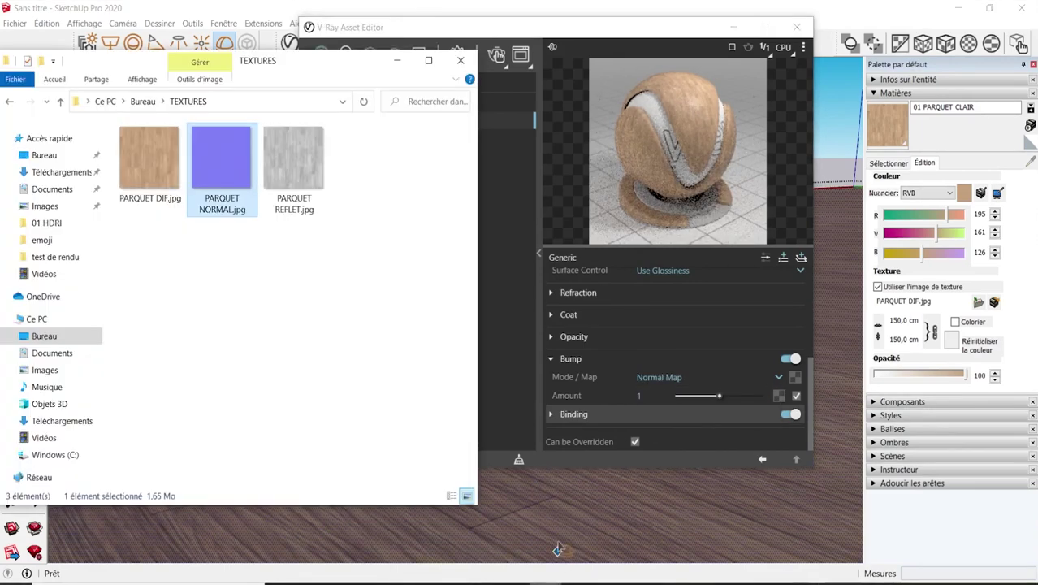
pyautogui.moveTo(221, 175); pyautogui.dragTo(795, 378)
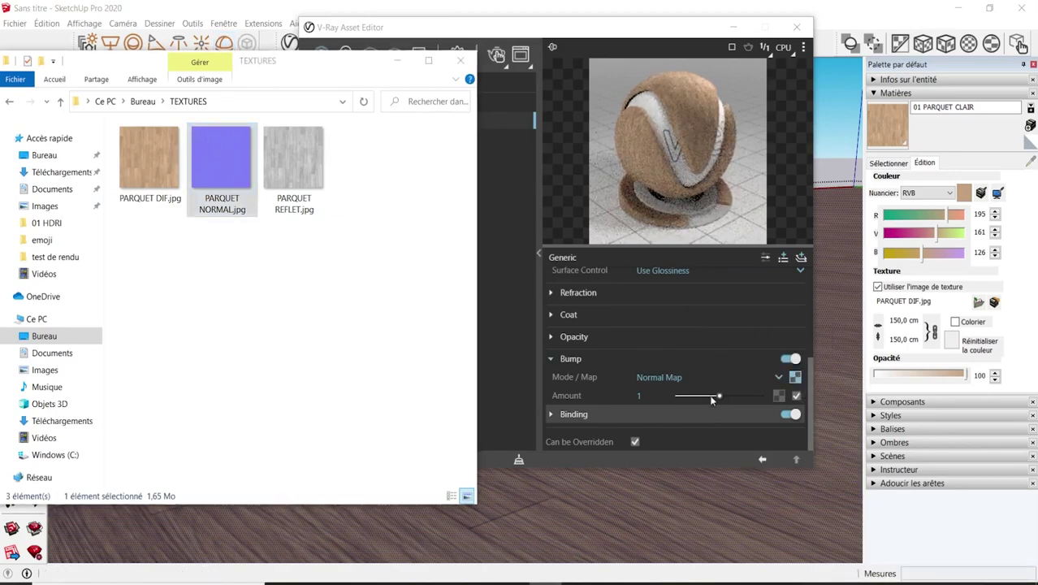
pyautogui.click(797, 381)
pyautogui.click(796, 377)
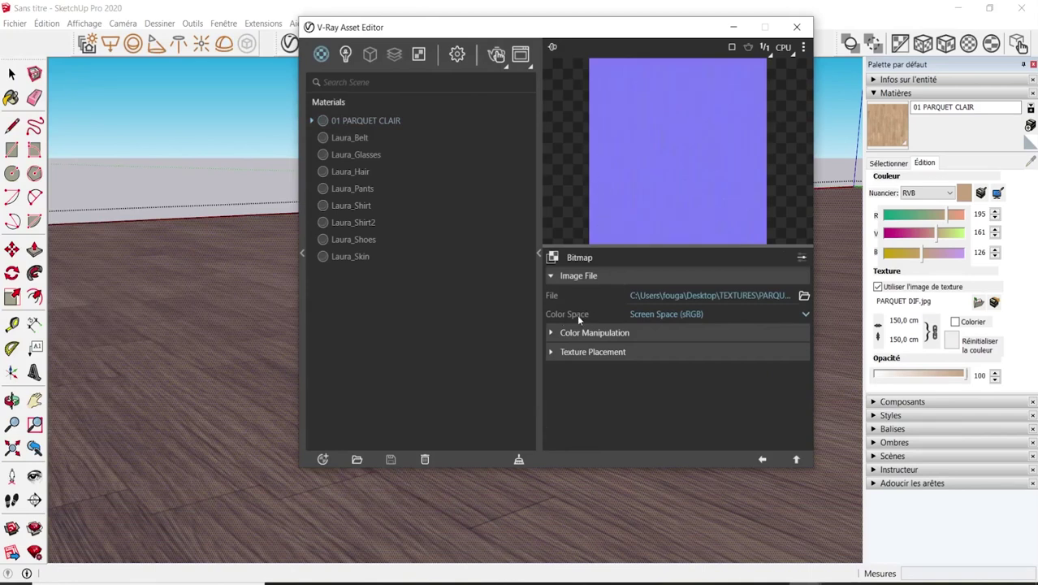
pyautogui.click(653, 314)
pyautogui.click(673, 352)
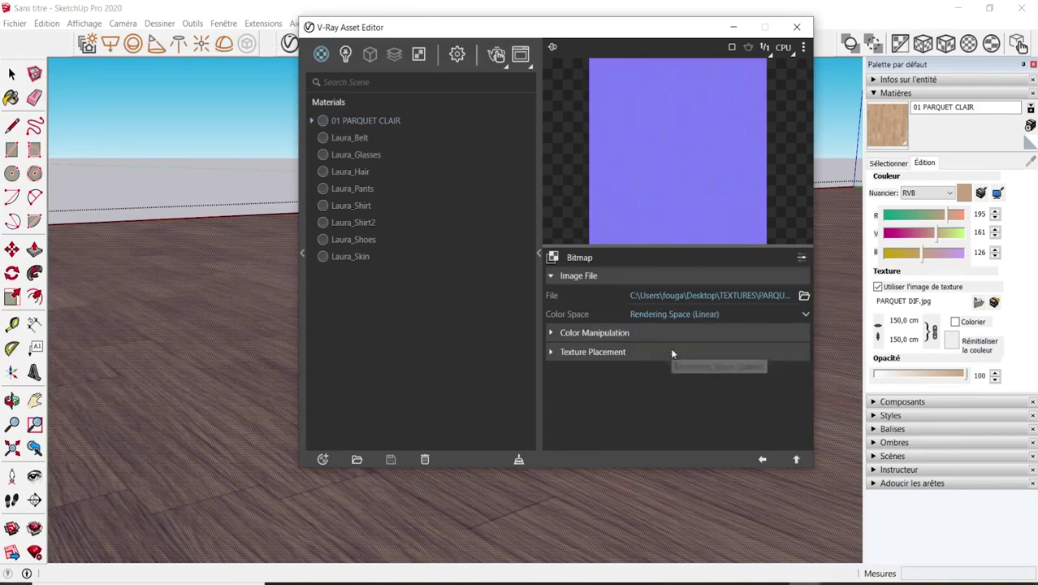
pyautogui.click(762, 461)
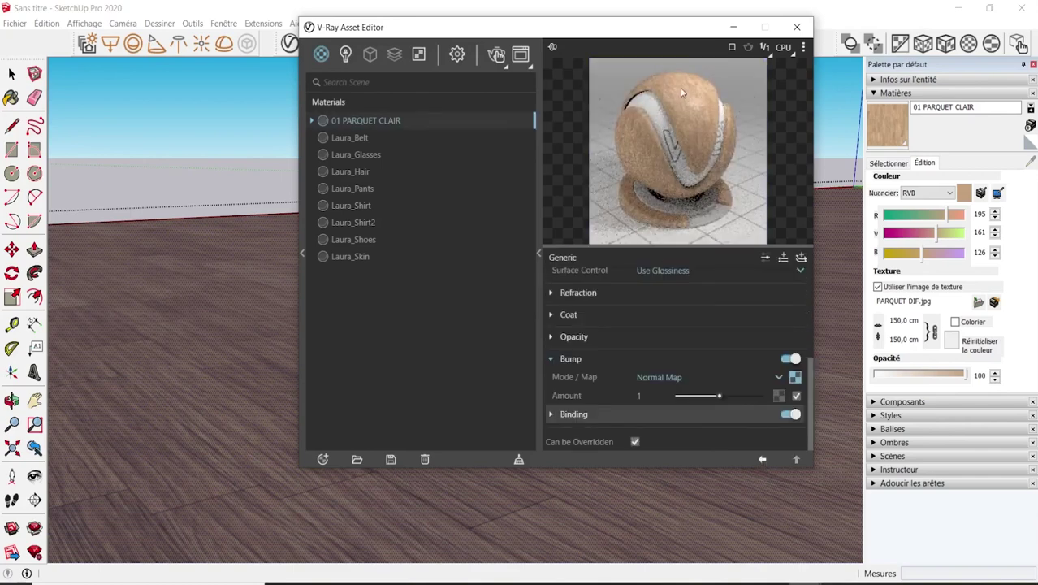
# - Close the Asset Editor and V-Ray render a region covering the left of the floor view
pyautogui.click(797, 27)
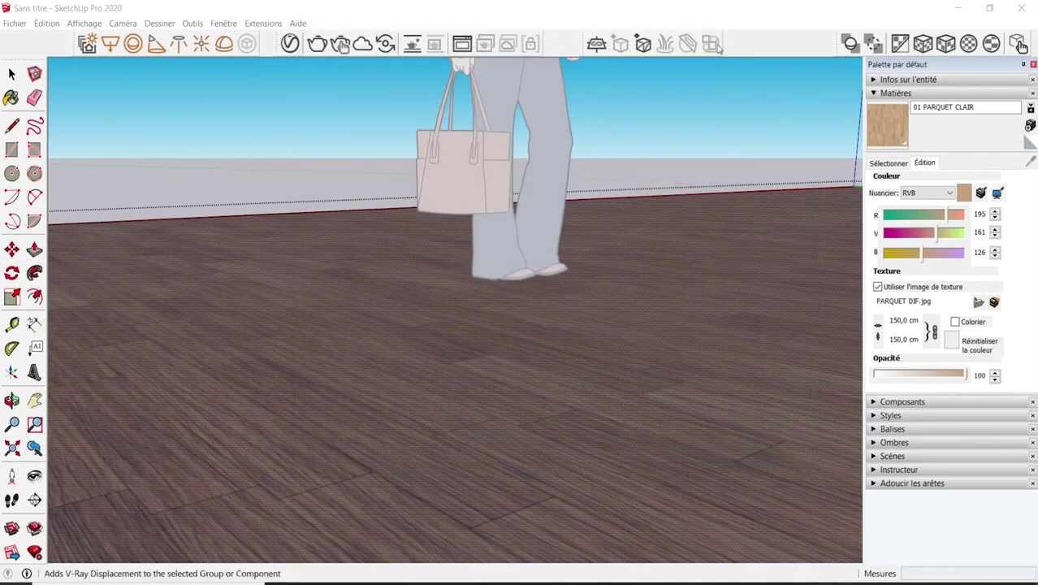
pyautogui.click(462, 43)
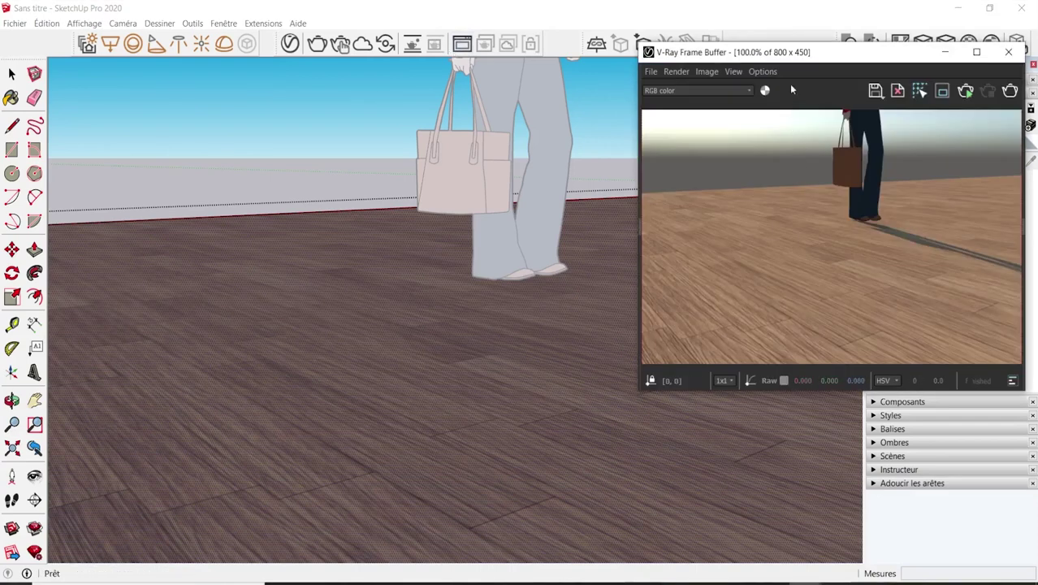
pyautogui.moveTo(806, 57); pyautogui.dragTo(582, 59)
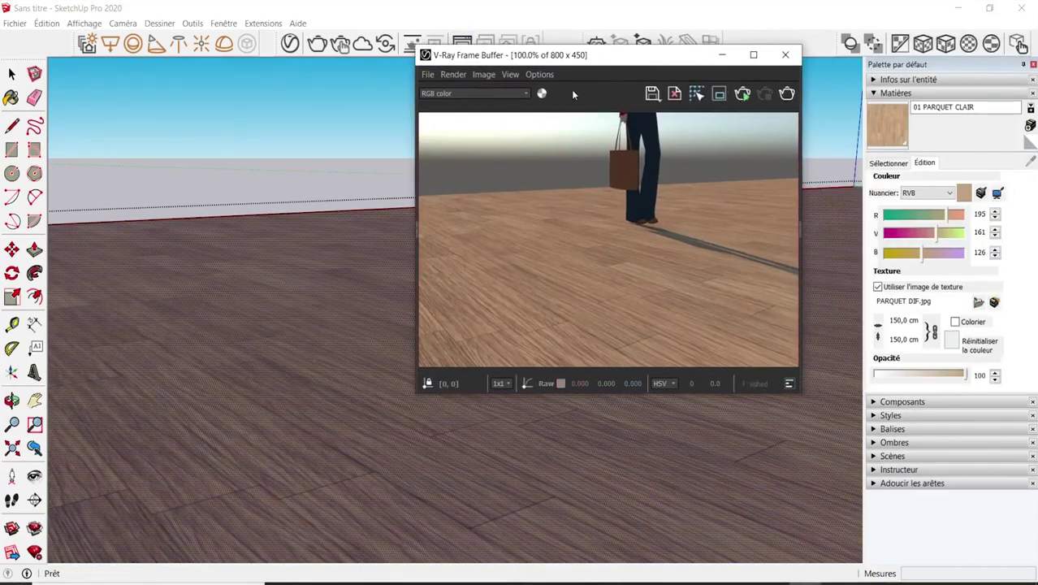
pyautogui.click(719, 93)
pyautogui.moveTo(606, 152); pyautogui.dragTo(408, 398)
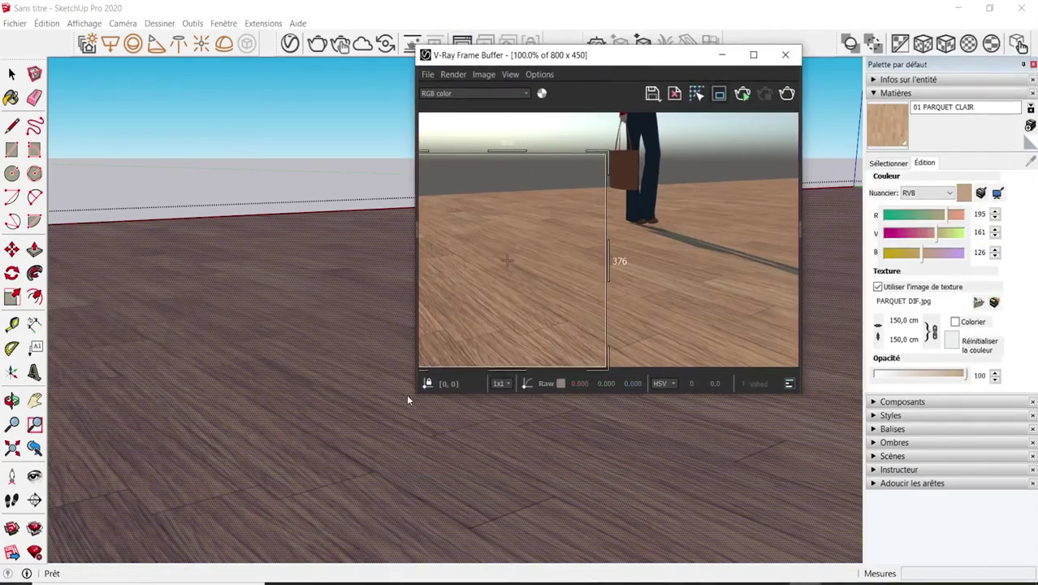
pyautogui.click(743, 95)
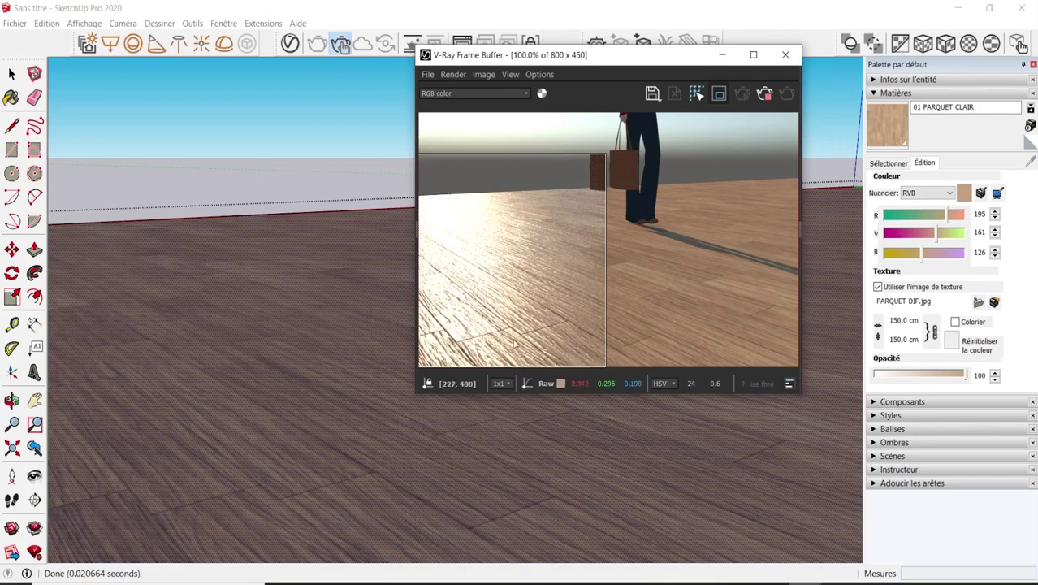
# - Set 01 PARQUET CLAIR's bump amount to 0,4 and reflection glossiness to 0,6
pyautogui.click(290, 43)
pyautogui.moveTo(568, 20); pyautogui.dragTo(319, 34)
pyautogui.moveTo(624, 58); pyautogui.dragTo(766, 47)
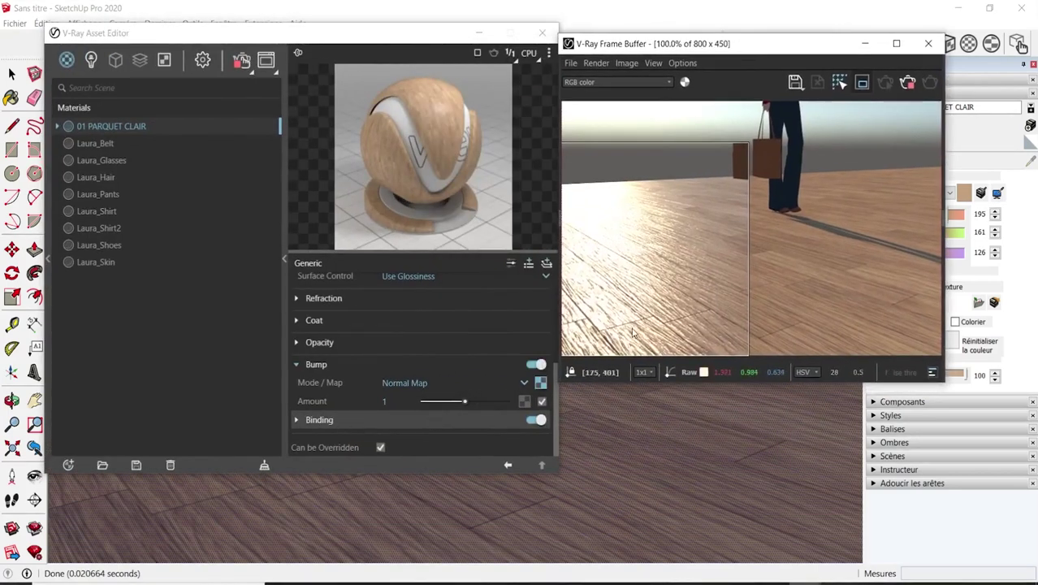
pyautogui.click(390, 401)
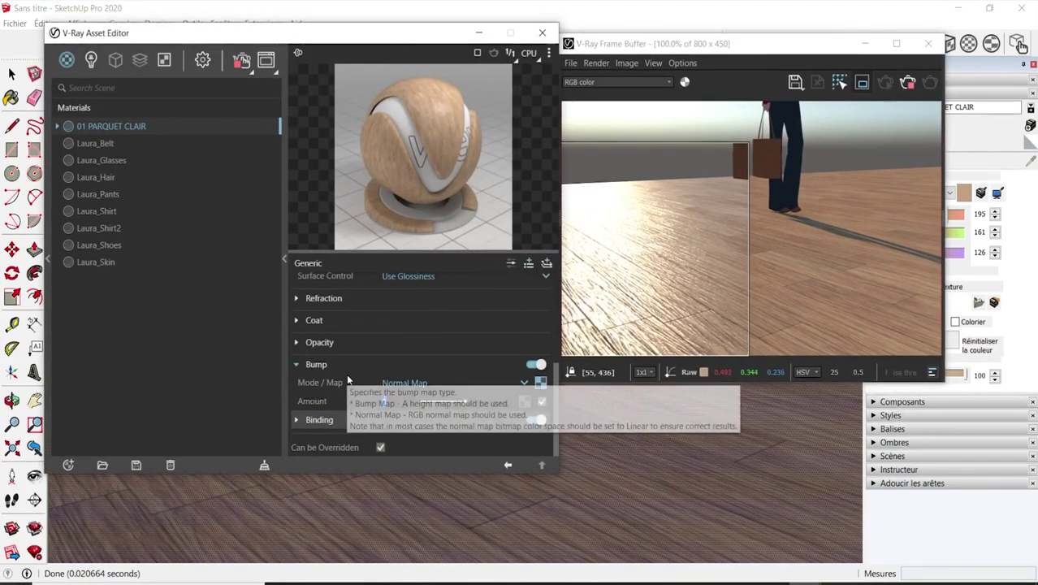
pyautogui.write(',4')
pyautogui.press('Return')
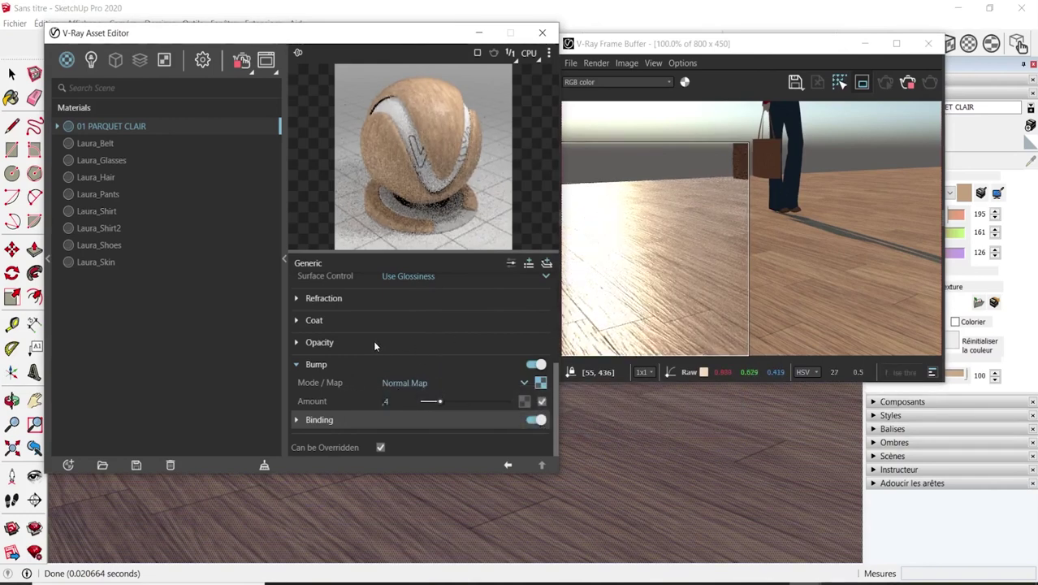
pyautogui.scroll(3, 410, 316)
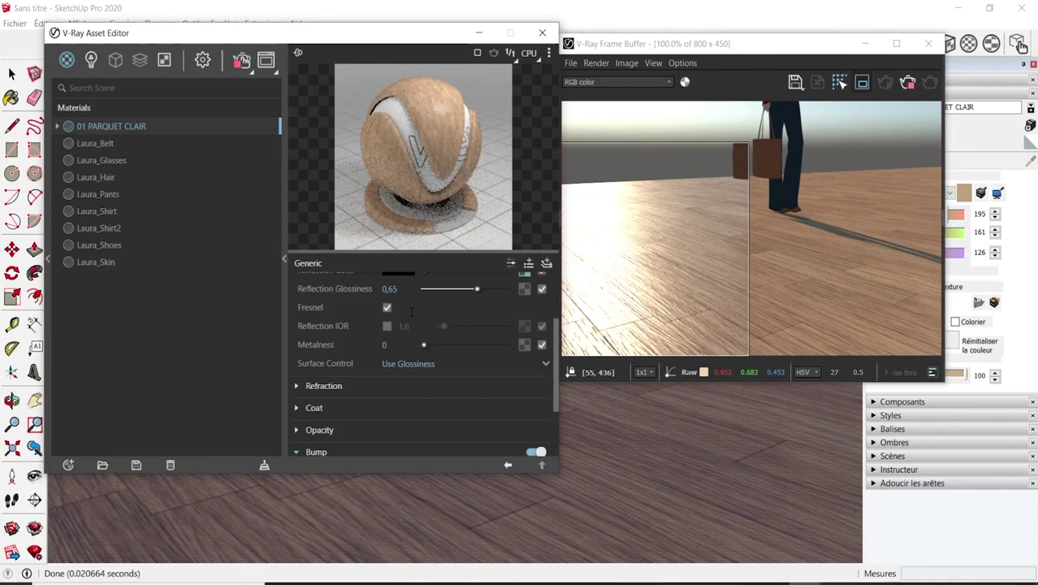
pyautogui.scroll(3, 439, 341)
pyautogui.moveTo(477, 381)
pyautogui.mouseDown()
pyautogui.moveTo(540, 389)
pyautogui.moveTo(474, 382)
pyautogui.mouseUp()
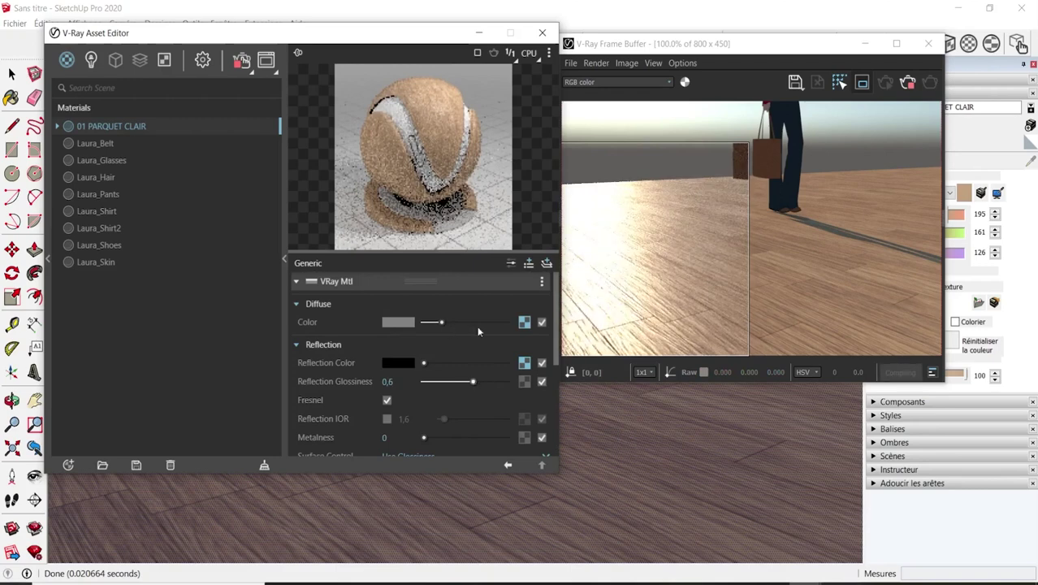
# - Change the parquet bump amount to -,4 to invert the relief
pyautogui.click(543, 33)
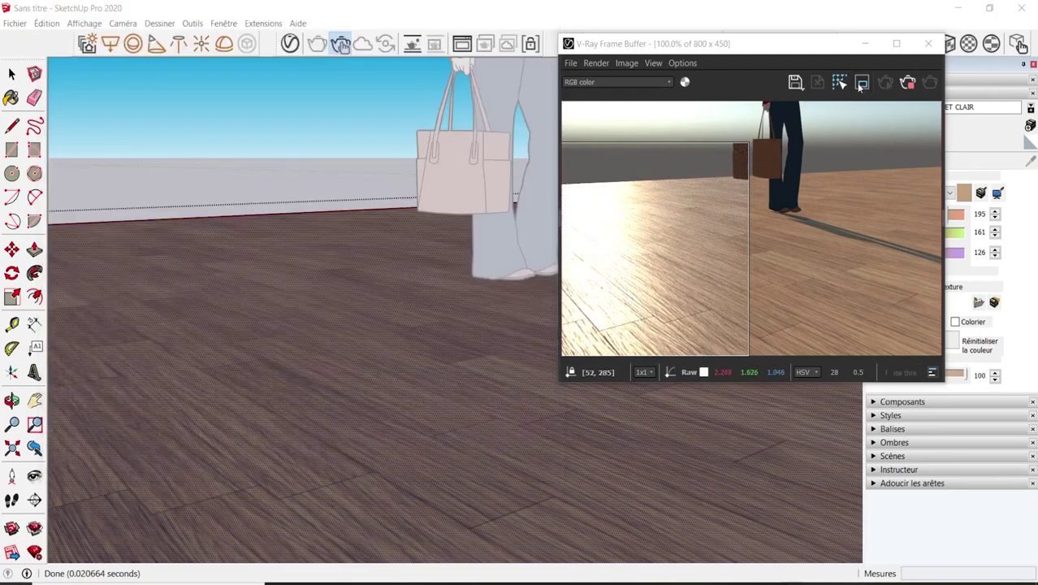
pyautogui.moveTo(399, 297)
pyautogui.mouseDown(button='middle')
pyautogui.moveTo(365, 303)
pyautogui.moveTo(329, 342)
pyautogui.mouseUp(button='middle')
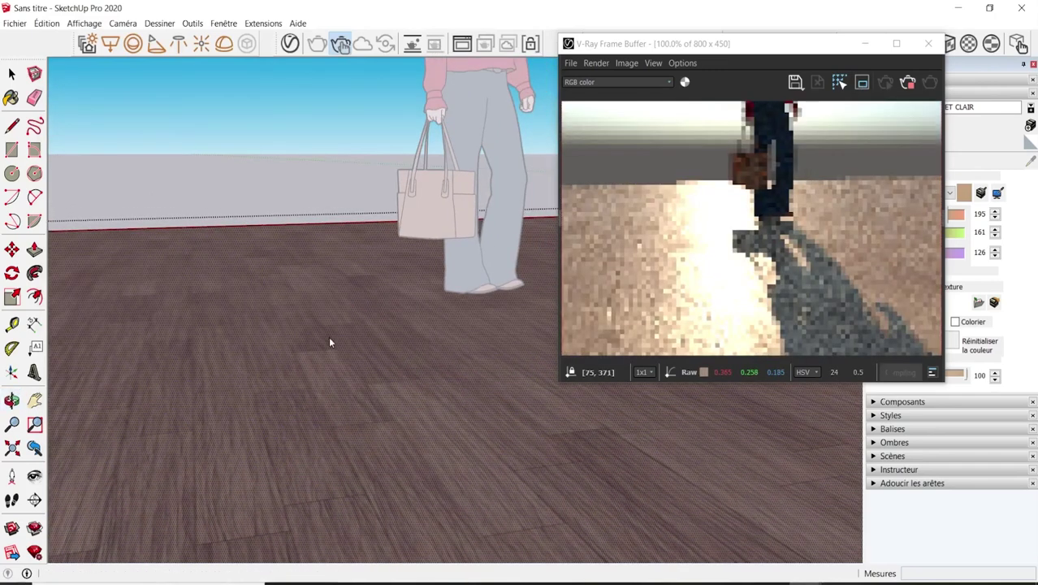
pyautogui.scroll(3, 329, 342)
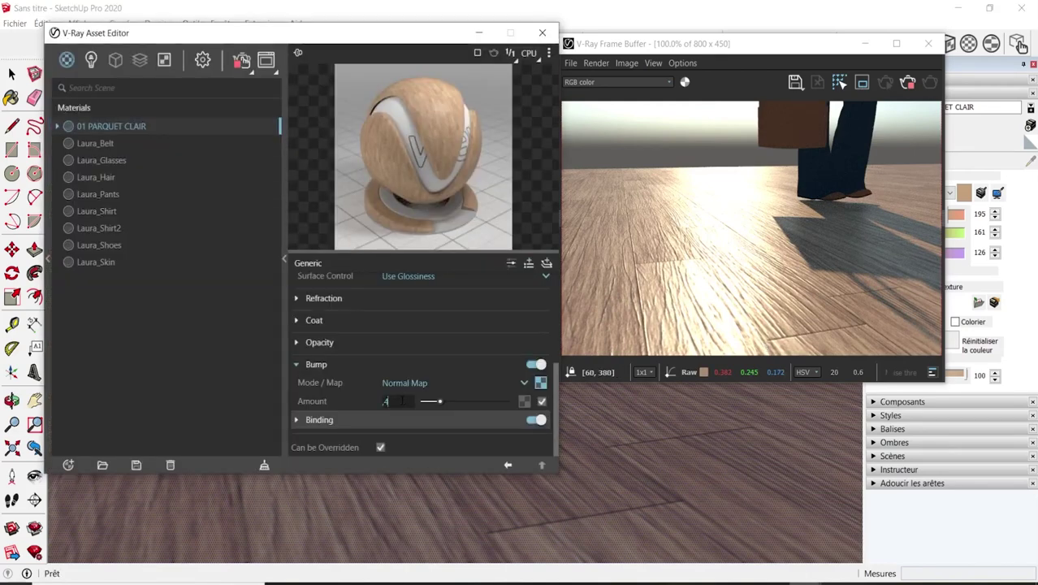
pyautogui.write('-')
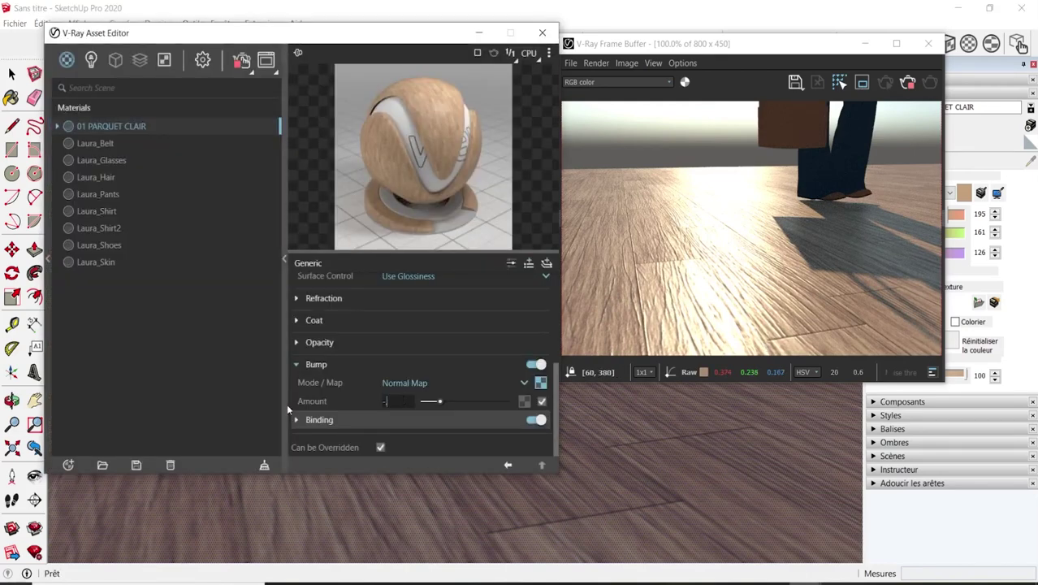
pyautogui.write(',4')
pyautogui.press('Return')
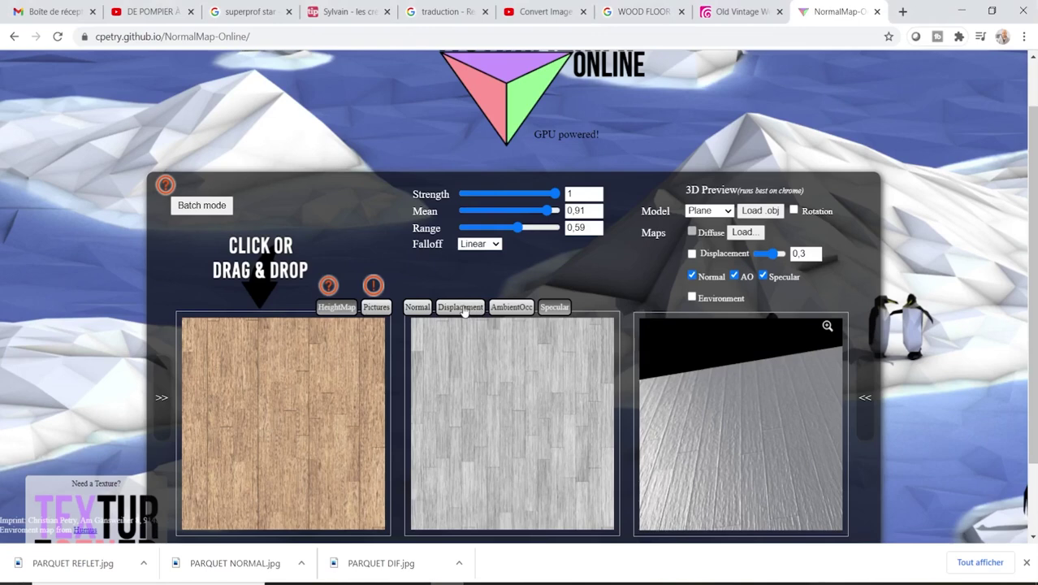
# - View the wood normal map with Invert Height on, tilt the 3D preview, then return to SketchUp
pyautogui.click(417, 307)
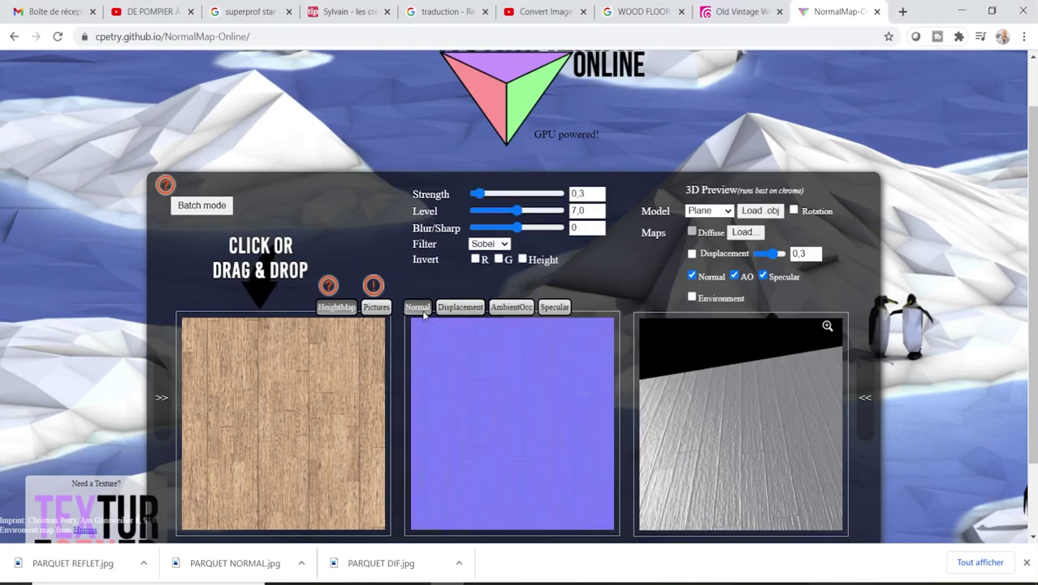
pyautogui.moveTo(683, 455); pyautogui.dragTo(734, 483)
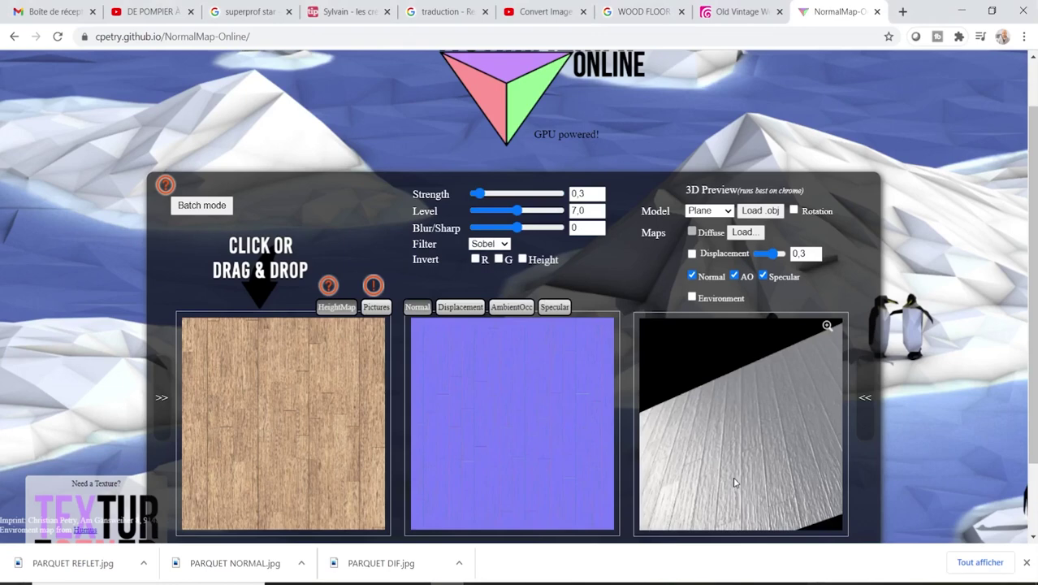
pyautogui.click(522, 260)
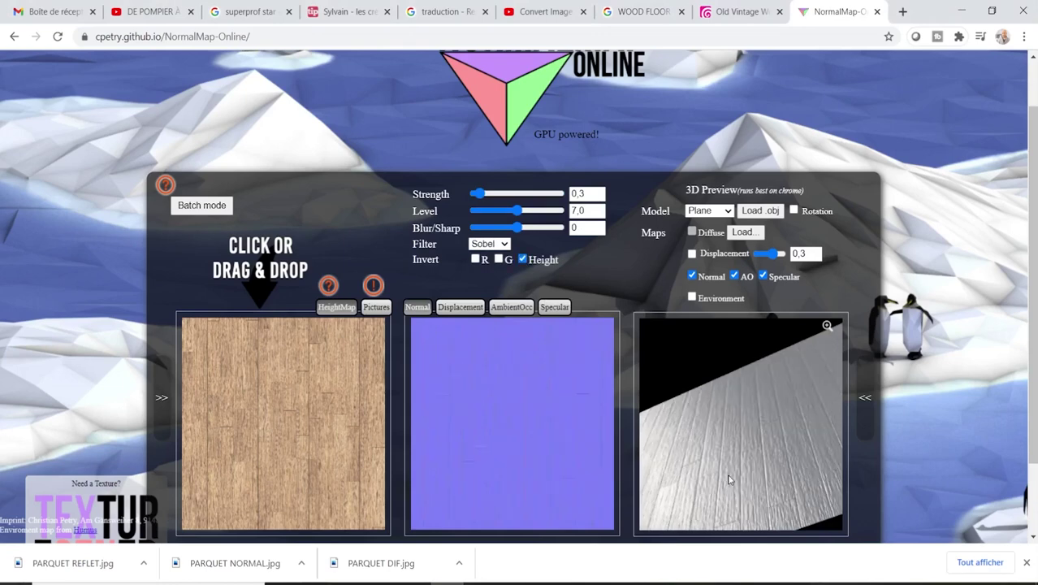
pyautogui.click(792, 581)
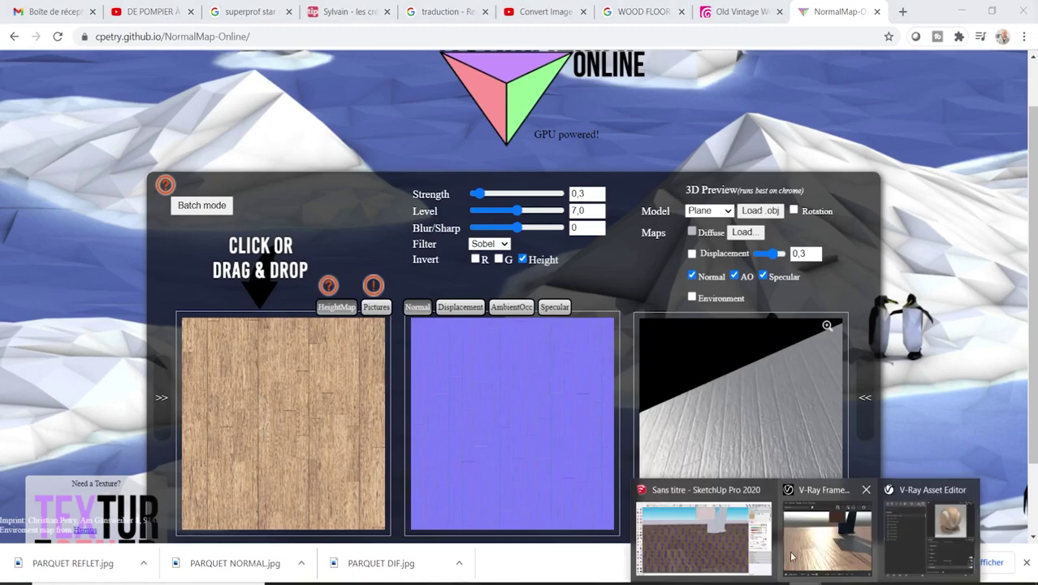
pyautogui.click(792, 556)
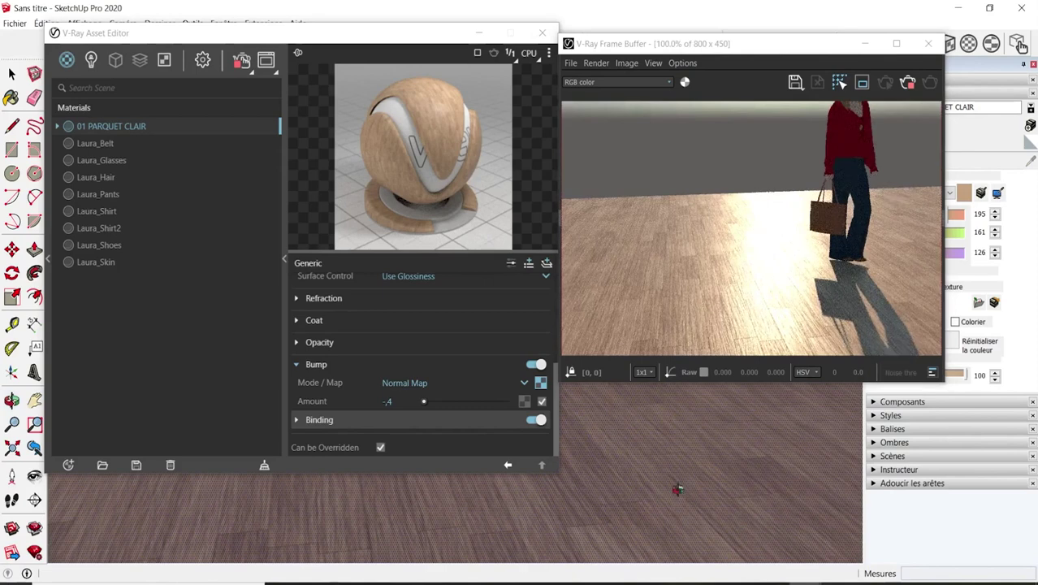
# - Close the V-Ray Frame Buffer and move the Asset Editor aside to reveal the parquet floor
pyautogui.moveTo(680, 488); pyautogui.dragTo(730, 475, button='middle')
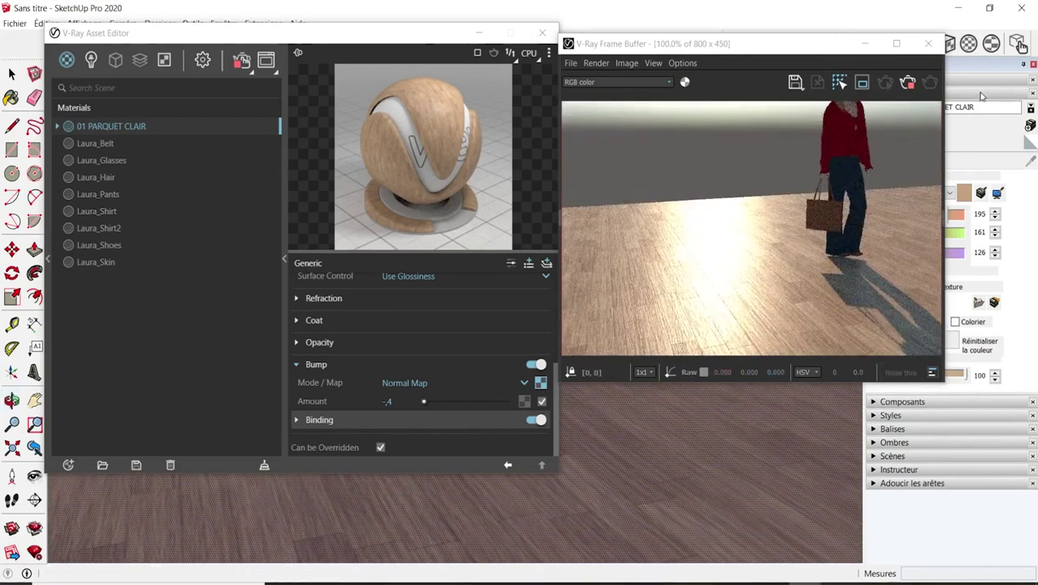
pyautogui.click(907, 82)
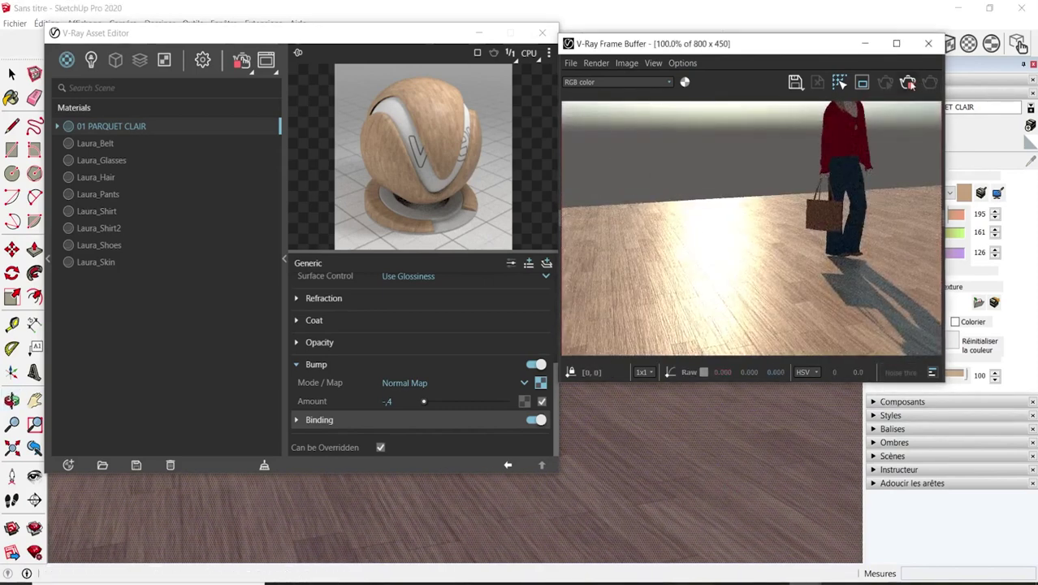
pyautogui.click(928, 43)
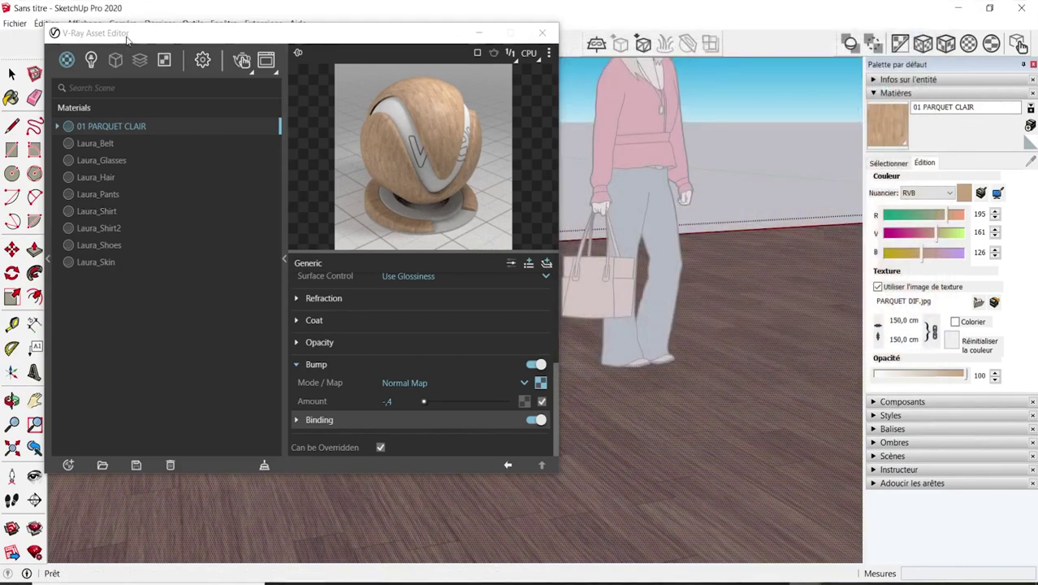
pyautogui.moveTo(130, 33); pyautogui.dragTo(569, 32)
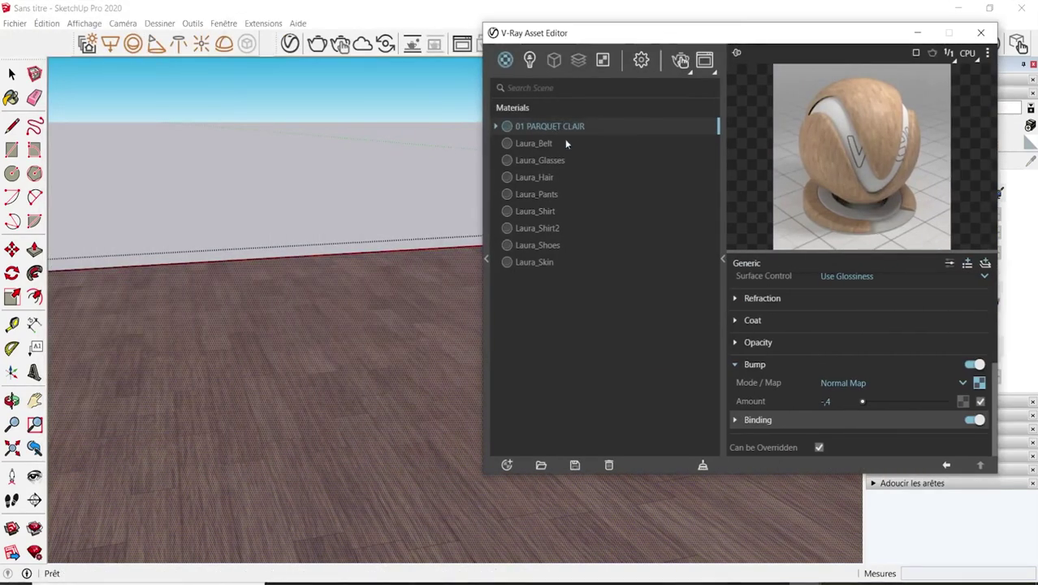
# - Save the material as 01 PARQUET CLAIR.vrmat in Documents > 01 MES MATERIAUX
pyautogui.click(574, 465)
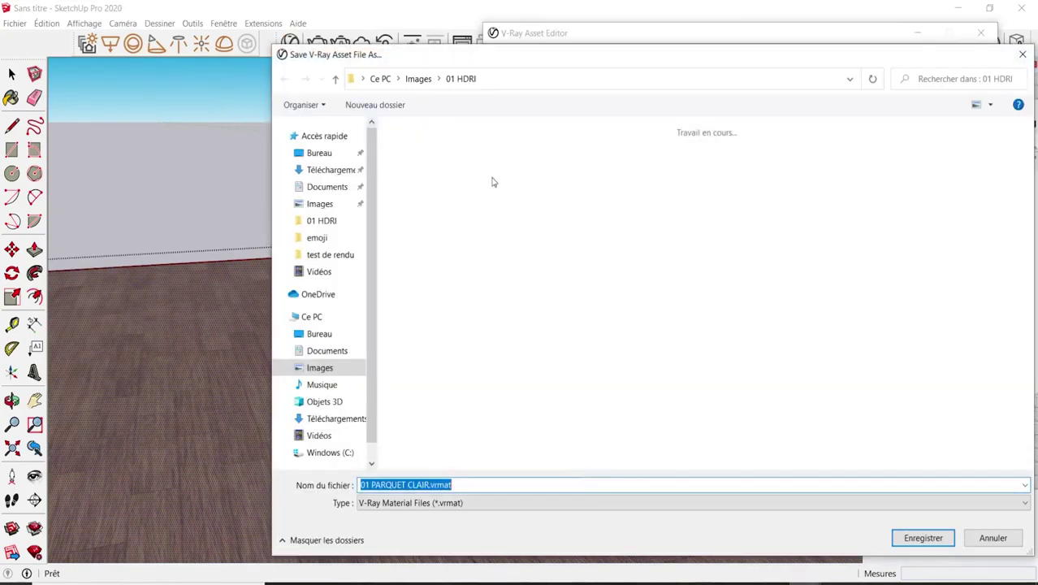
pyautogui.click(314, 186)
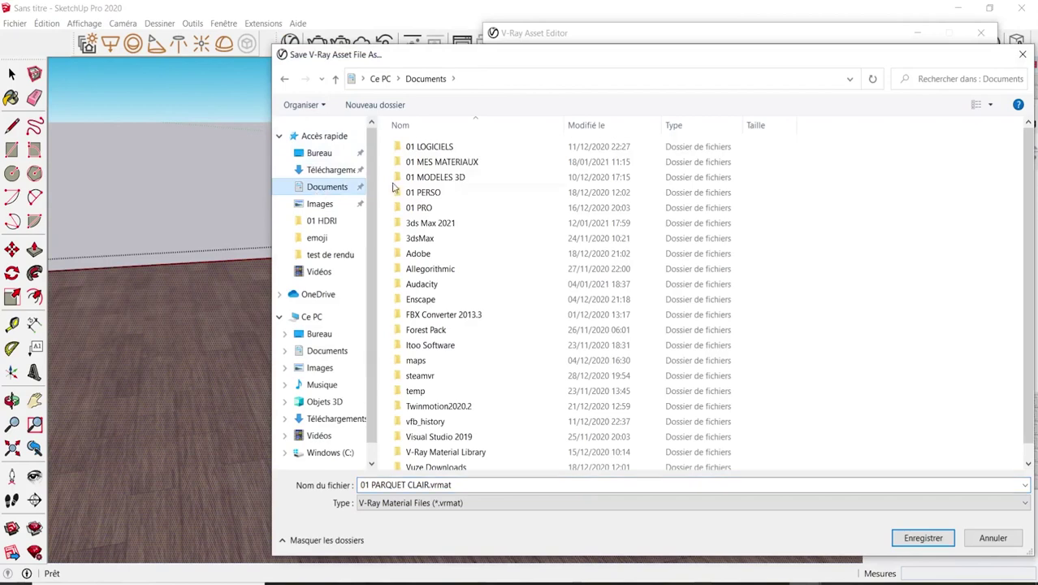
pyautogui.doubleClick(439, 163)
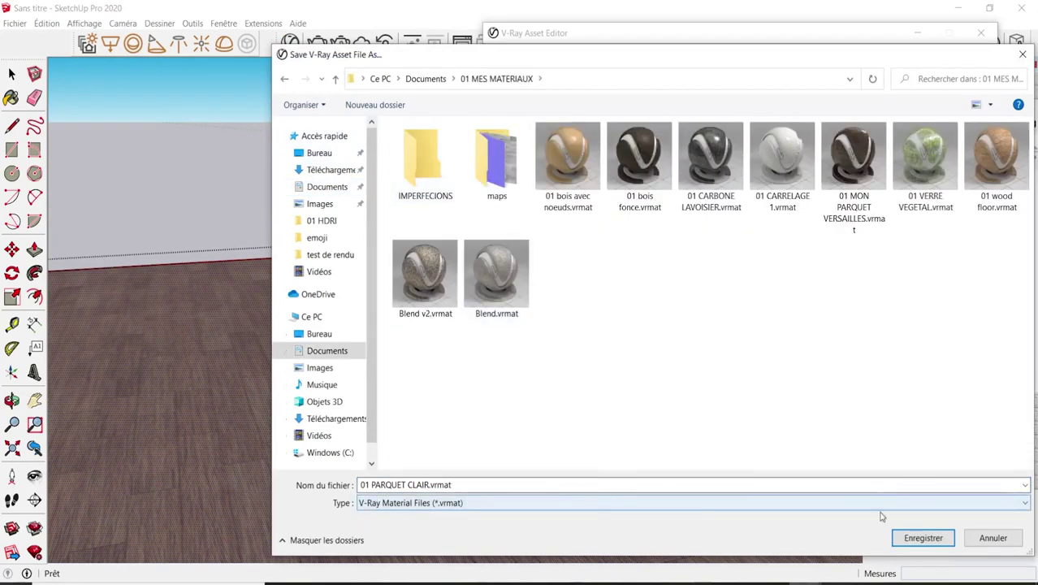
pyautogui.click(922, 538)
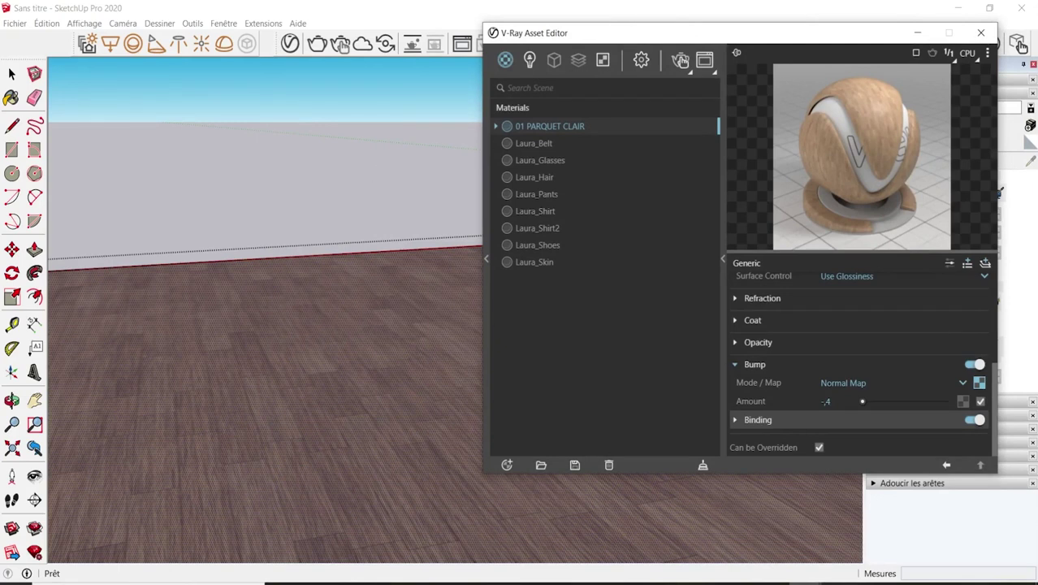
# - List the importable .vrmat files and preview several, including the new 01 PARQUET CLAIR
pyautogui.click(543, 465)
pyautogui.moveTo(325, 325)
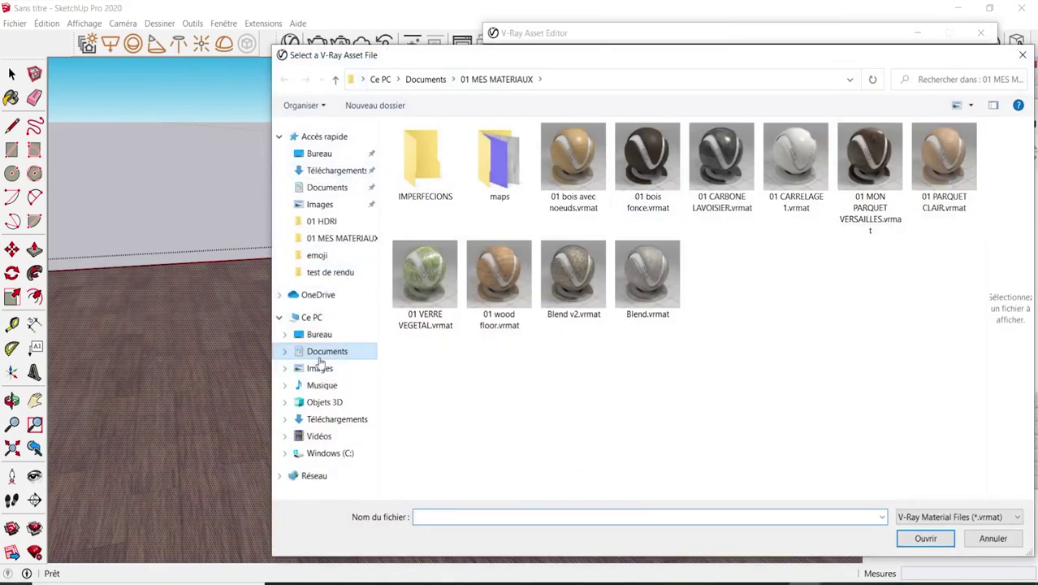
pyautogui.click(568, 154)
pyautogui.click(648, 158)
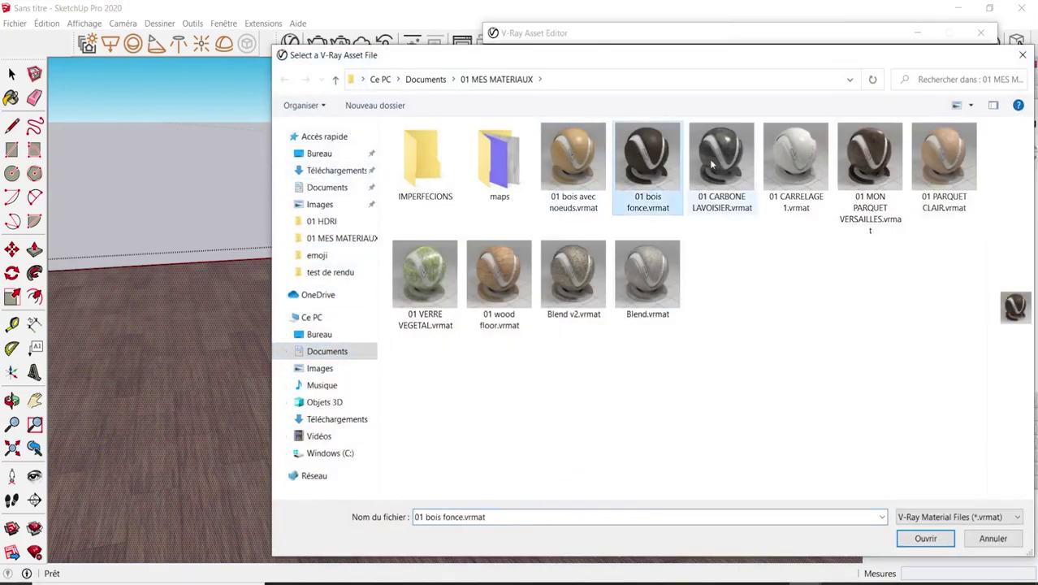
pyautogui.click(714, 166)
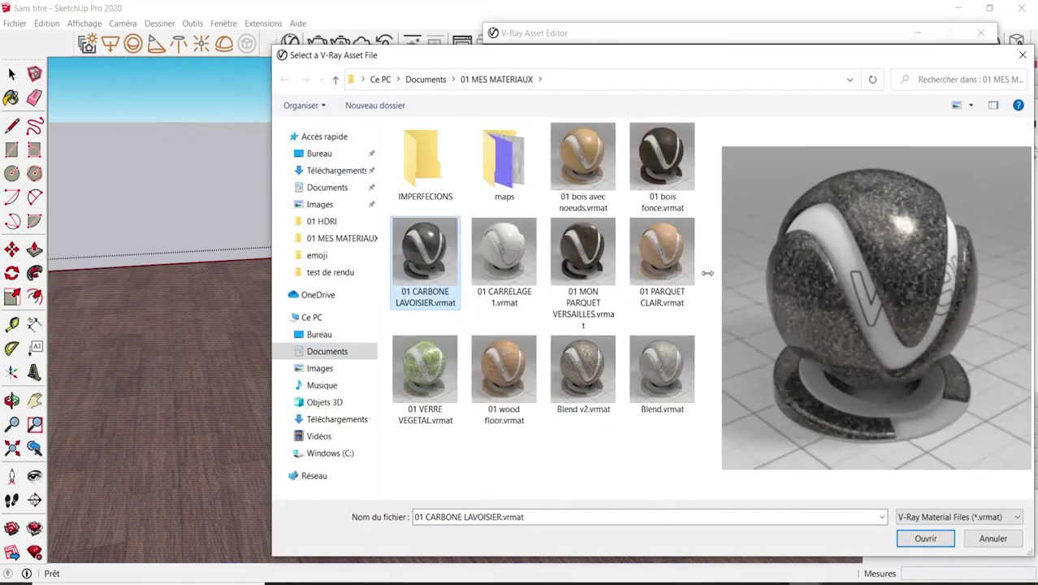
pyautogui.click(504, 258)
pyautogui.click(663, 253)
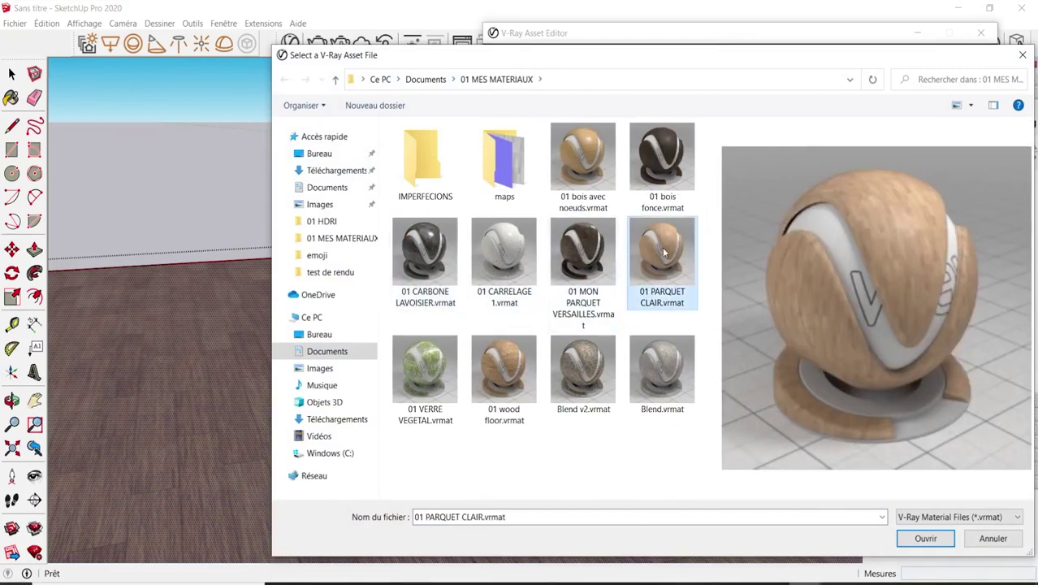
# - Preview more materials like 01 MON PARQUET VERSAILLES and Blend v2, then cancel without importing
pyautogui.click(589, 163)
pyautogui.click(679, 157)
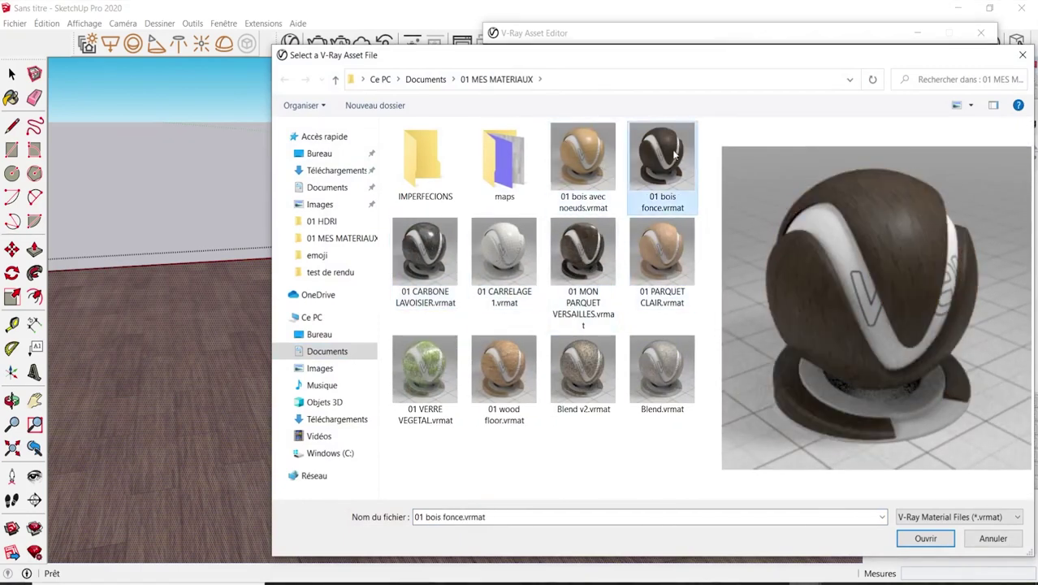
pyautogui.click(611, 247)
pyautogui.click(572, 364)
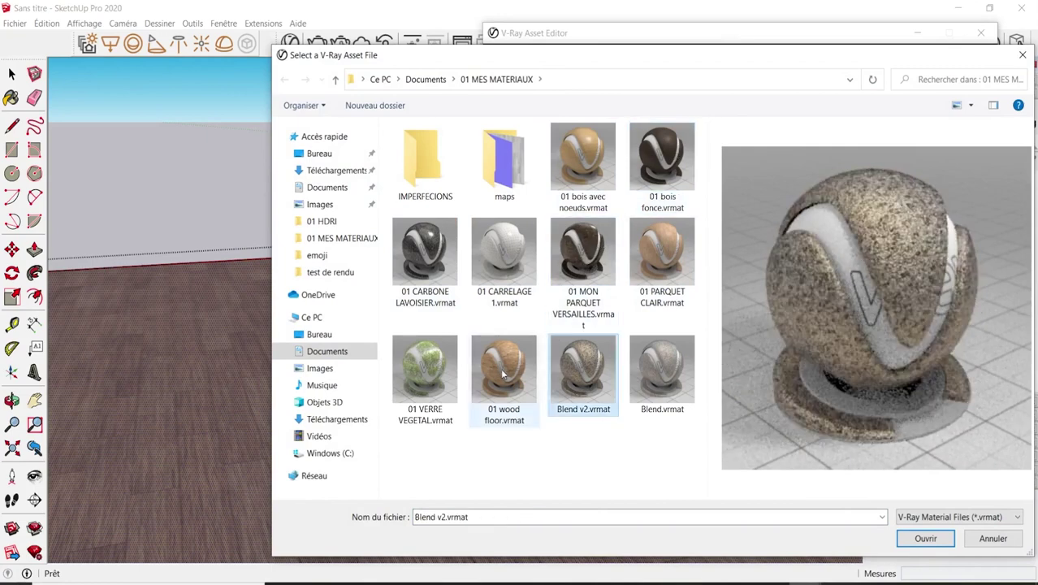
pyautogui.click(504, 369)
pyautogui.click(437, 372)
pyautogui.click(664, 267)
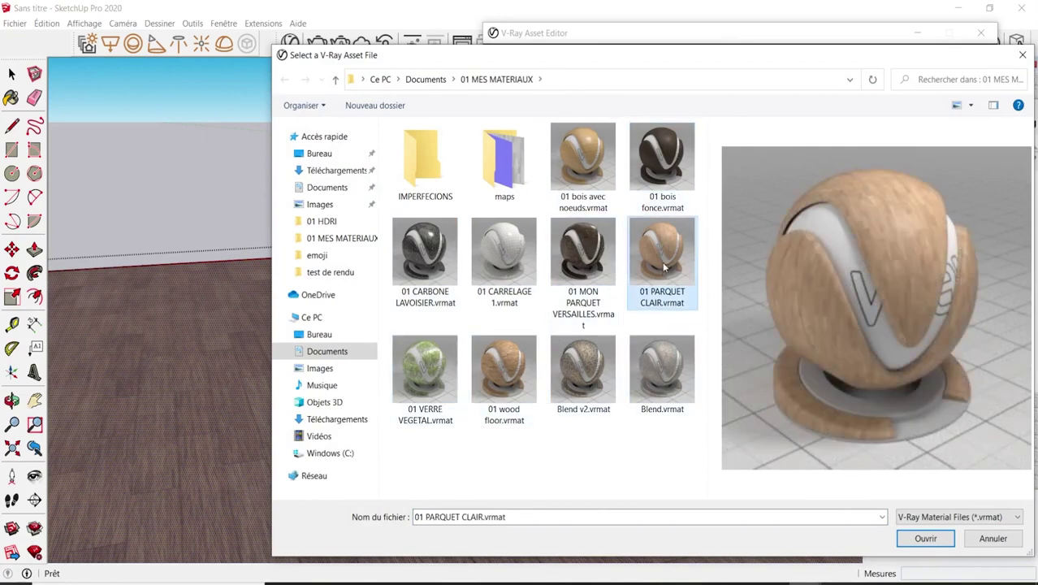
pyautogui.click(926, 537)
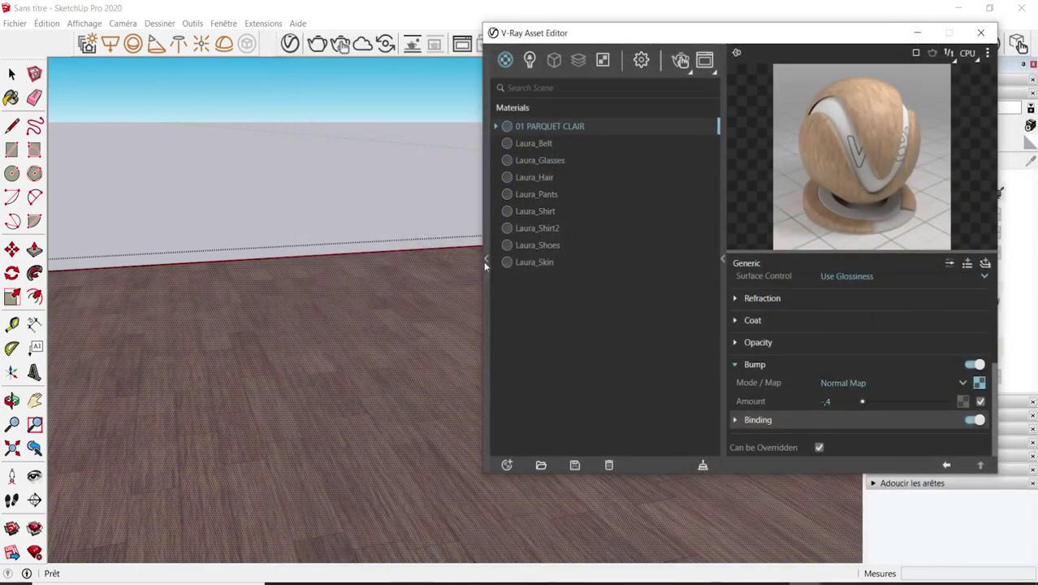
# - Expand the library panel to the root Materials list, trying Add Folder but cancelling it
pyautogui.click(487, 260)
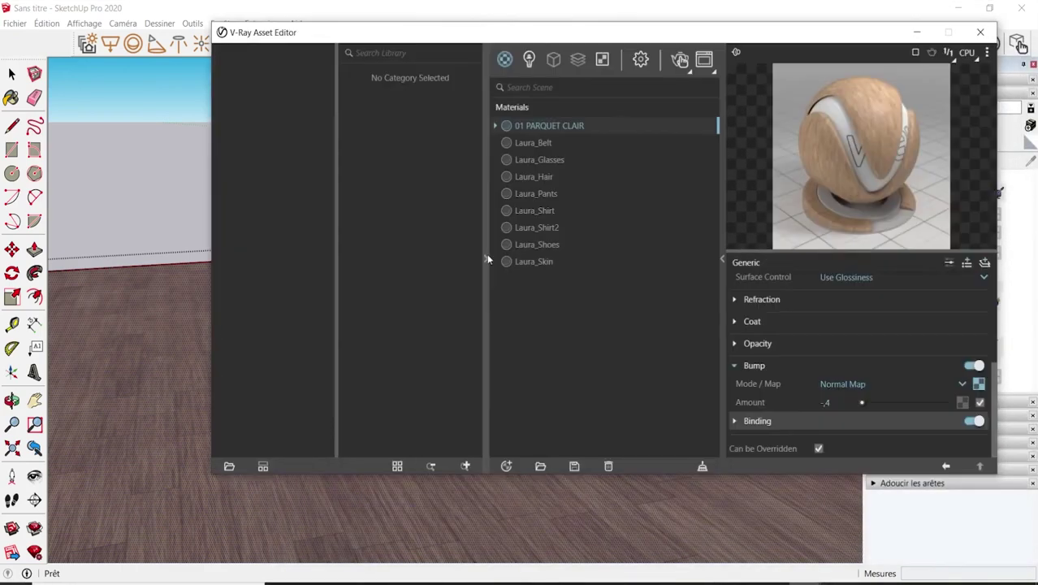
pyautogui.click(242, 52)
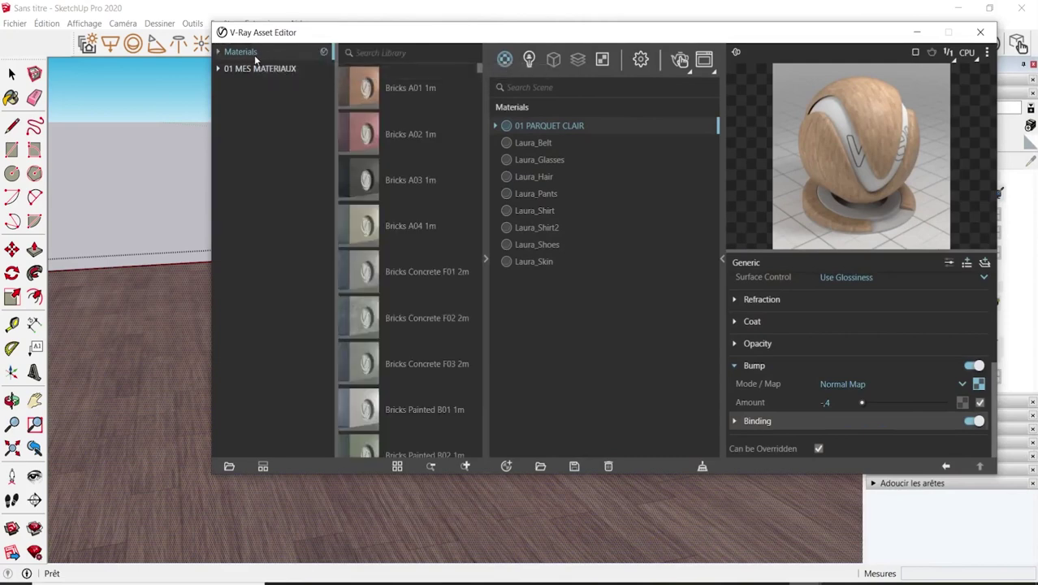
pyautogui.click(230, 466)
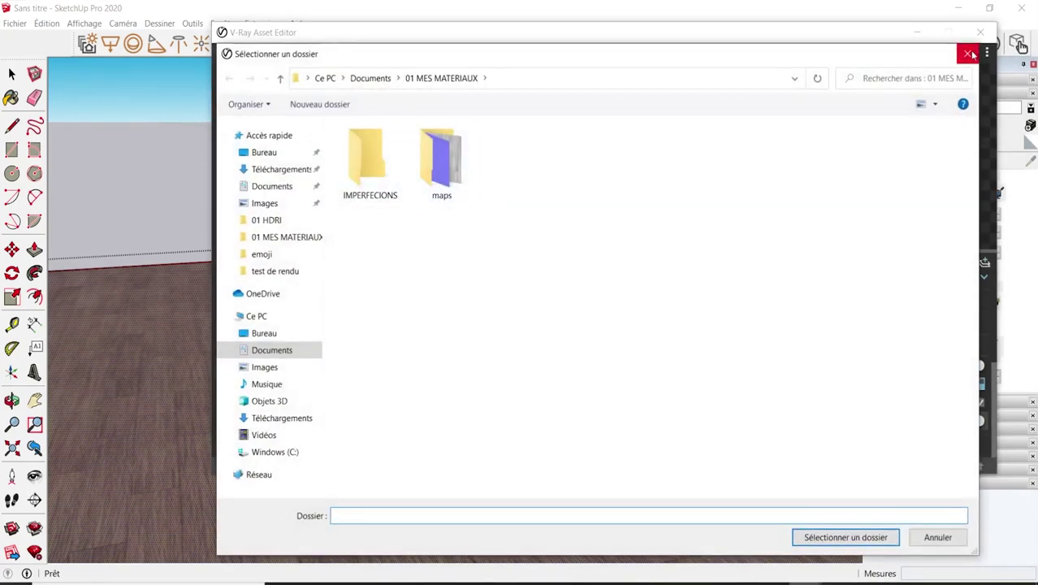
pyautogui.click(968, 53)
# - Browse the 01 MES MATERIAUX folder, select 01 PARQUET CLAIR, and move the editor aside
pyautogui.click(253, 69)
pyautogui.click(218, 69)
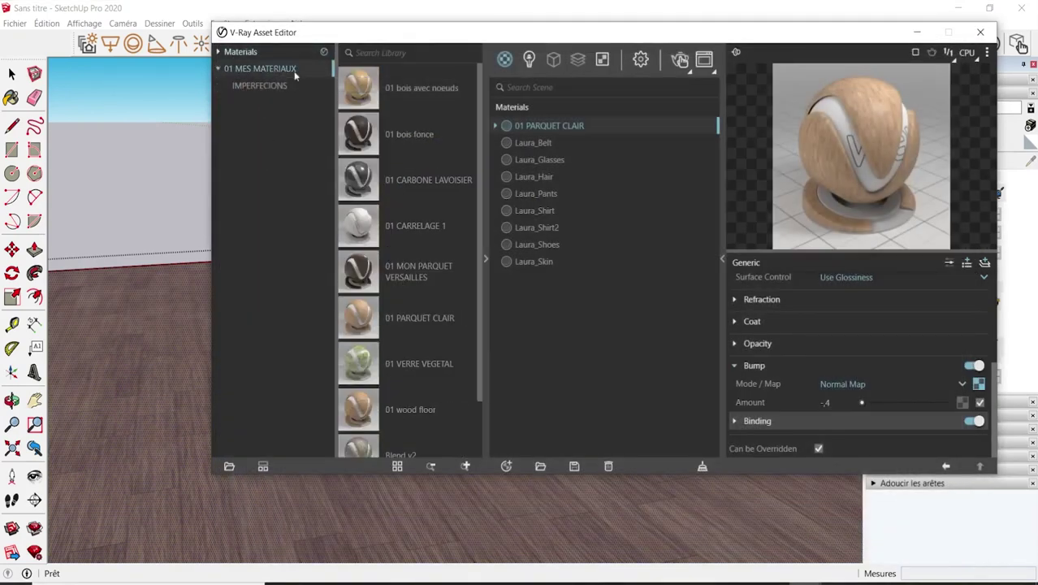
pyautogui.click(261, 87)
pyautogui.click(261, 69)
pyautogui.scroll(-2, 413, 342)
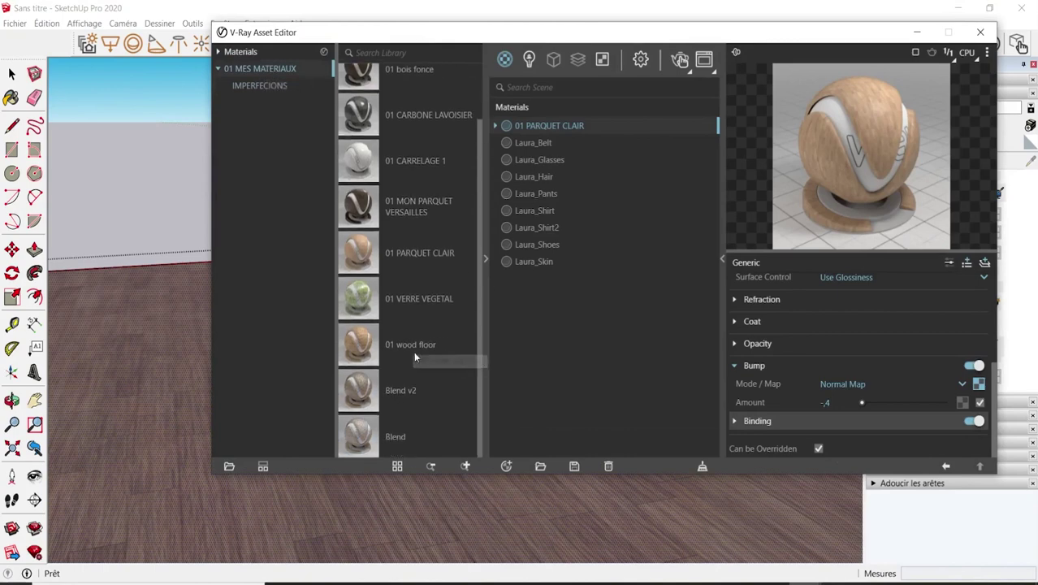
pyautogui.click(420, 261)
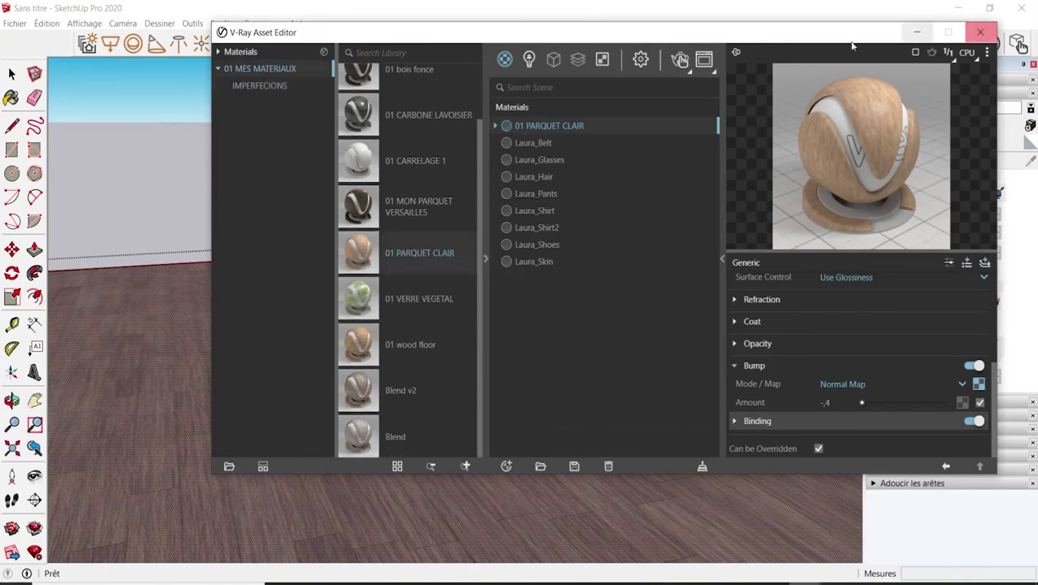
pyautogui.moveTo(851, 47); pyautogui.dragTo(689, 77)
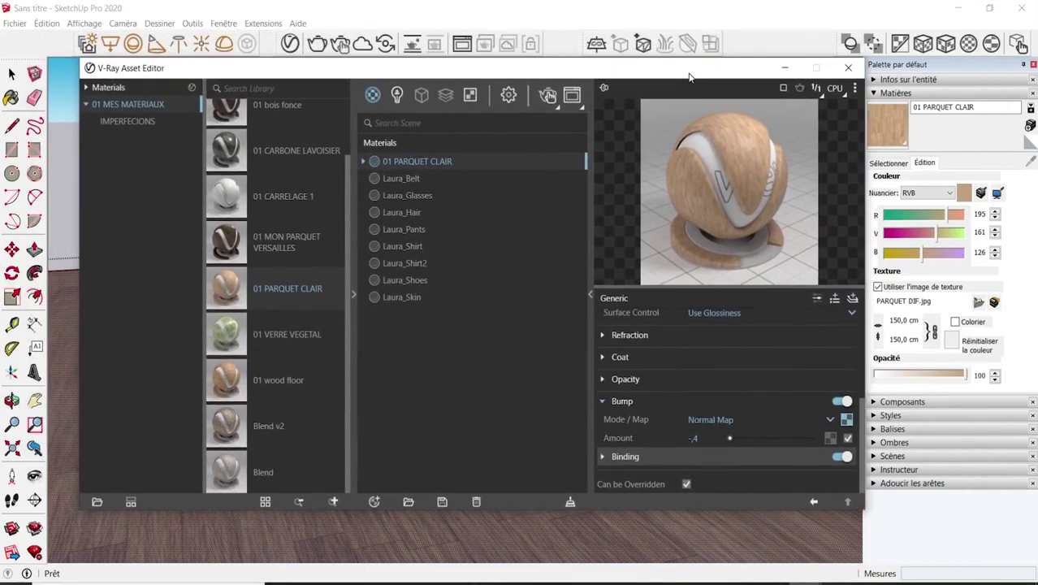